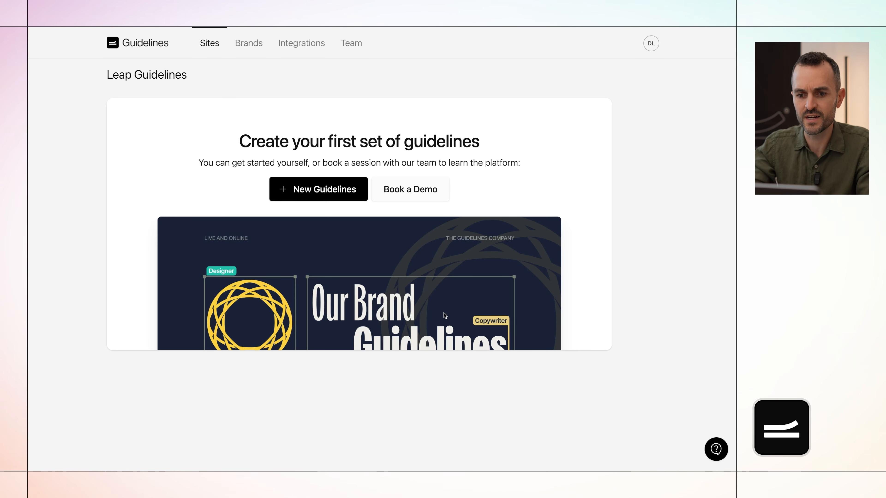
Step: Create a new set of guidelines named "Leap Brand Styleguide"
{"action": "left_click", "coordinate": [326, 192]}
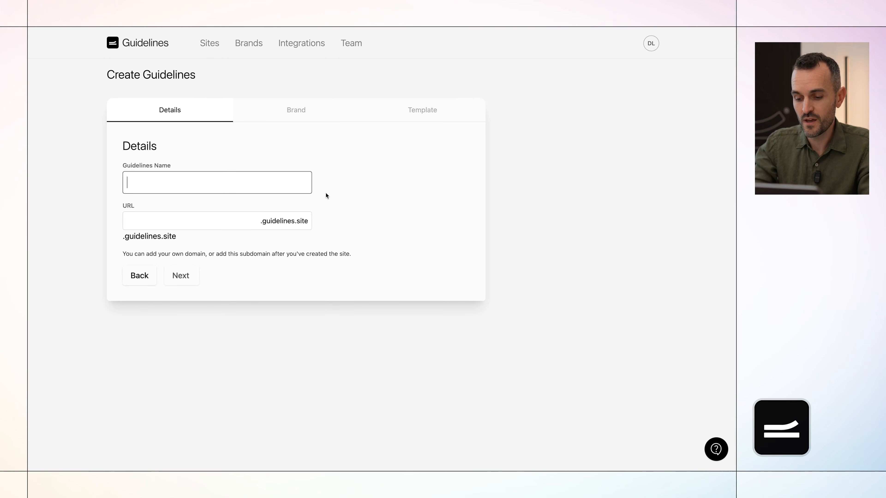
{"action": "type", "text": "Leap Brand "}
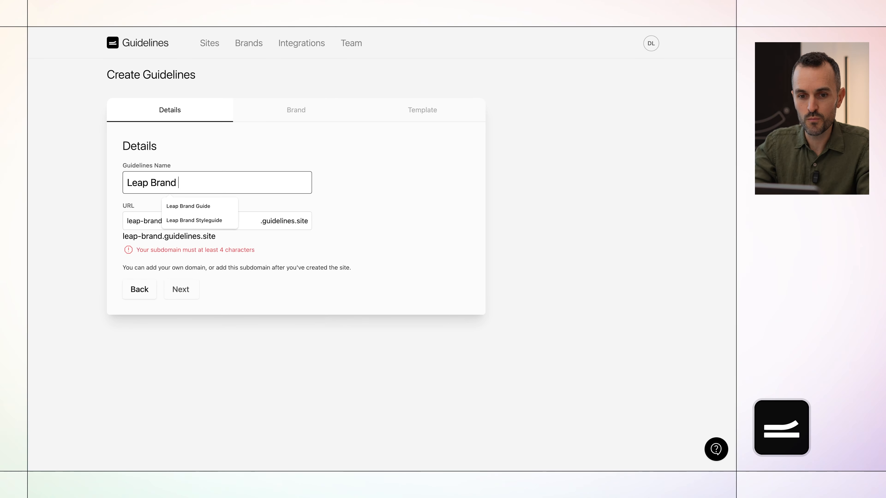
{"action": "type", "text": "Styleguide"}
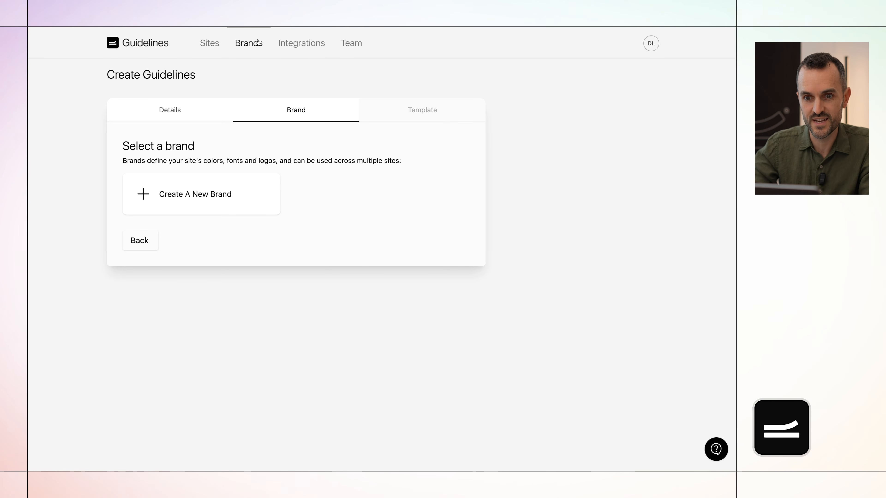
Step: Create a new brand for the site and upload all six SVG logo files from the Leap folder
{"action": "left_click", "coordinate": [214, 200]}
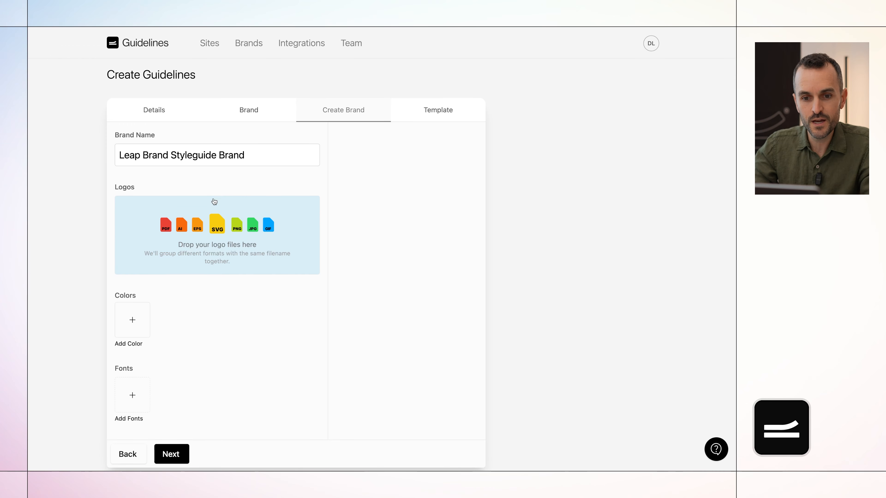
{"action": "left_click", "coordinate": [214, 231]}
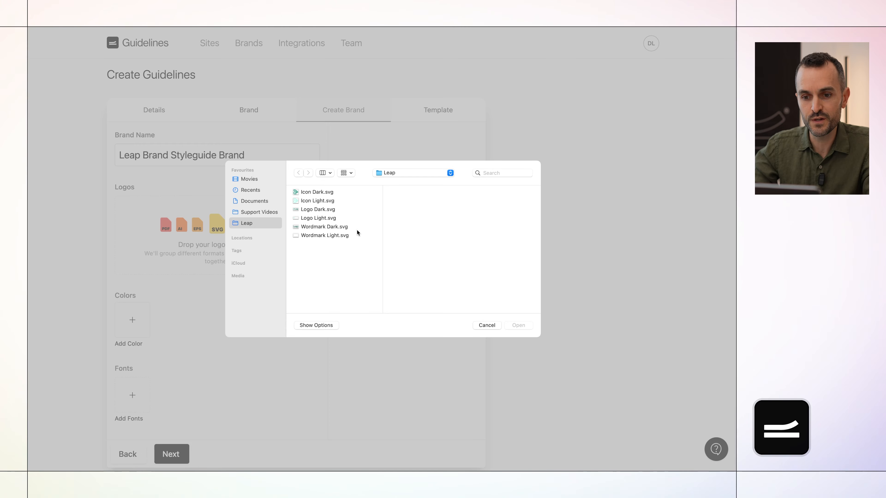
{"action": "left_click", "coordinate": [351, 233]}
{"action": "left_click", "coordinate": [349, 190], "text": "shift"}
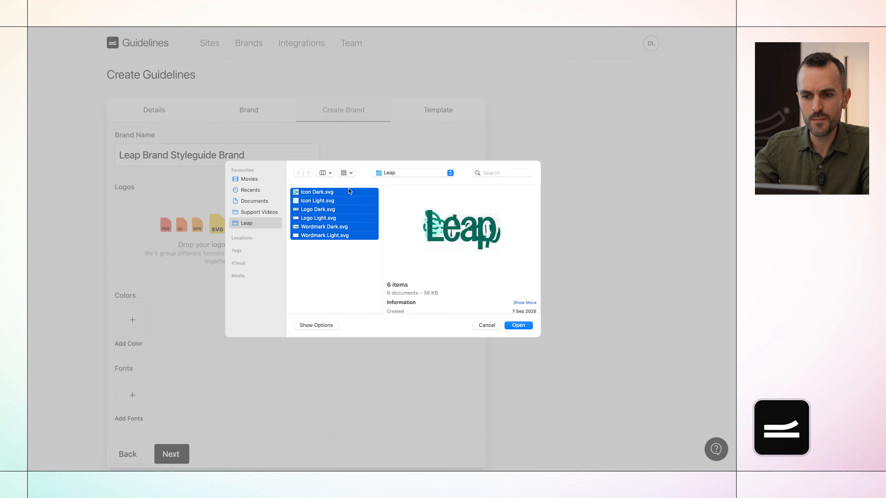
{"action": "key", "text": "Return"}
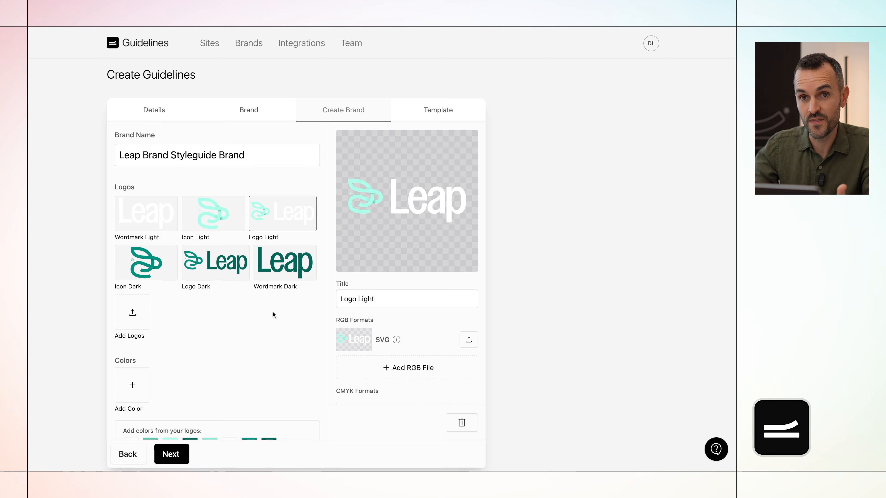
Step: Reorder the logos as Logo Light, Logo Dark, Icon Light, Icon Dark, Wordmark Light, Wordmark Dark
{"action": "scroll", "coordinate": [262, 348], "scroll_direction": "down", "scroll_amount": 2}
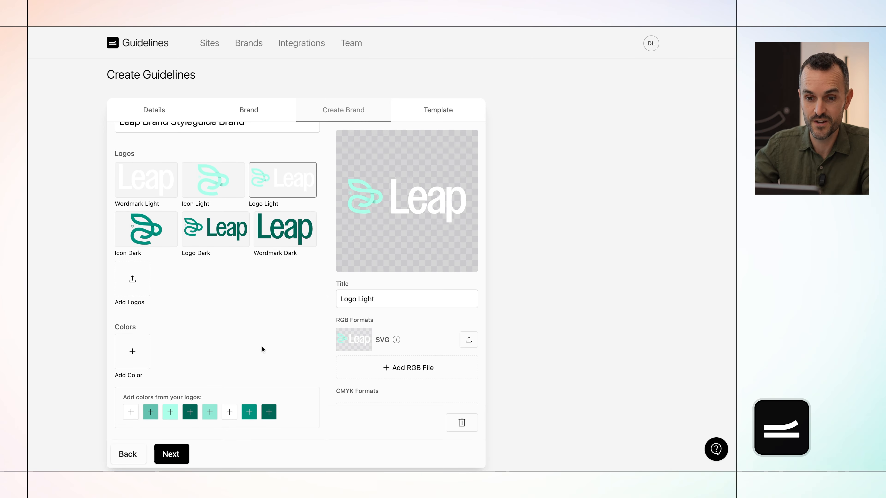
{"action": "scroll", "coordinate": [265, 311], "scroll_direction": "up", "scroll_amount": 2}
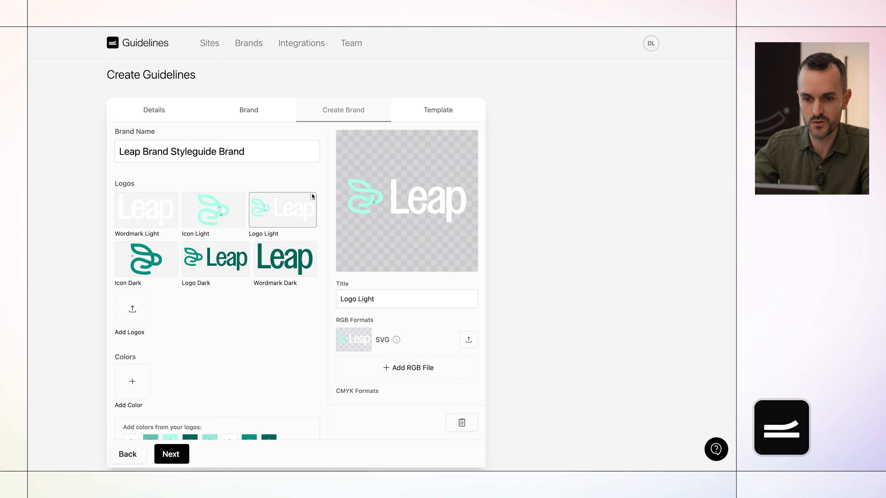
{"action": "left_click_drag", "start_coordinate": [313, 197], "coordinate": [183, 199]}
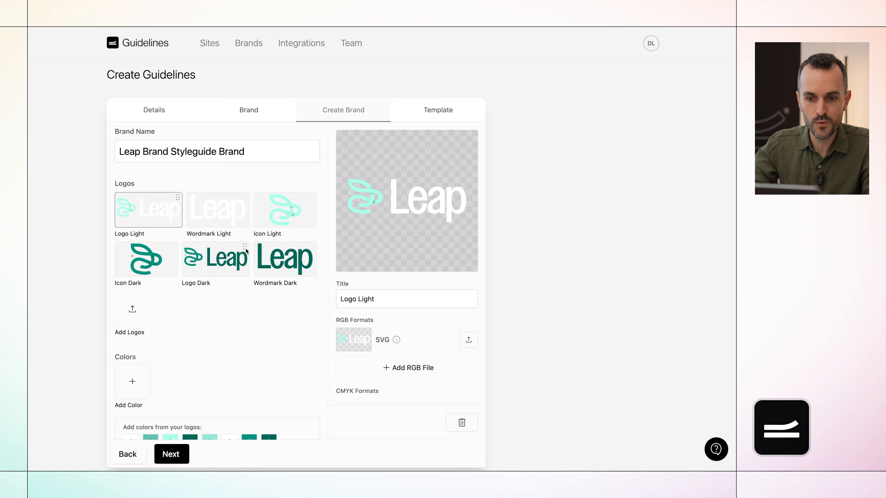
{"action": "left_click_drag", "start_coordinate": [246, 248], "coordinate": [242, 208]}
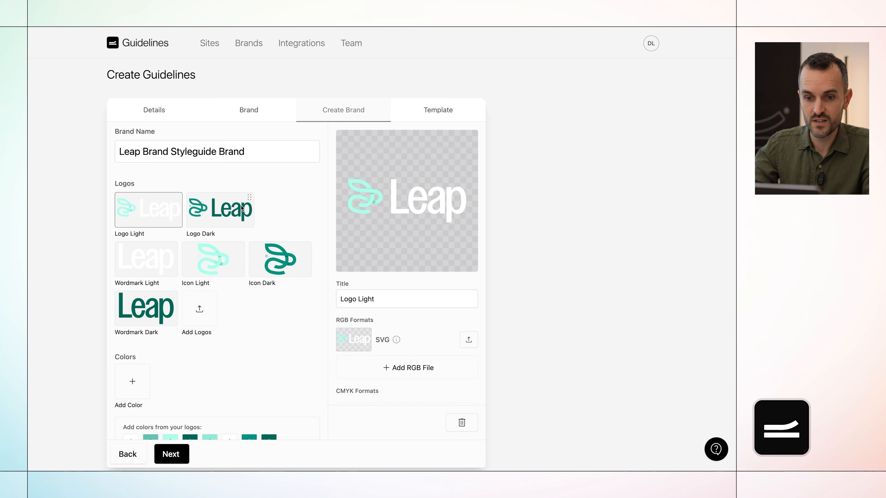
{"action": "left_click_drag", "start_coordinate": [239, 248], "coordinate": [167, 247]}
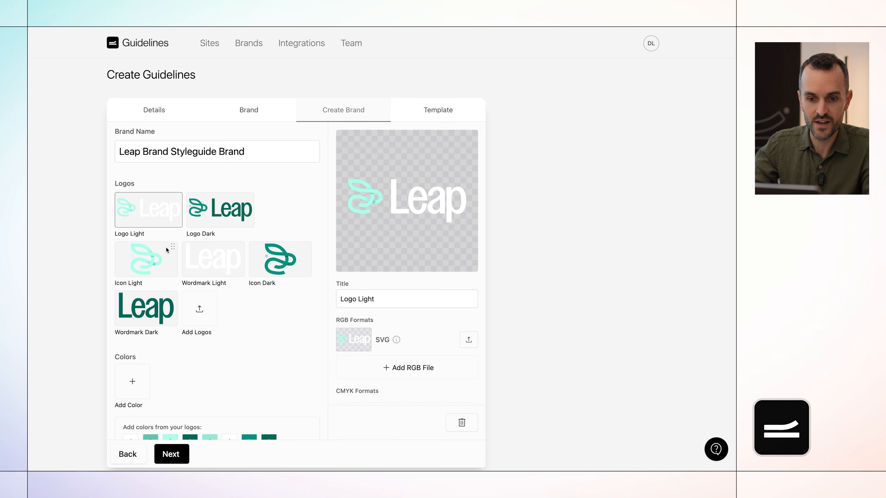
{"action": "left_click_drag", "start_coordinate": [240, 247], "coordinate": [293, 257]}
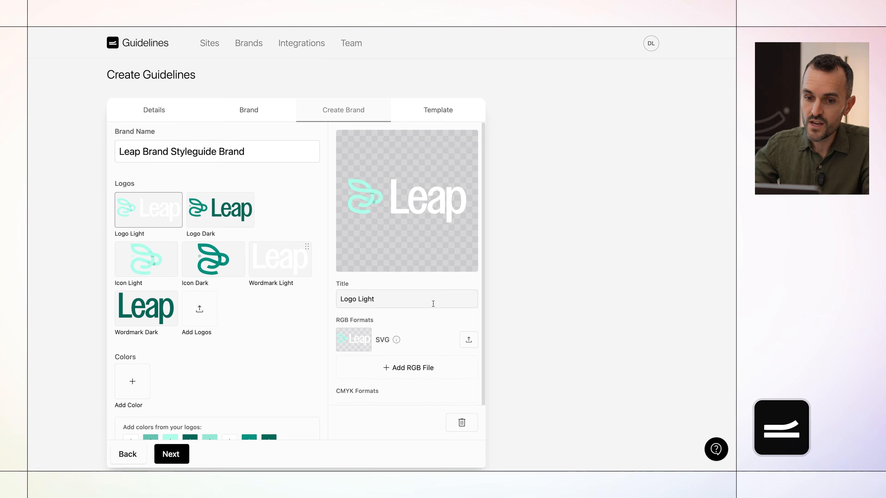
Step: Add Pale Turquoise, Dark Cyan, Teal and White to the brand colors from the logo color suggestions
{"action": "scroll", "coordinate": [433, 304], "scroll_direction": "down", "scroll_amount": 2}
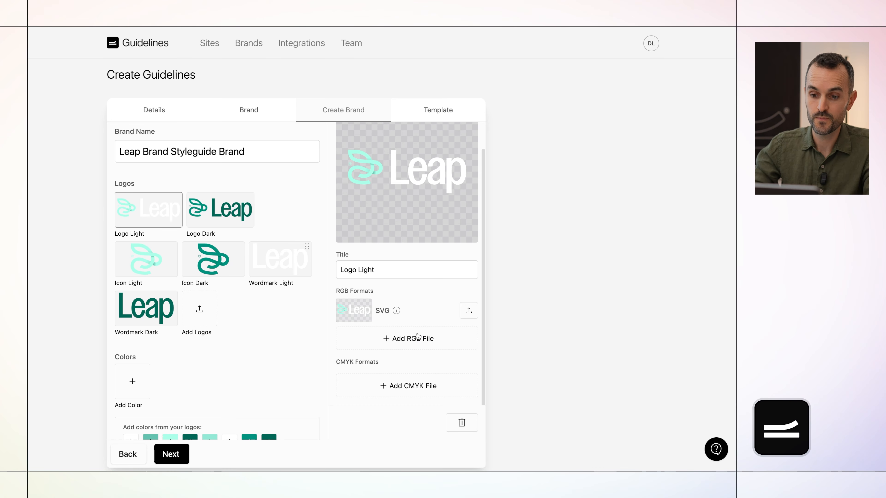
{"action": "scroll", "coordinate": [267, 387], "scroll_direction": "down", "scroll_amount": 5}
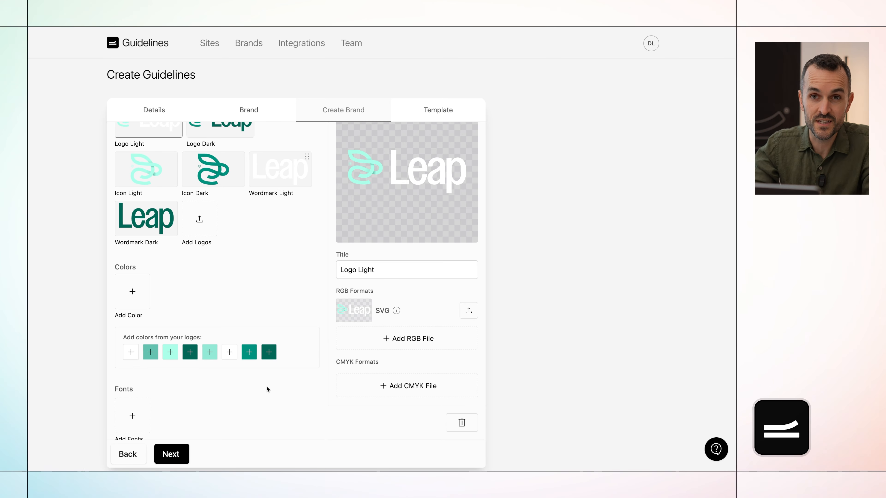
{"action": "left_click", "coordinate": [170, 353]}
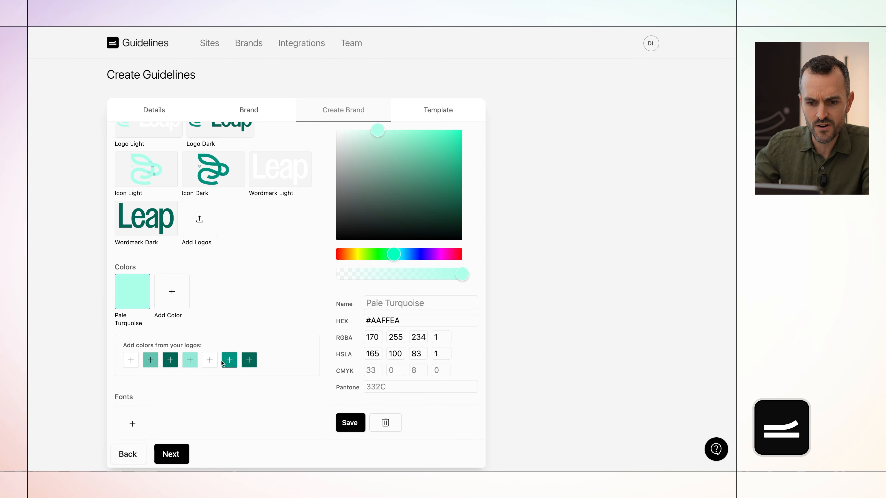
{"action": "left_click", "coordinate": [229, 360]}
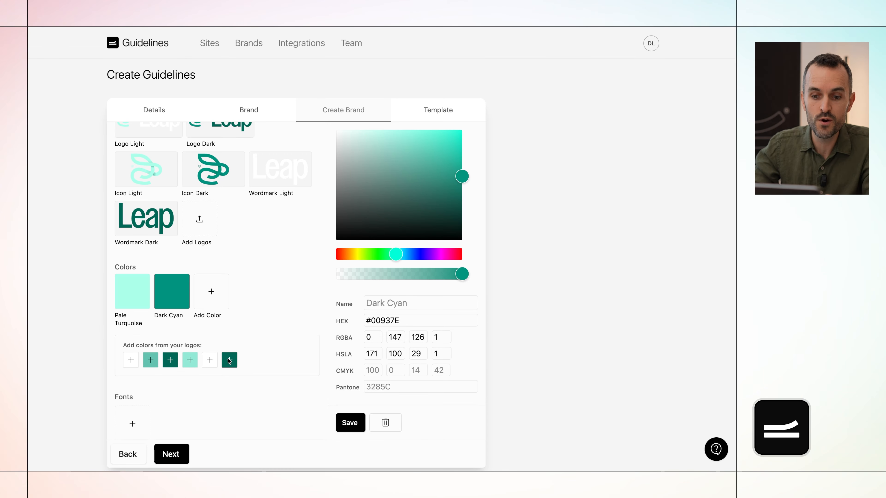
{"action": "left_click", "coordinate": [229, 360]}
{"action": "left_click", "coordinate": [131, 361]}
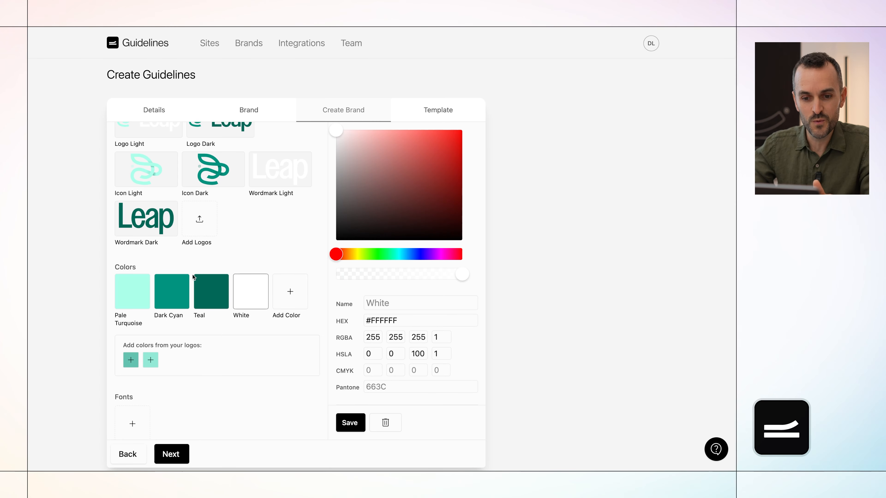
Step: Adjust the Dark Cyan brand color's shade slightly to #049882
{"action": "mouse_move", "coordinate": [184, 281]}
{"action": "left_mouse_down"}
{"action": "mouse_move", "coordinate": [213, 278]}
{"action": "mouse_move", "coordinate": [182, 280]}
{"action": "left_mouse_up"}
{"action": "left_click", "coordinate": [173, 293]}
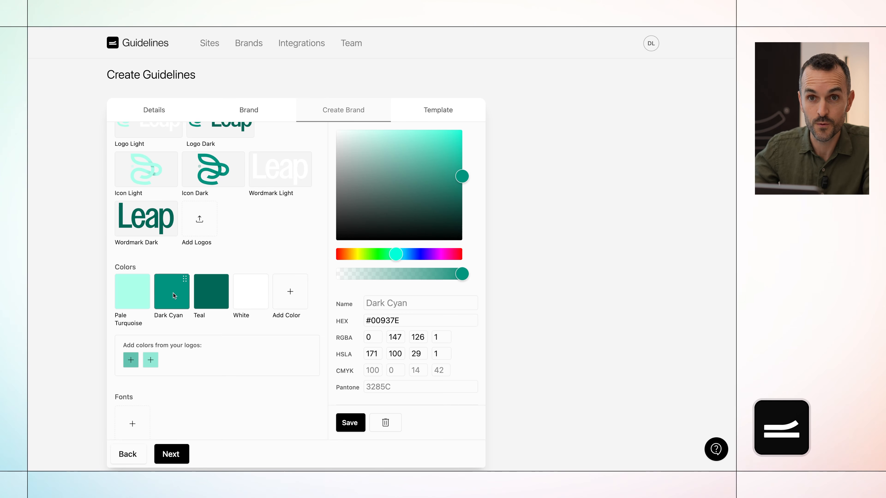
{"action": "left_click_drag", "start_coordinate": [461, 177], "coordinate": [459, 175]}
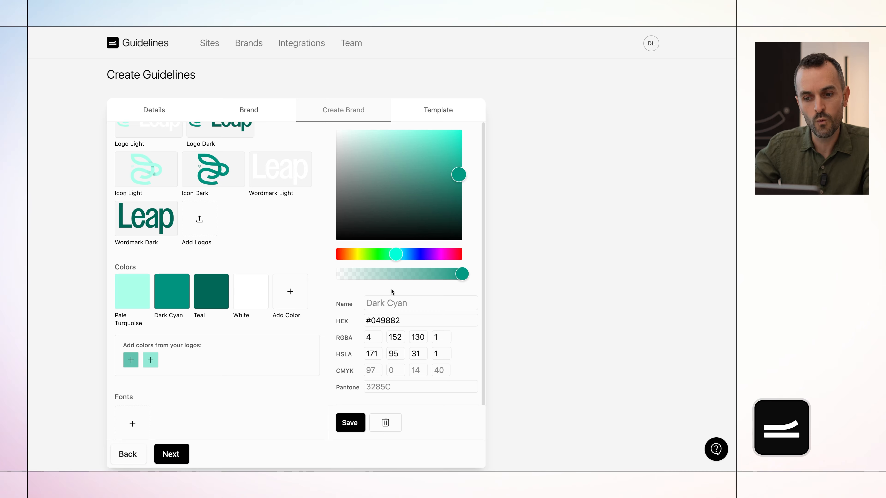
Step: Turn on the print finish options for Dark Cyan to show coated and uncoated print values
{"action": "scroll", "coordinate": [371, 356], "scroll_direction": "down", "scroll_amount": 1}
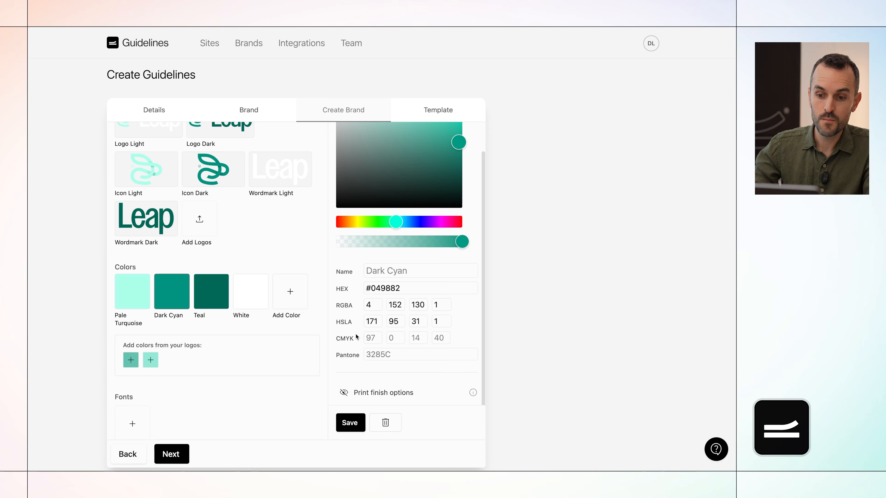
{"action": "scroll", "coordinate": [356, 333], "scroll_direction": "down", "scroll_amount": 1}
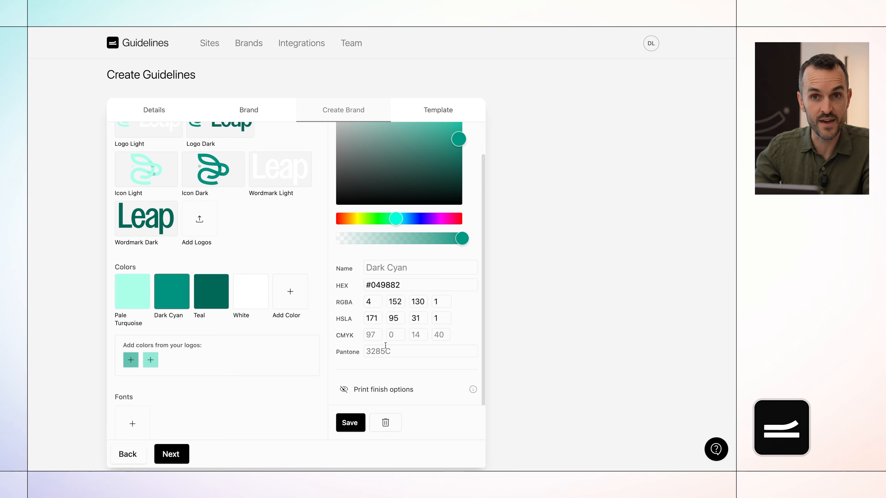
{"action": "left_click", "coordinate": [344, 390]}
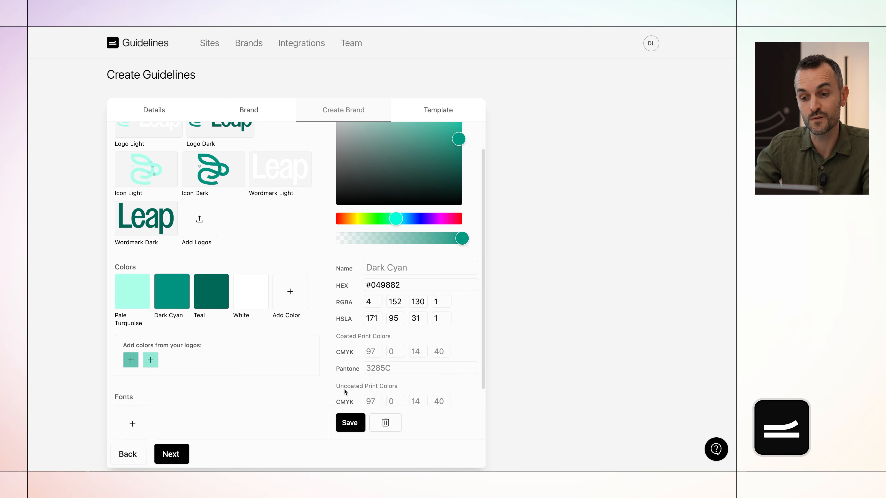
{"action": "scroll", "coordinate": [344, 392], "scroll_direction": "down", "scroll_amount": 4}
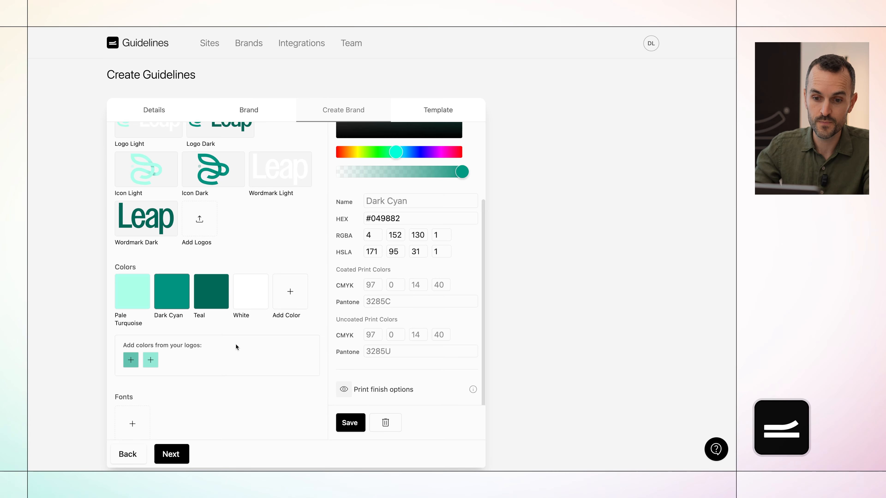
Step: Add Work Sans as a brand font hosted by Google Fonts and save it
{"action": "scroll", "coordinate": [234, 371], "scroll_direction": "down", "scroll_amount": 3}
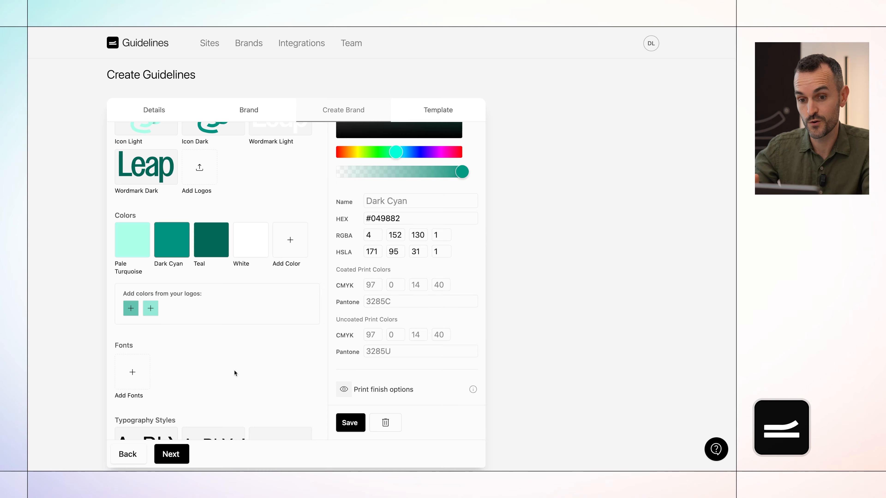
{"action": "scroll", "coordinate": [234, 371], "scroll_direction": "down", "scroll_amount": 2}
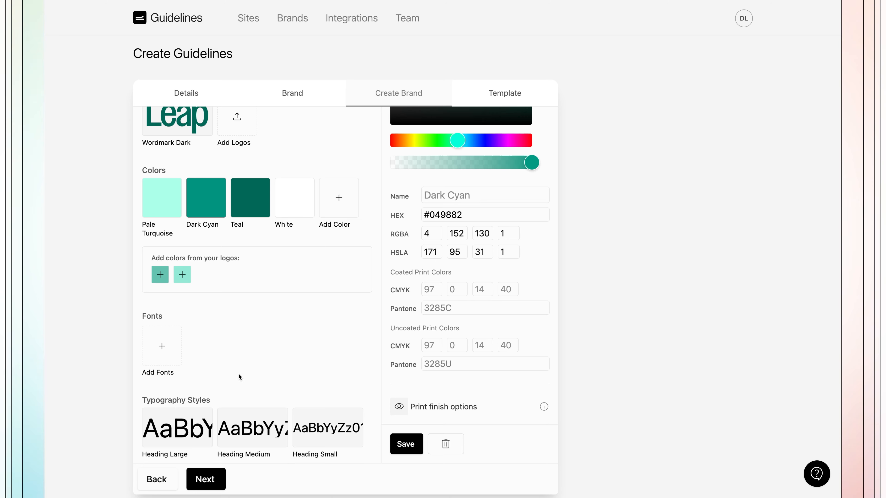
{"action": "scroll", "coordinate": [232, 377], "scroll_direction": "down", "scroll_amount": 3}
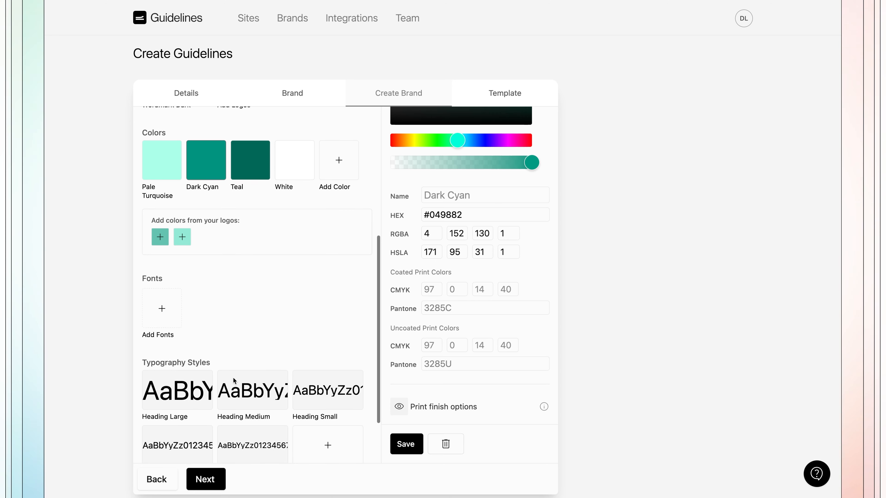
{"action": "left_click", "coordinate": [168, 299]}
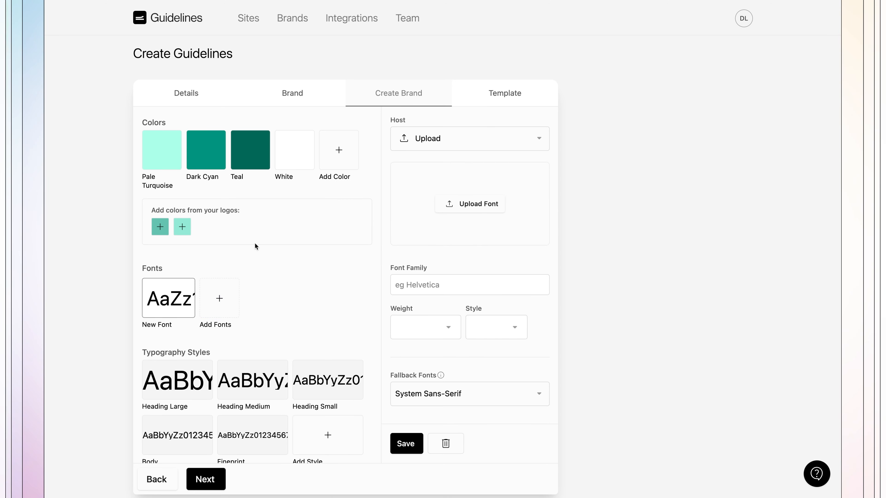
{"action": "left_click", "coordinate": [443, 137]}
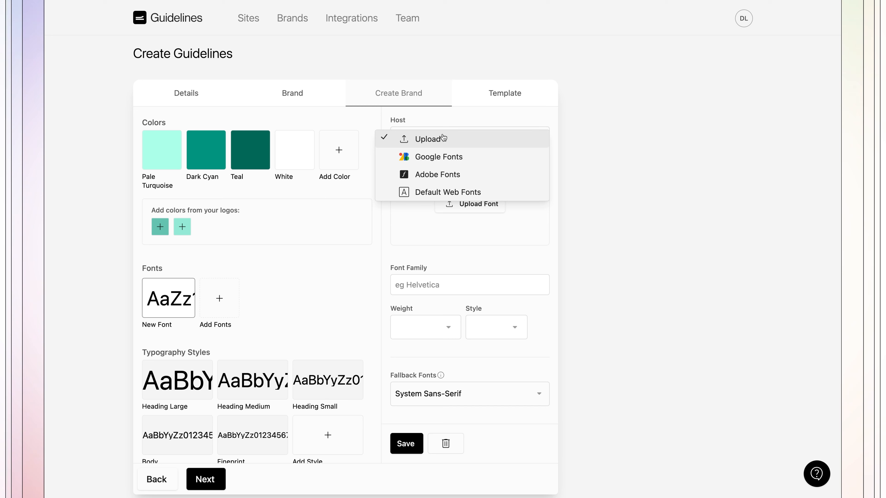
{"action": "left_click", "coordinate": [450, 156]}
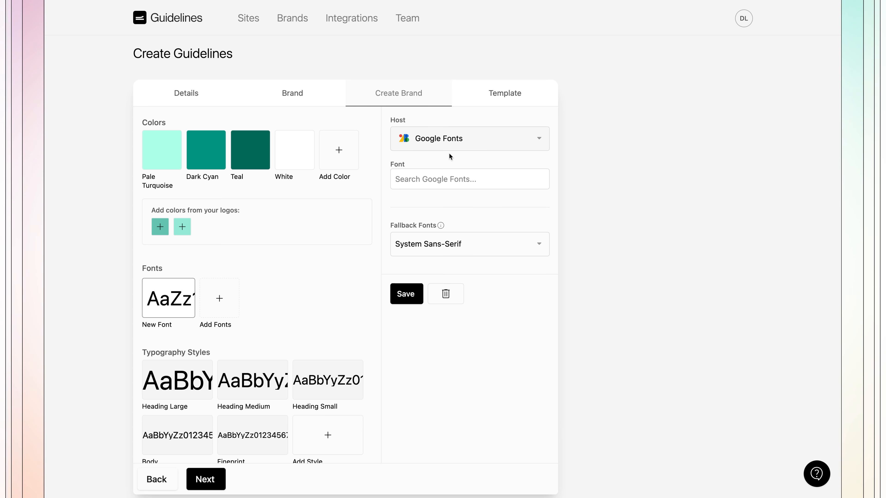
{"action": "left_click", "coordinate": [427, 177]}
{"action": "type", "text": "work sans"}
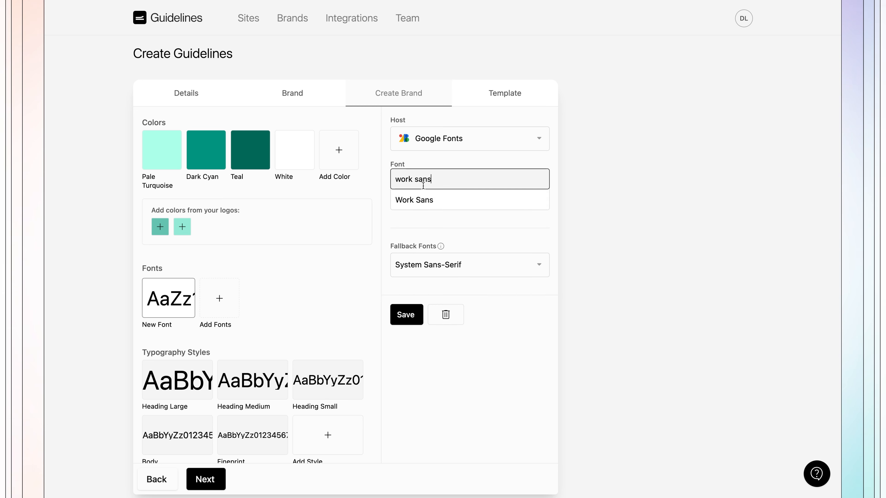
{"action": "left_click", "coordinate": [418, 199]}
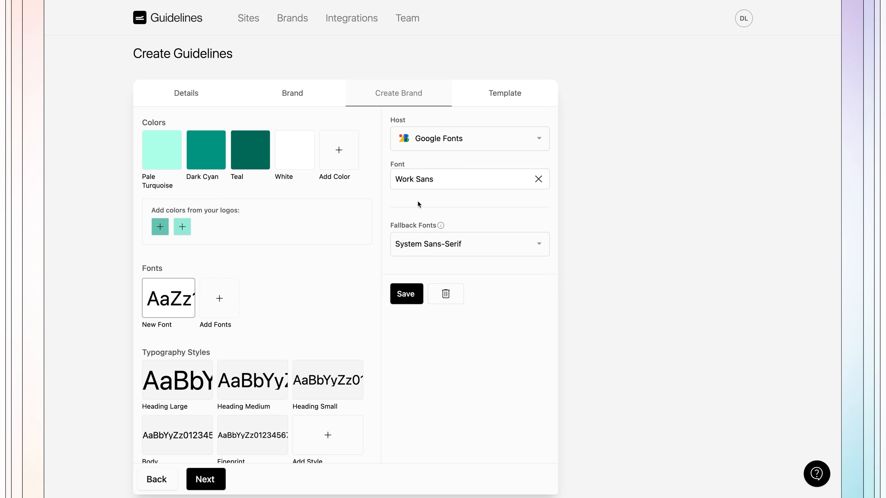
{"action": "left_click", "coordinate": [406, 294]}
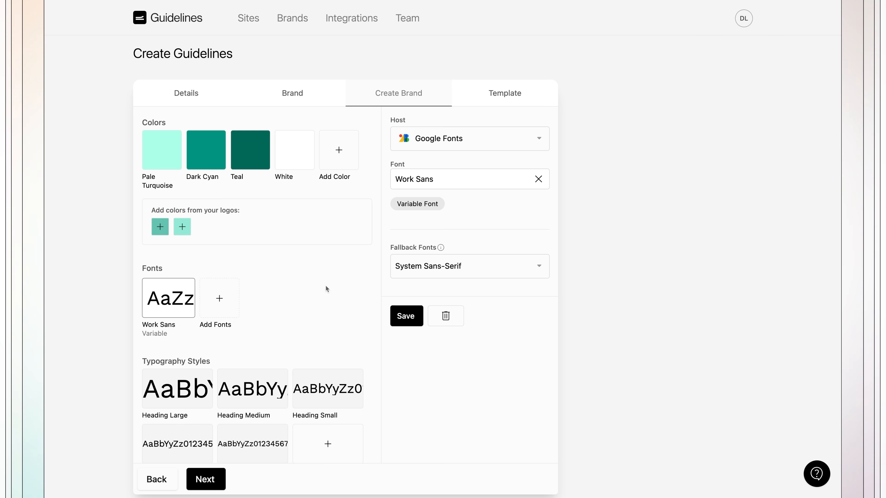
Step: Add Owners as a brand font hosted by Adobe Fonts, using project ID vvk8yjz, and save it
{"action": "left_click", "coordinate": [221, 304]}
{"action": "left_click", "coordinate": [422, 144]}
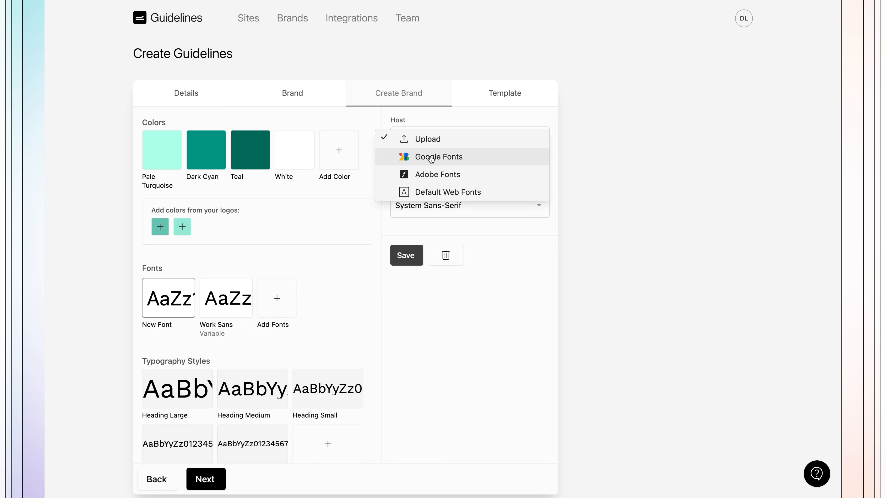
{"action": "left_click", "coordinate": [432, 176]}
{"action": "left_click", "coordinate": [418, 182]}
{"action": "type", "text": "vvk8yjz"}
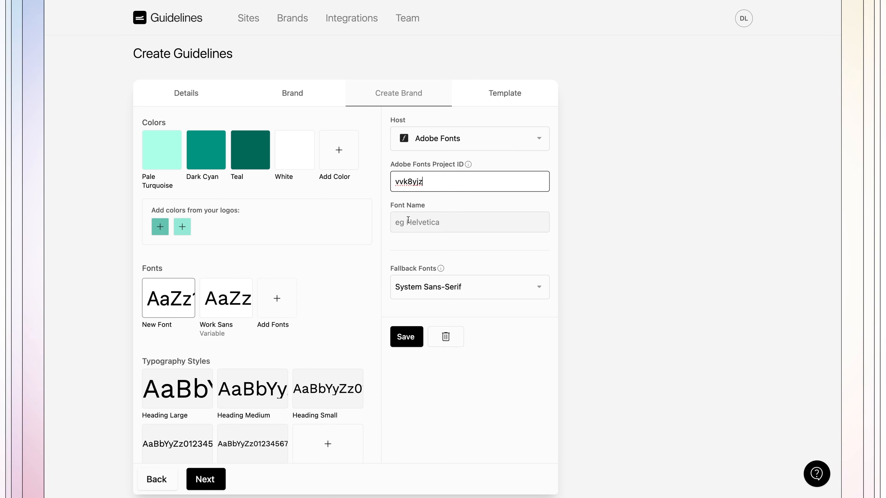
{"action": "left_click", "coordinate": [407, 225]}
{"action": "type", "text": "Owners"}
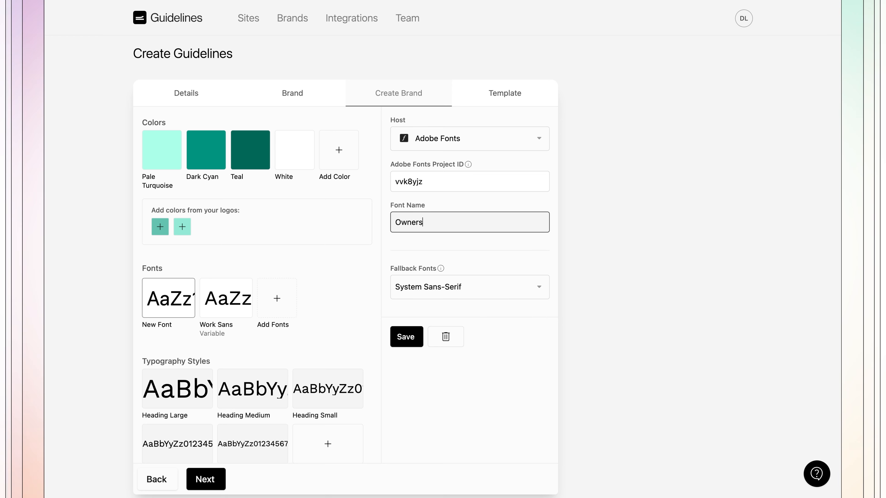
{"action": "left_click", "coordinate": [401, 340]}
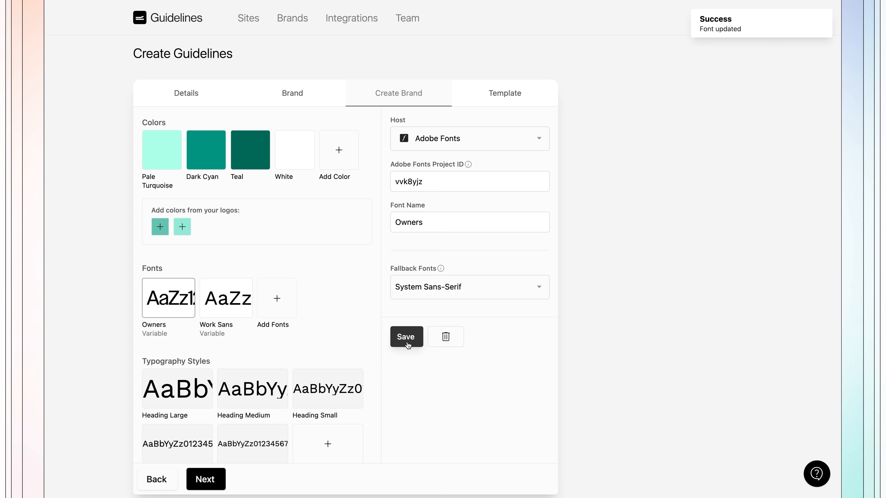
Step: Change the Heading Large typography style's font family to Owners
{"action": "scroll", "coordinate": [341, 388], "scroll_direction": "down", "scroll_amount": 3}
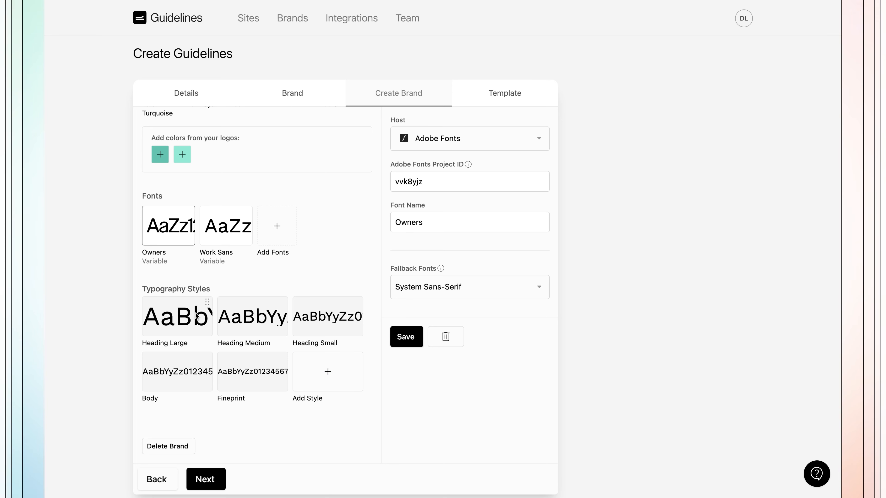
{"action": "left_click", "coordinate": [183, 321]}
{"action": "left_click", "coordinate": [440, 286]}
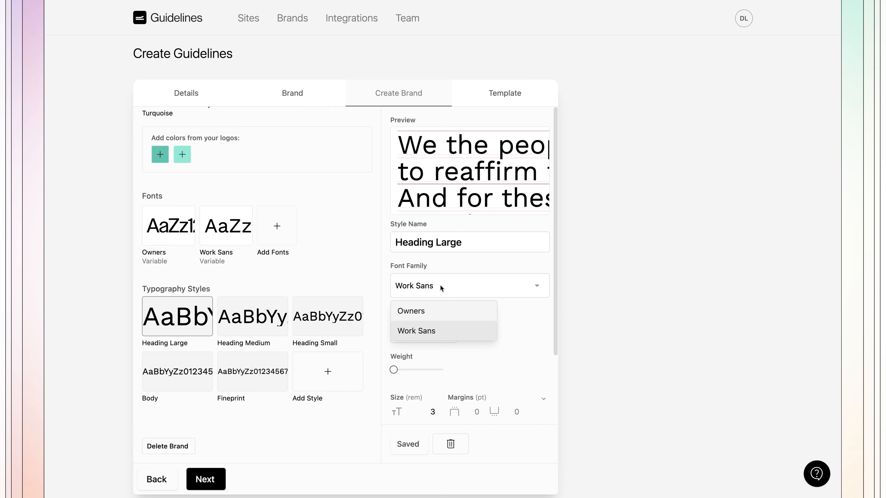
{"action": "left_click", "coordinate": [426, 311]}
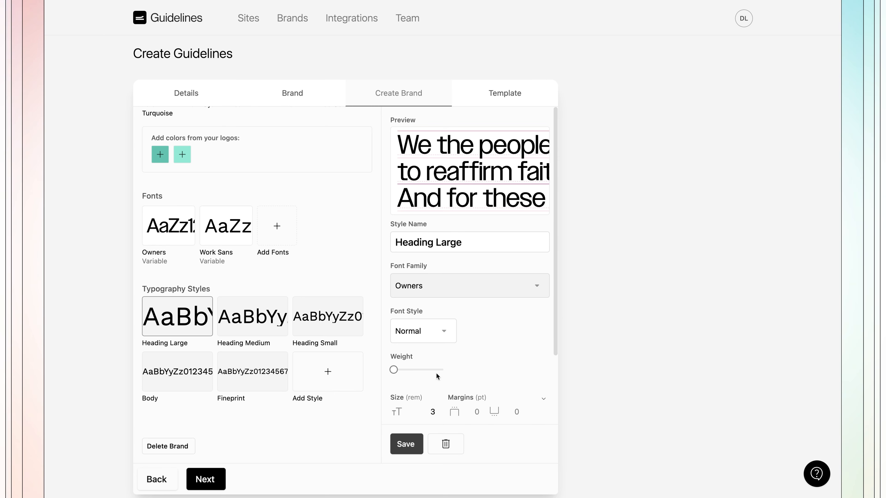
Step: Set the Heading Large style's size to 4 rem and its letter spacing to -0.01
{"action": "scroll", "coordinate": [440, 408], "scroll_direction": "down", "scroll_amount": 1}
{"action": "double_click", "coordinate": [433, 383]}
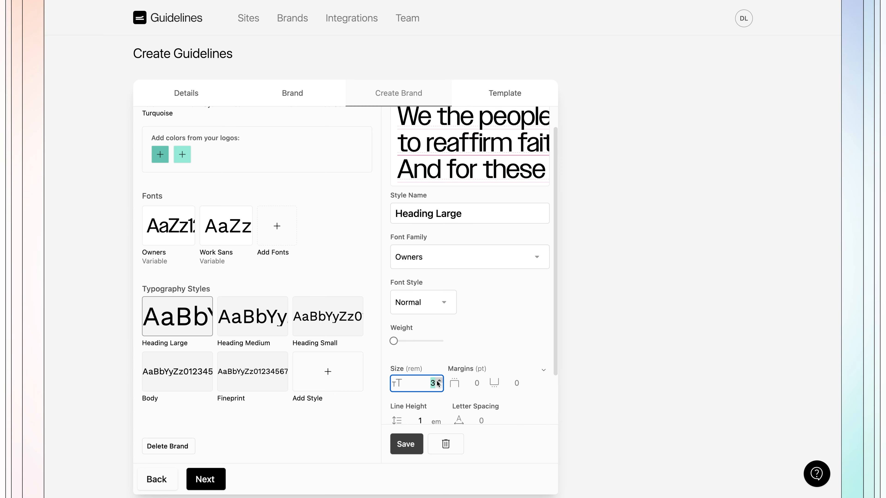
{"action": "type", "text": "4"}
{"action": "scroll", "coordinate": [484, 382], "scroll_direction": "down", "scroll_amount": 1}
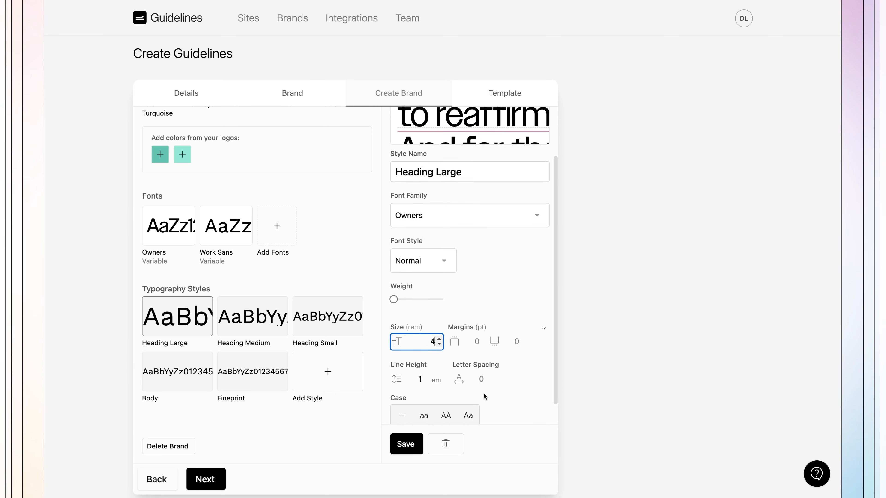
{"action": "left_click", "coordinate": [482, 376]}
{"action": "type", "text": "-0.01"}
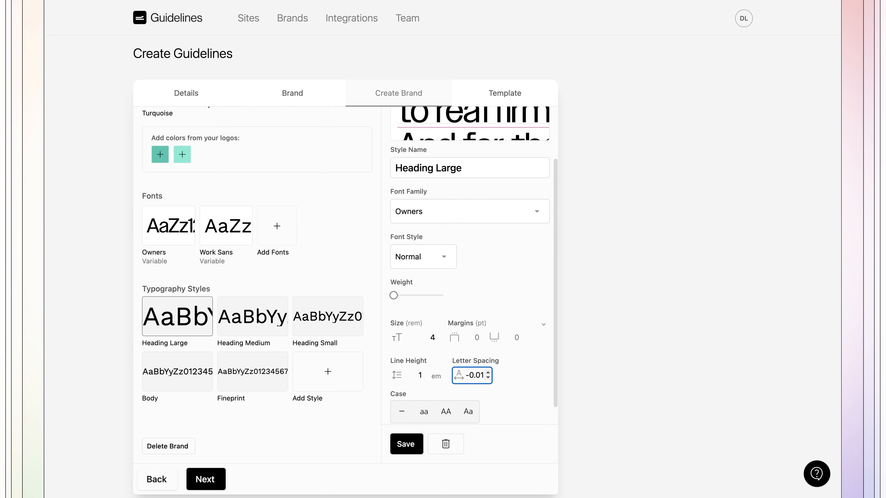
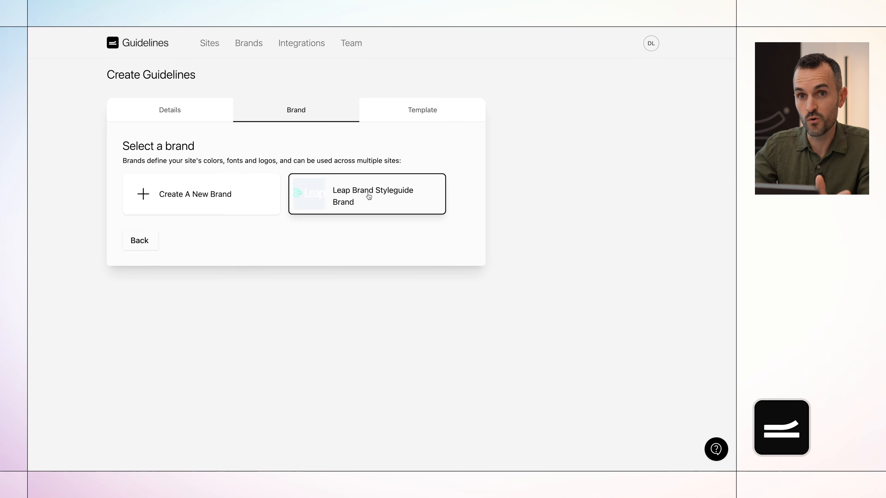
Step: Select the Leap Brand Styleguide Brand and create the site from the Seven Page Guidelines template
{"action": "left_click", "coordinate": [369, 196]}
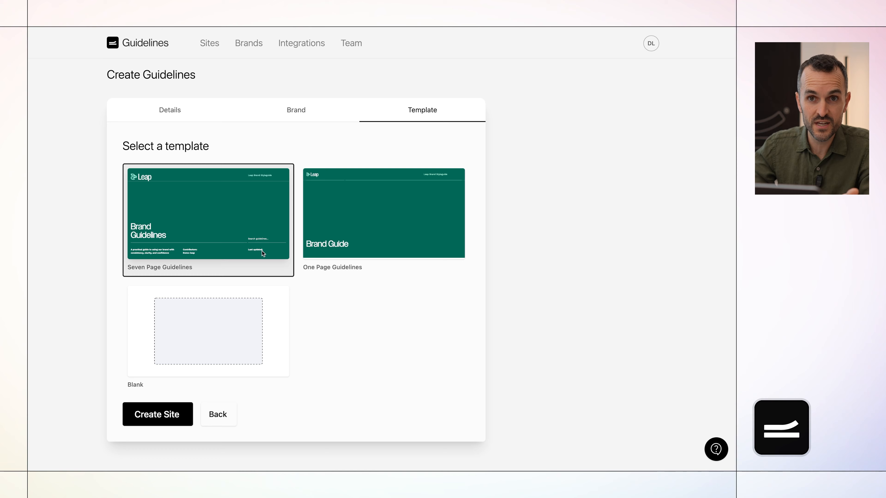
{"action": "left_click", "coordinate": [161, 417]}
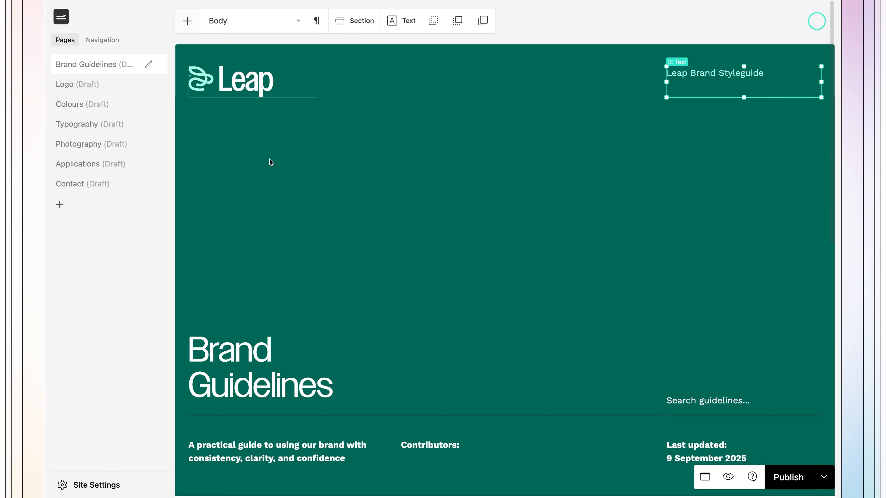
Step: Look over the Brand Guidelines page, from the cover section down to the contents section
{"action": "scroll", "coordinate": [304, 271], "scroll_direction": "down", "scroll_amount": 5}
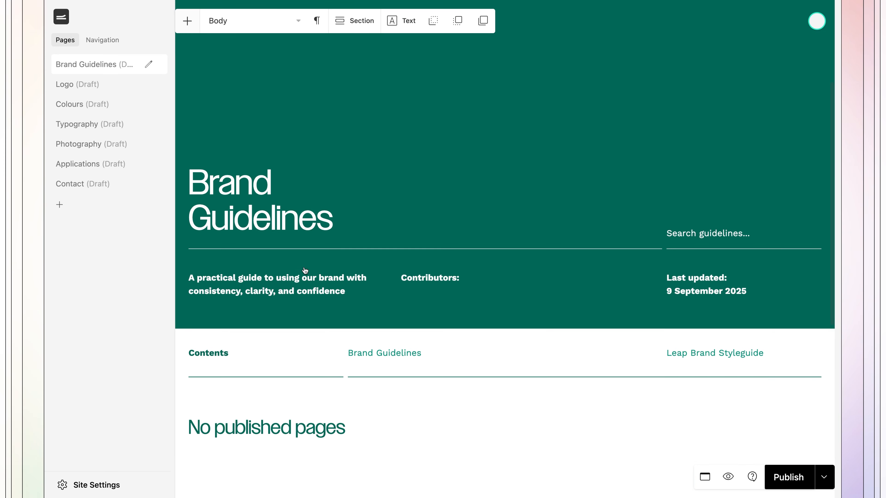
{"action": "scroll", "coordinate": [304, 271], "scroll_direction": "down", "scroll_amount": 4}
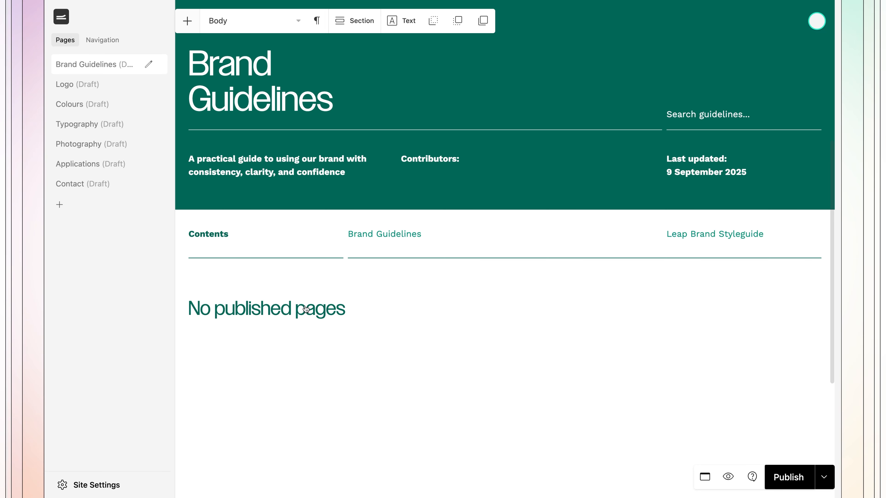
{"action": "scroll", "coordinate": [317, 257], "scroll_direction": "up", "scroll_amount": 10}
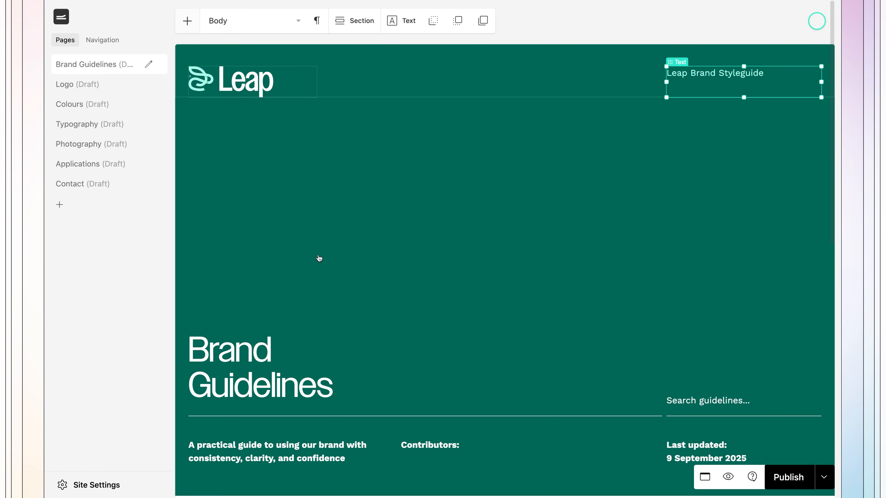
{"action": "left_click", "coordinate": [302, 277]}
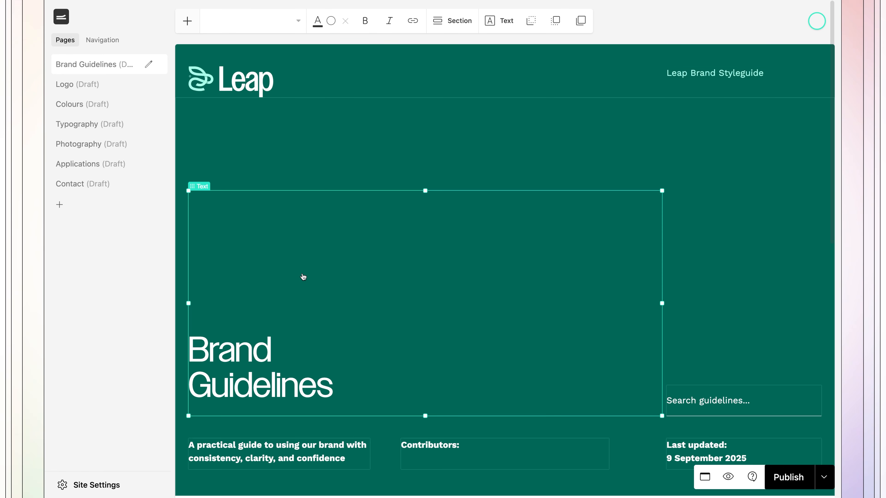
{"action": "scroll", "coordinate": [297, 324], "scroll_direction": "down", "scroll_amount": 2}
{"action": "scroll", "coordinate": [297, 324], "scroll_direction": "down", "scroll_amount": 4}
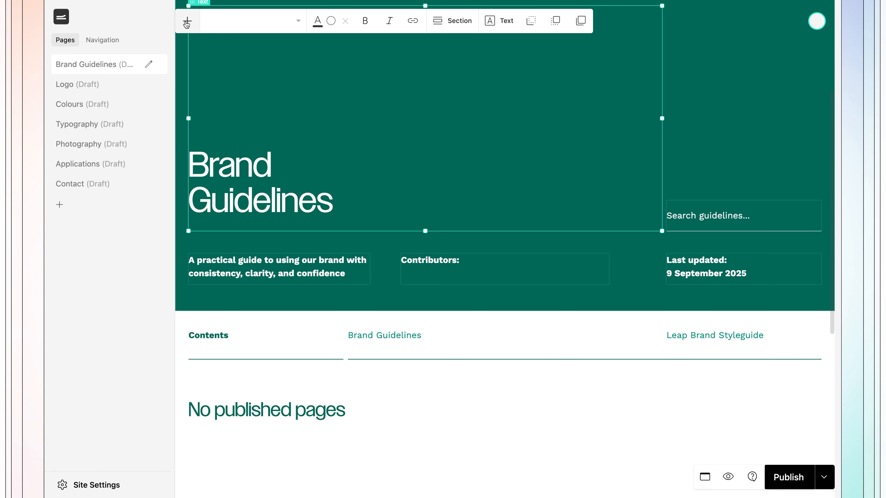
Step: Browse the section templates and insert a Blank section between the cover and the contents section
{"action": "left_click", "coordinate": [186, 22]}
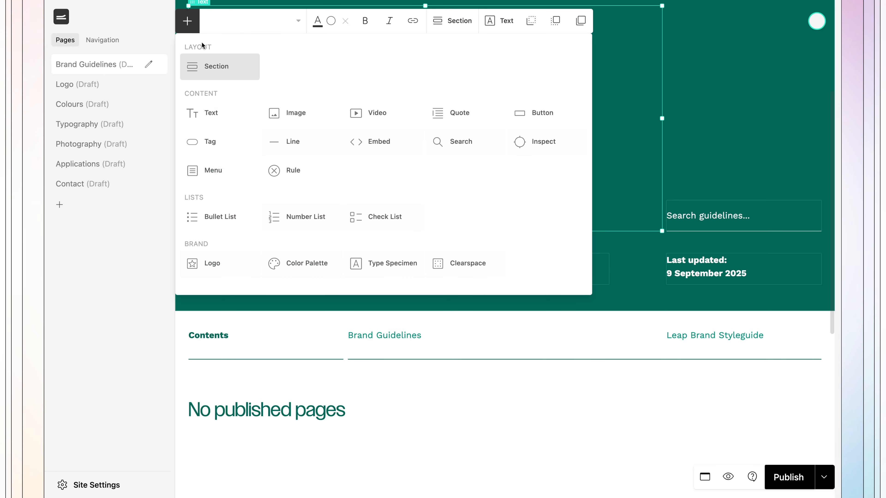
{"action": "left_click", "coordinate": [220, 72]}
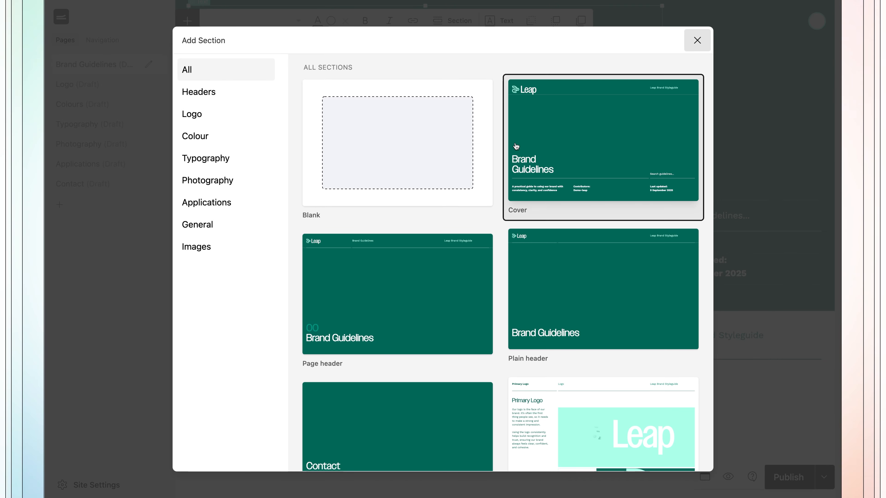
{"action": "scroll", "coordinate": [541, 273], "scroll_direction": "down", "scroll_amount": 7}
{"action": "scroll", "coordinate": [541, 273], "scroll_direction": "down", "scroll_amount": 5}
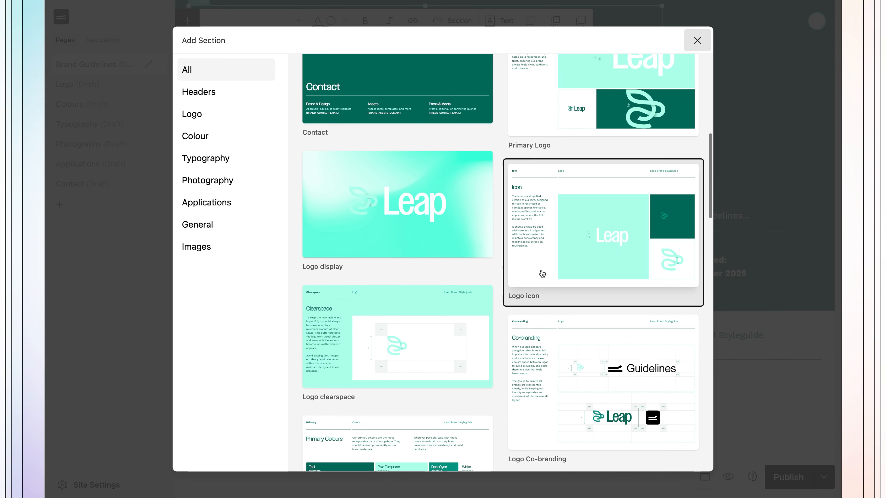
{"action": "scroll", "coordinate": [542, 273], "scroll_direction": "down", "scroll_amount": 10}
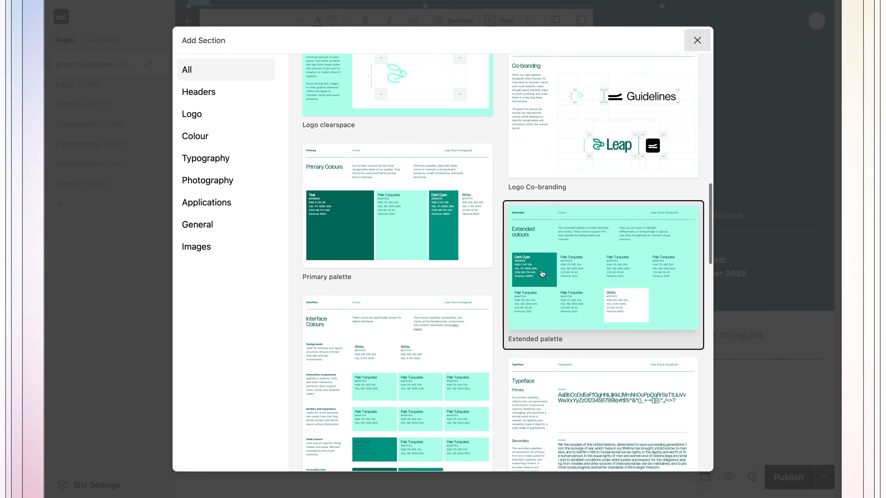
{"action": "scroll", "coordinate": [542, 273], "scroll_direction": "down", "scroll_amount": 6}
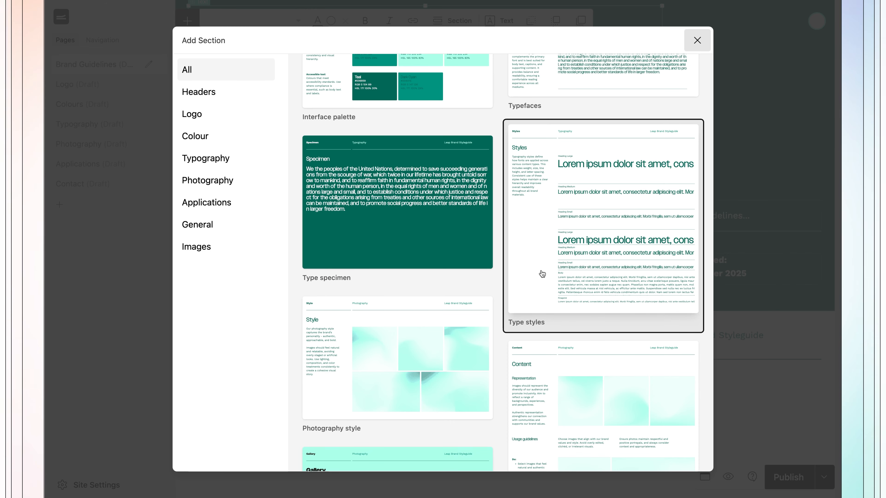
{"action": "scroll", "coordinate": [542, 212], "scroll_direction": "up", "scroll_amount": 15}
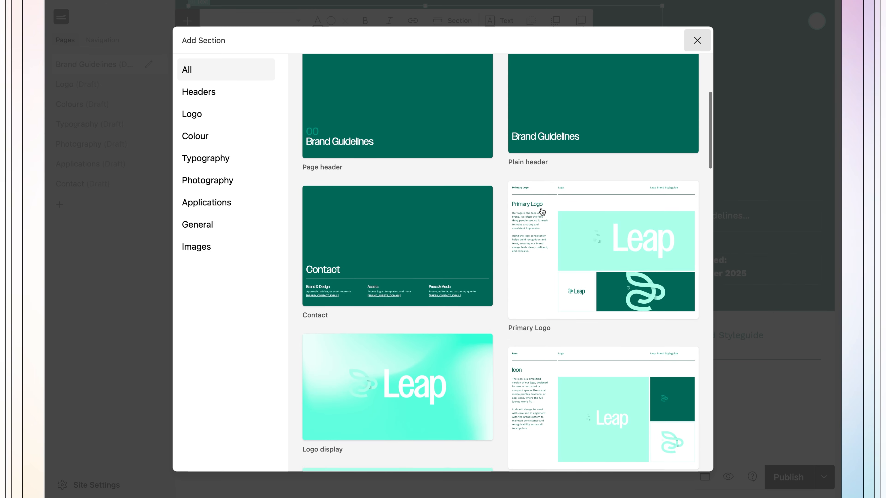
{"action": "scroll", "coordinate": [542, 212], "scroll_direction": "up", "scroll_amount": 5}
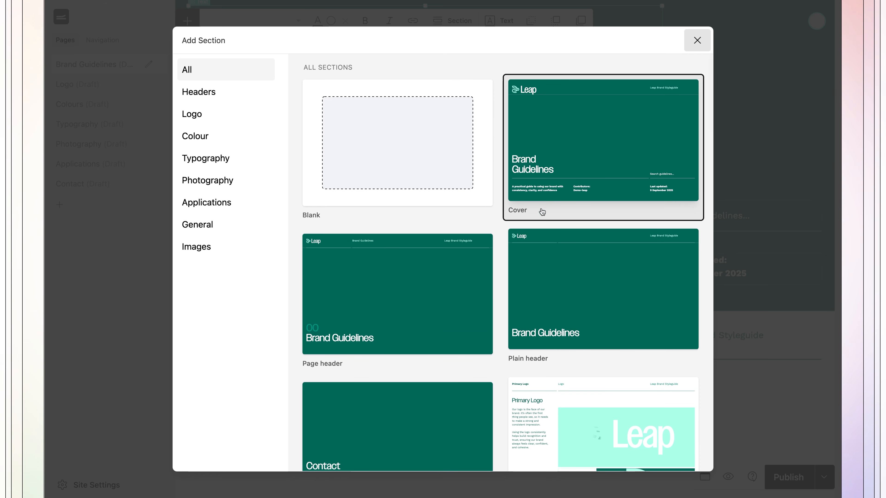
{"action": "left_click", "coordinate": [431, 158]}
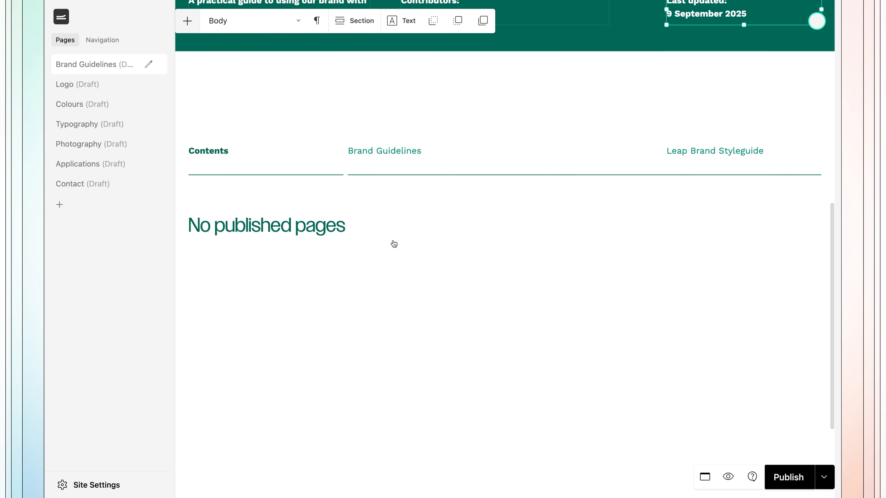
{"action": "scroll", "coordinate": [394, 244], "scroll_direction": "up", "scroll_amount": 2}
{"action": "left_click", "coordinate": [300, 134]}
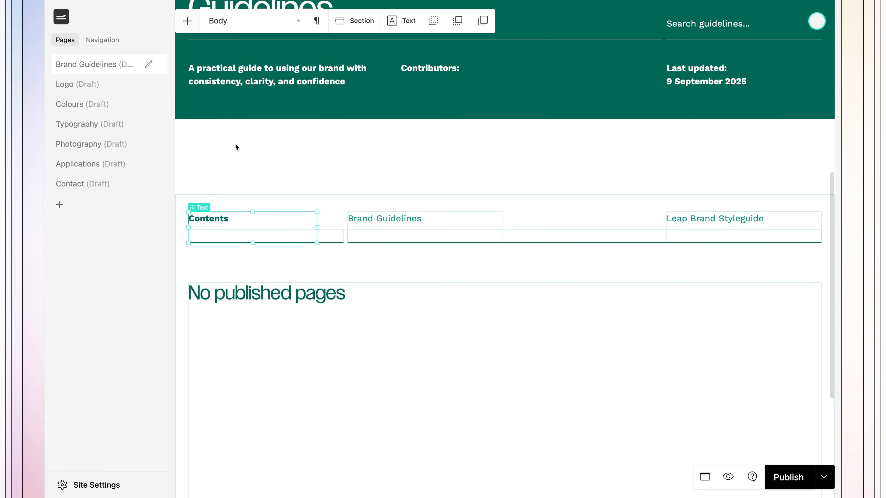
Step: Insert a brand Logo block on the cover, above the Brand Guidelines heading
{"action": "scroll", "coordinate": [235, 145], "scroll_direction": "up", "scroll_amount": 10}
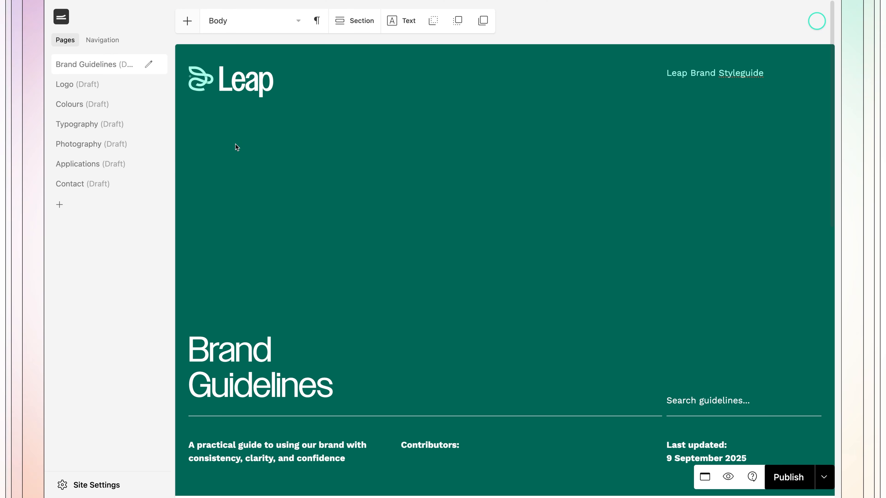
{"action": "left_click", "coordinate": [234, 164]}
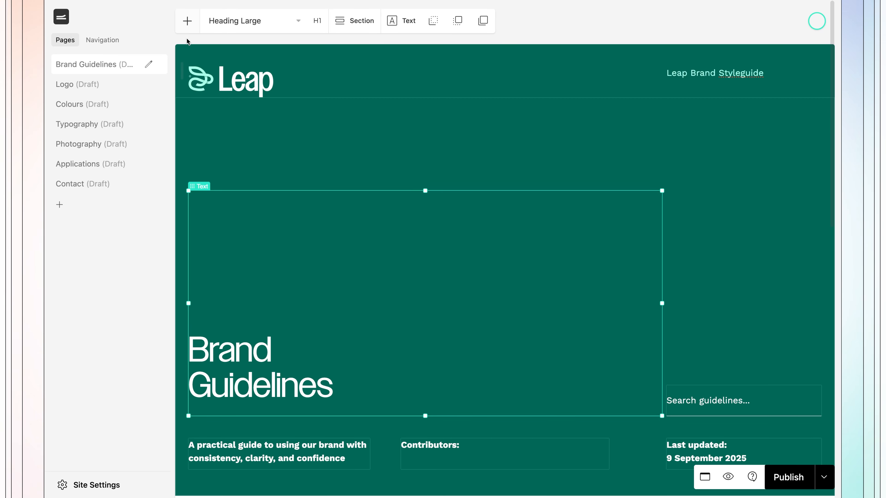
{"action": "left_click", "coordinate": [187, 27]}
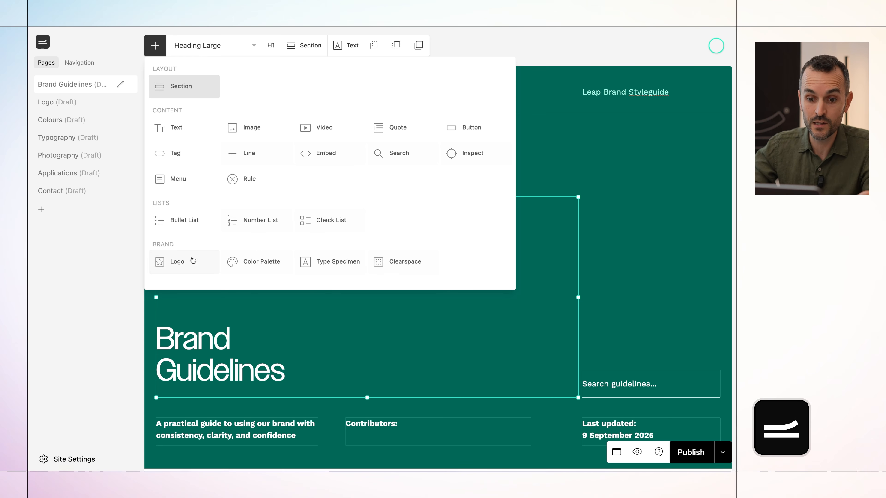
{"action": "left_click", "coordinate": [183, 267]}
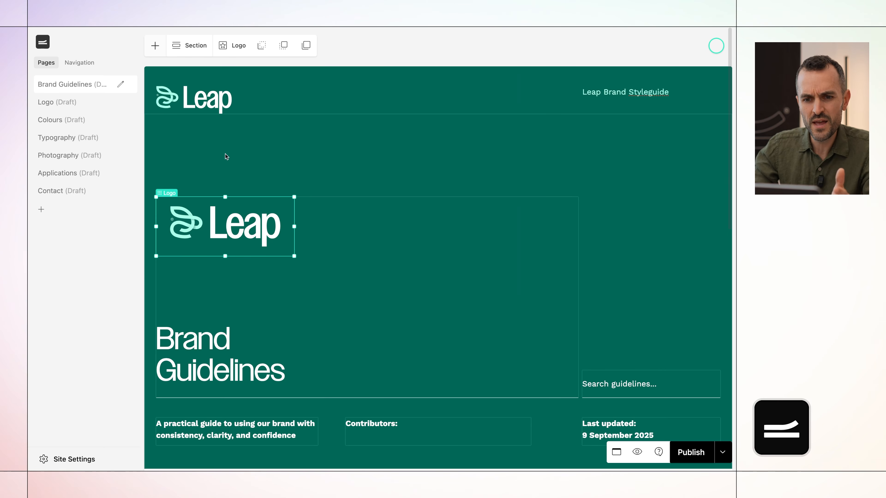
Step: Delete the small logo in the cover's header and enlarge the inserted logo to just over half the heading block's width
{"action": "key", "text": "Delete"}
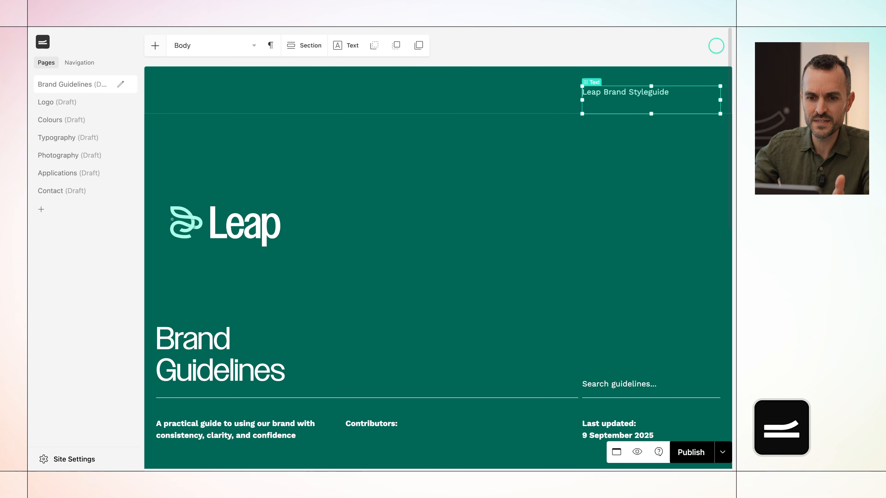
{"action": "left_click", "coordinate": [236, 220]}
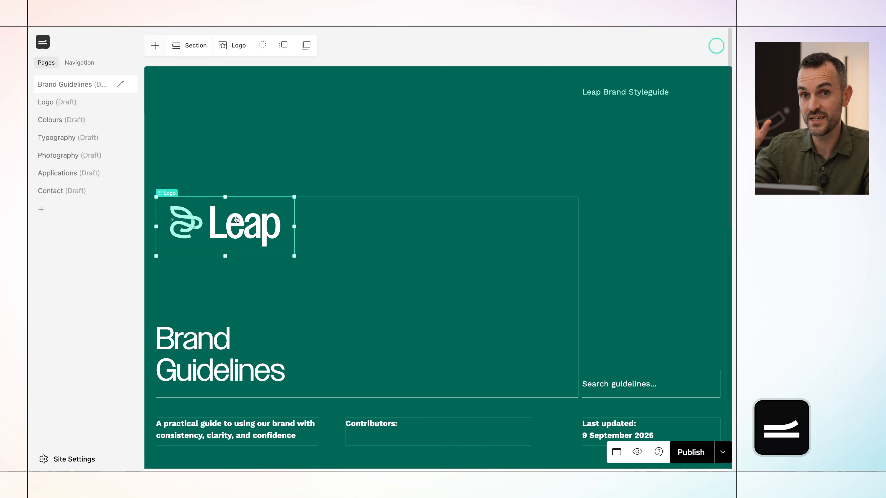
{"action": "left_click_drag", "start_coordinate": [294, 256], "coordinate": [392, 323]}
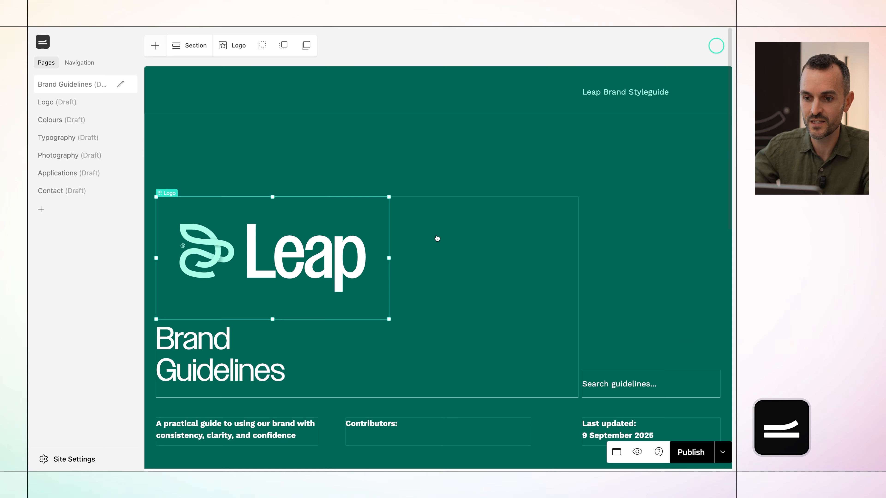
{"action": "left_click", "coordinate": [467, 212]}
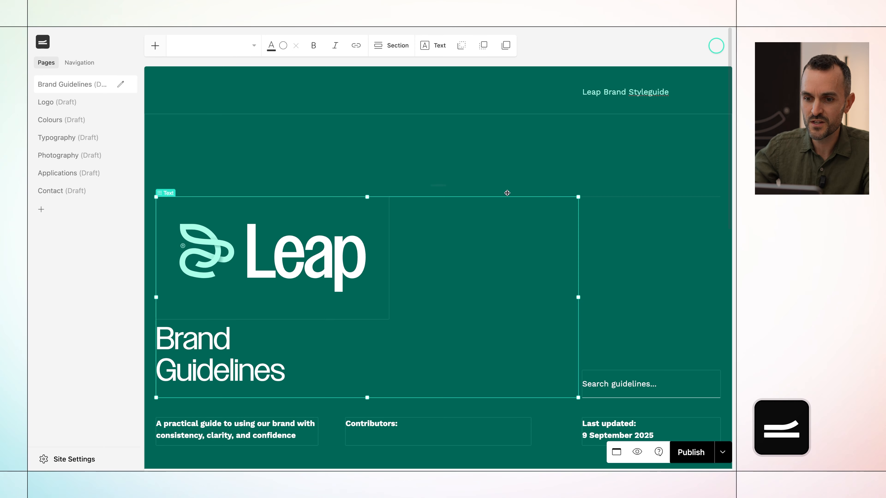
Step: Shorten the Brand Guidelines heading block so it starts below the logo, and switch the cover logo to Icon Light
{"action": "left_click_drag", "start_coordinate": [578, 197], "coordinate": [598, 326]}
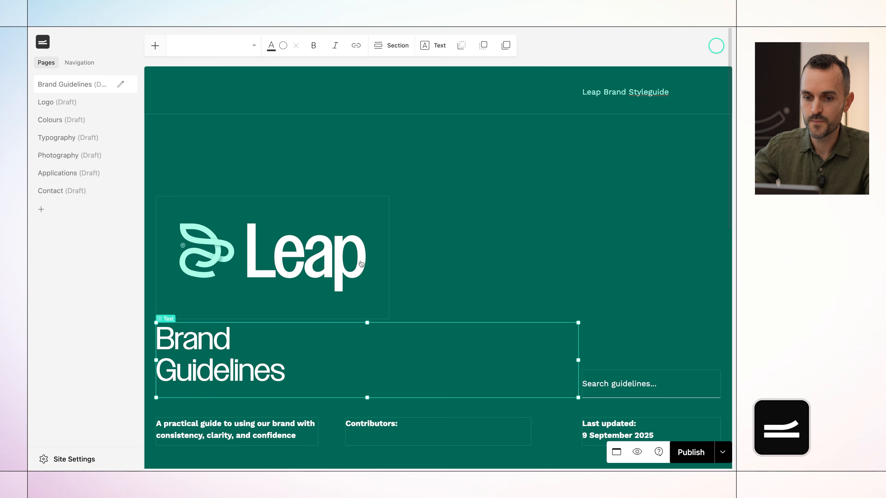
{"action": "left_click", "coordinate": [348, 263]}
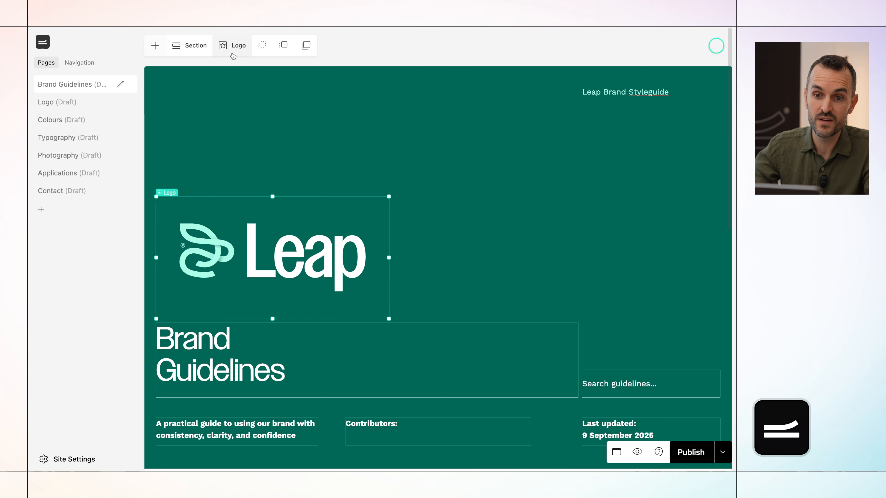
{"action": "left_click", "coordinate": [233, 55]}
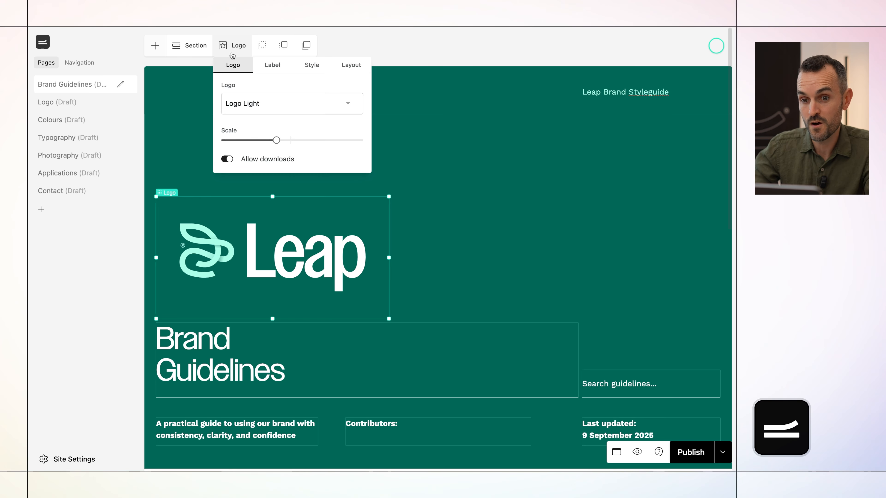
{"action": "left_click", "coordinate": [261, 107]}
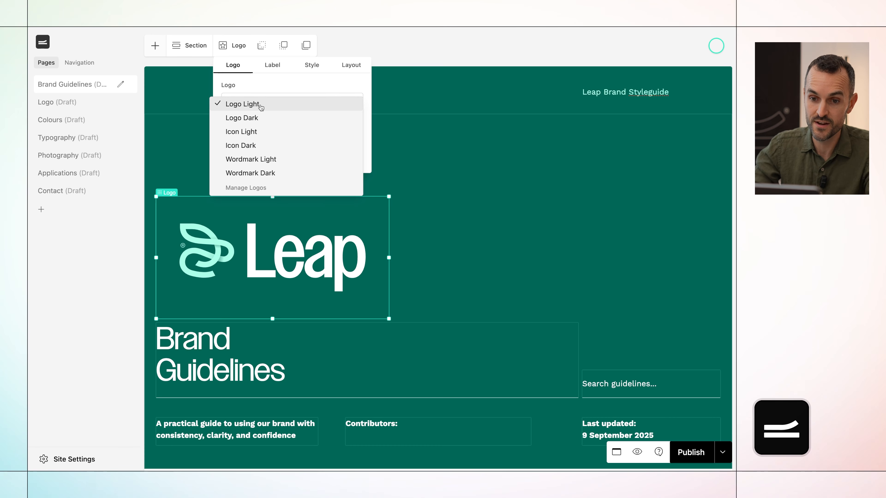
{"action": "left_click", "coordinate": [264, 136]}
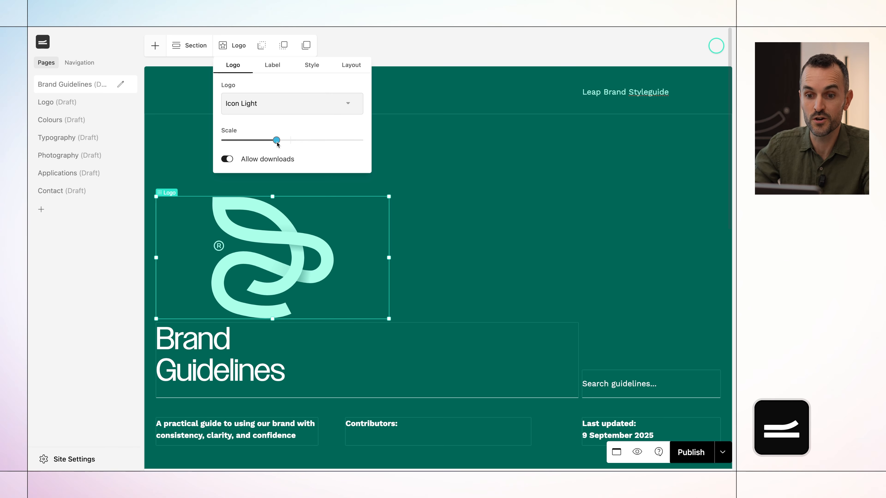
Step: Reduce the cover icon's scale slightly and left-align it within its block
{"action": "left_click_drag", "start_coordinate": [276, 141], "coordinate": [251, 141]}
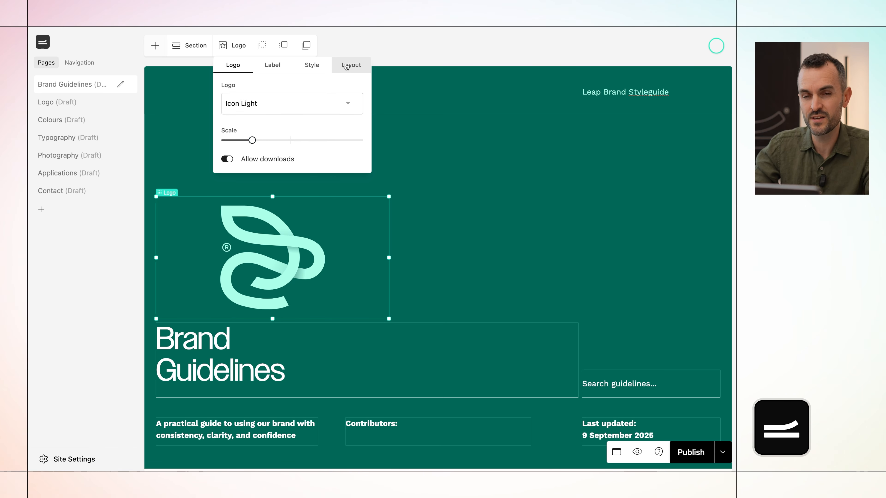
{"action": "left_click", "coordinate": [347, 66]}
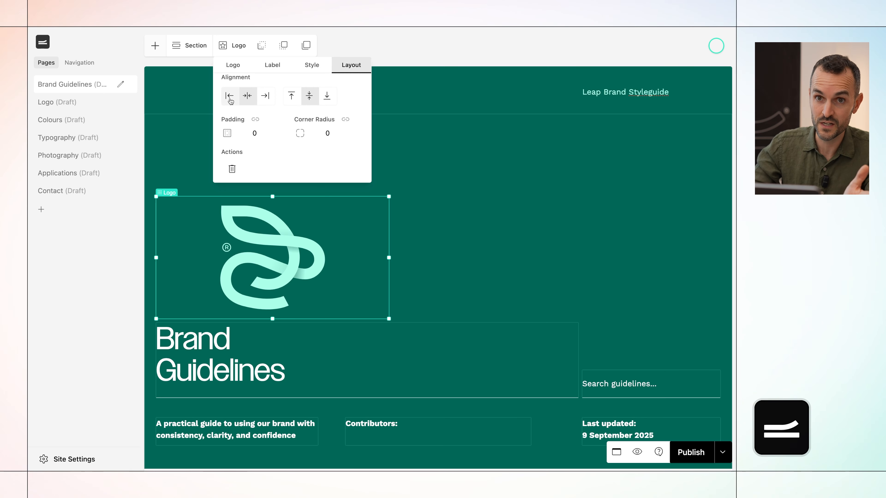
{"action": "left_click", "coordinate": [230, 100]}
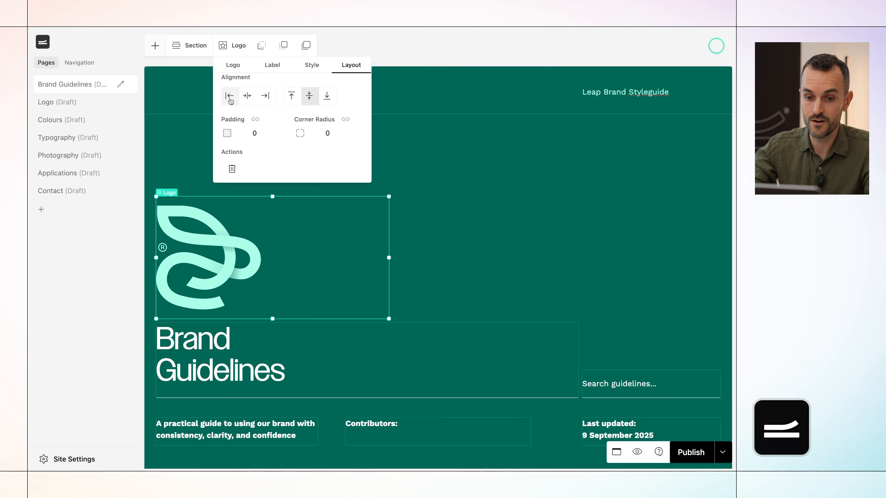
Step: Narrow the cover's logo block to the width of the tagline block below the heading, and publish the Brand Guidelines page
{"action": "left_click_drag", "start_coordinate": [389, 257], "coordinate": [336, 258]}
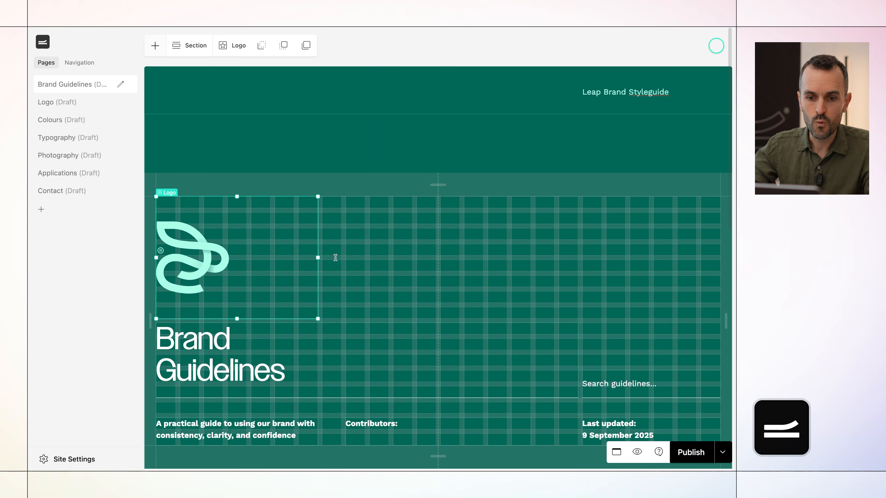
{"action": "left_click", "coordinate": [364, 257]}
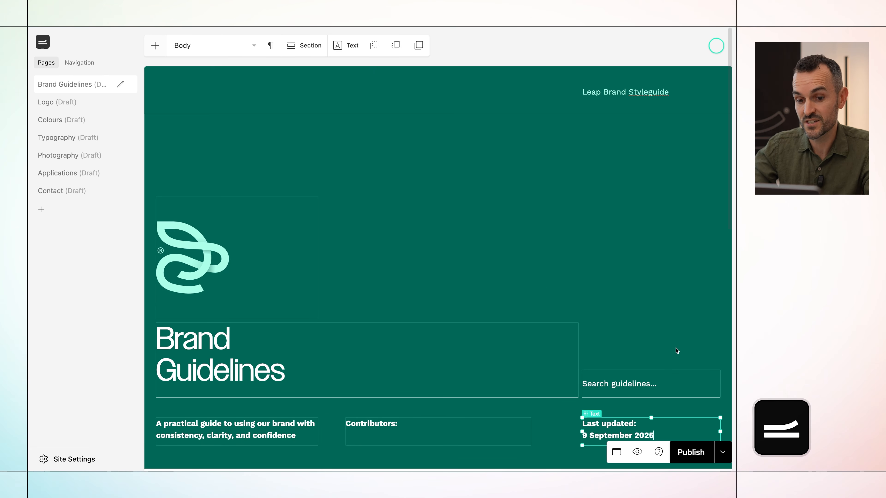
{"action": "left_click", "coordinate": [685, 456]}
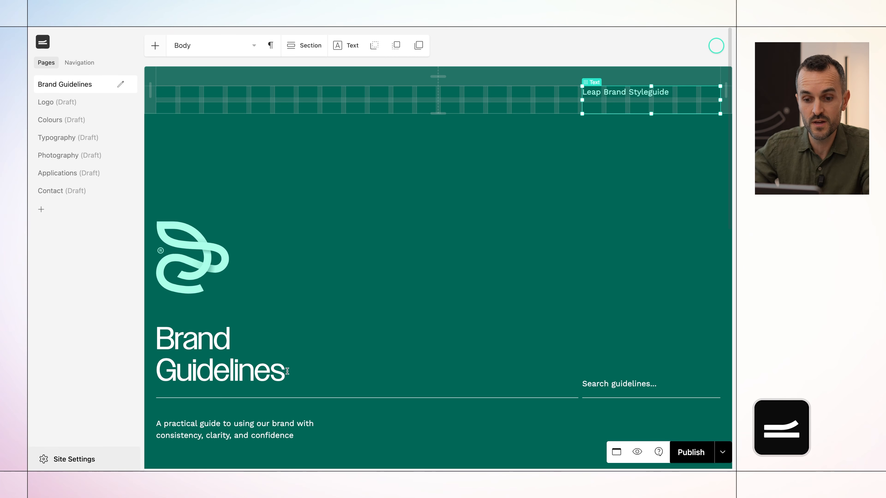
Step: Replace the word "Guidelines" in the cover heading with "Styleguide"
{"action": "left_click", "coordinate": [285, 369]}
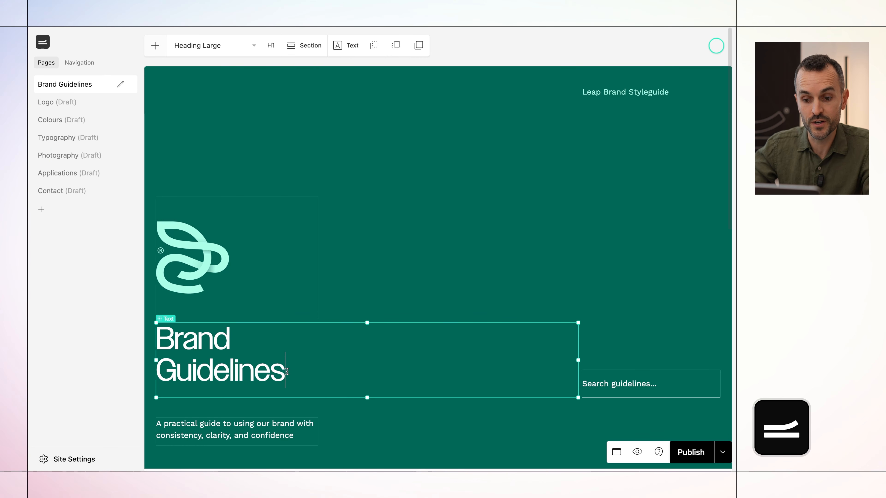
{"action": "key", "text": "shift+Left"}
{"action": "key", "text": "shift+Left"}
{"action": "key", "text": "shift+Left"}
{"action": "key", "text": "shift+Left"}
{"action": "key", "text": "shift+Left"}
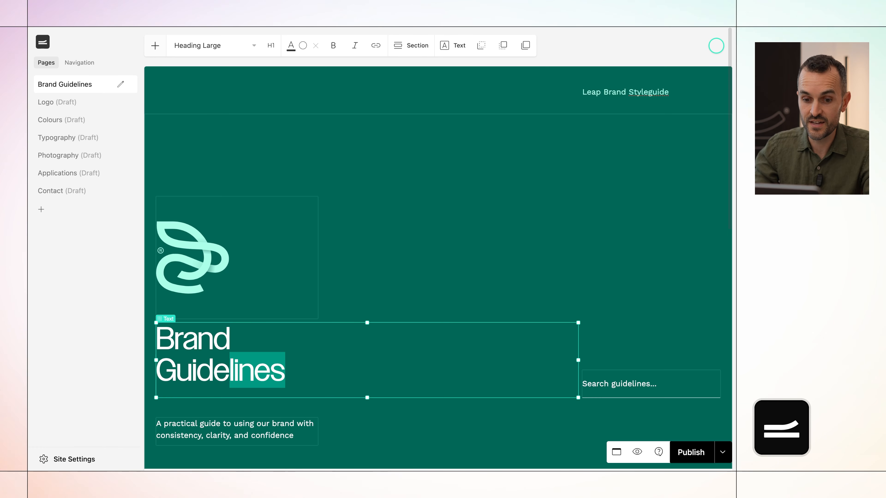
{"action": "key", "text": "shift+Left"}
{"action": "key", "text": "shift+Left"}
{"action": "key", "text": "shift+Left"}
{"action": "key", "text": "shift+Left"}
{"action": "key", "text": "shift+Left"}
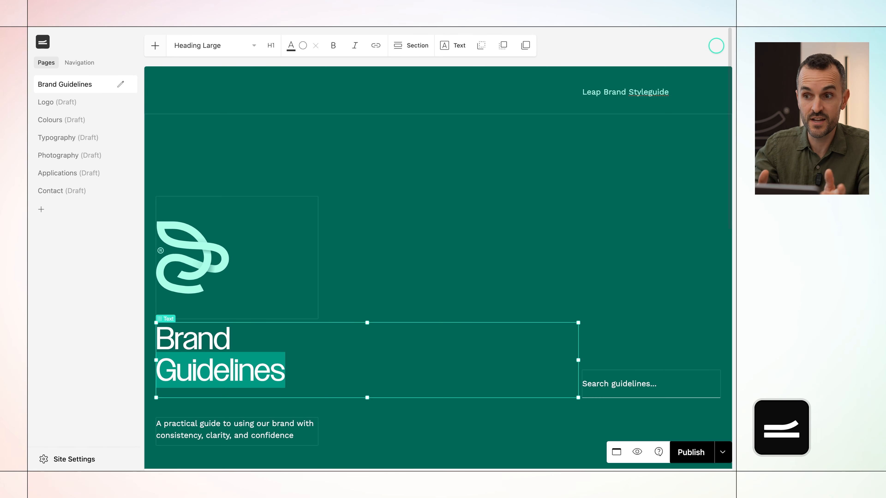
{"action": "type", "text": "Style"}
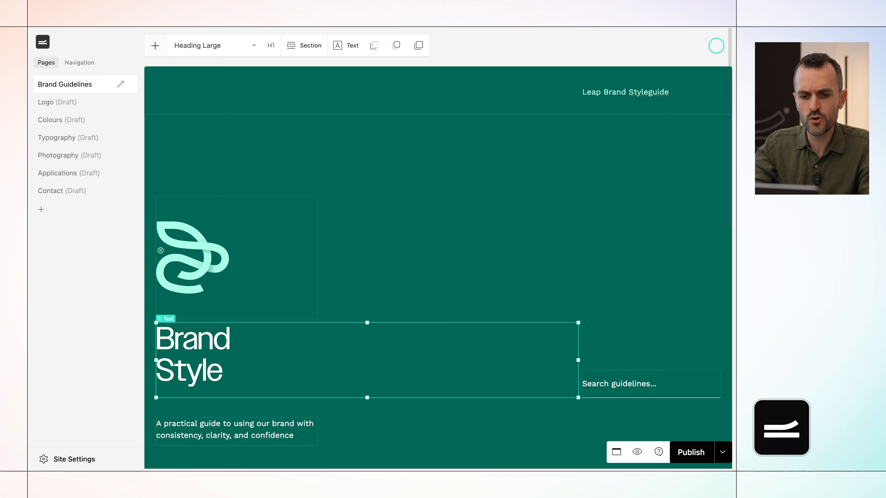
{"action": "type", "text": "guide"}
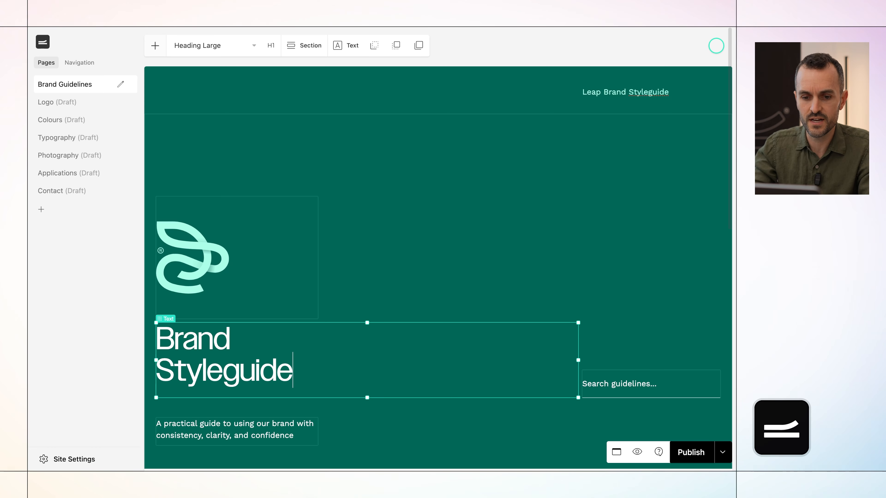
Step: Add "Leap" before "Brand" in the cover heading and publish the page
{"action": "key", "text": "Up"}
{"action": "key", "text": "Up"}
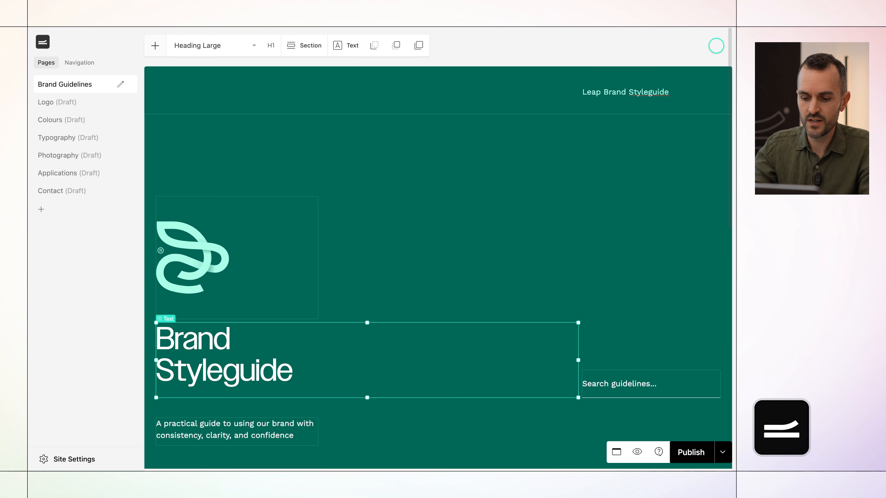
{"action": "type", "text": "Leap"}
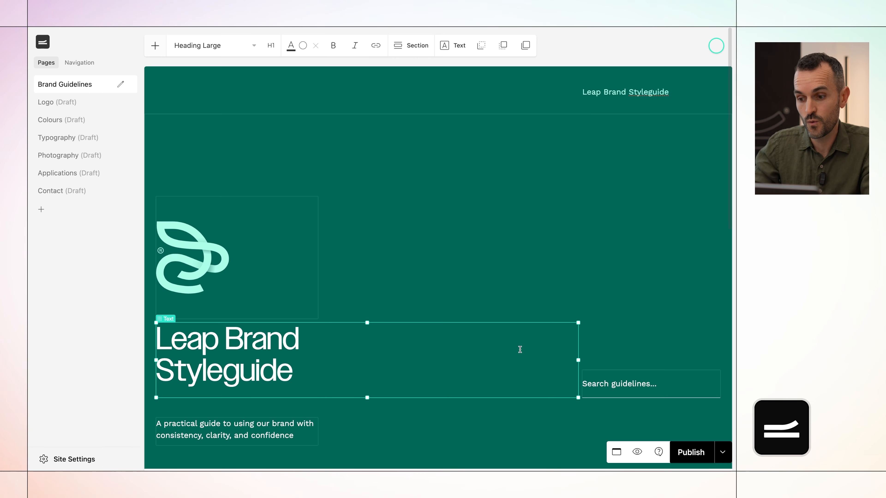
{"action": "left_click", "coordinate": [677, 452]}
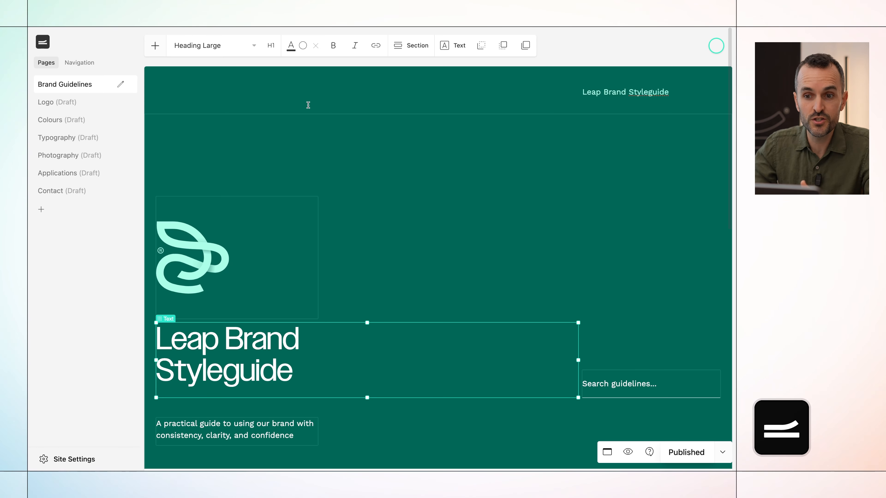
Step: Try the Heading Medium and Heading Small typography styles on the cover heading
{"action": "double_click", "coordinate": [217, 335]}
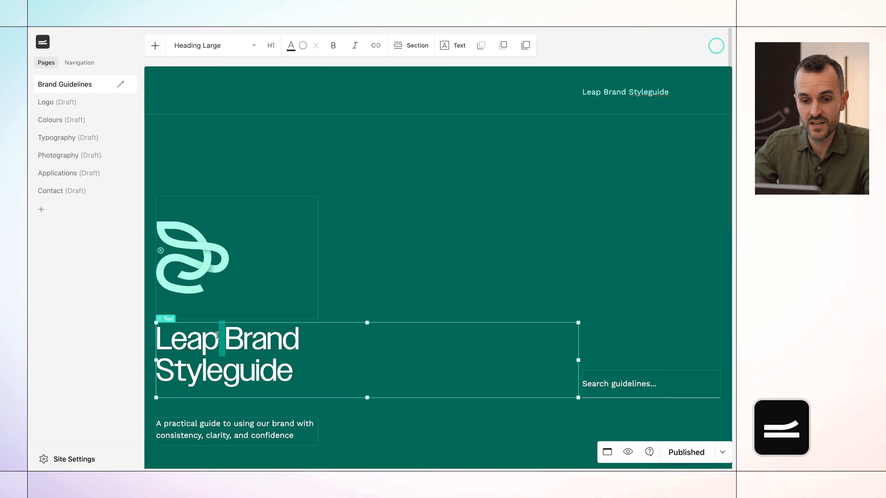
{"action": "left_click", "coordinate": [209, 337]}
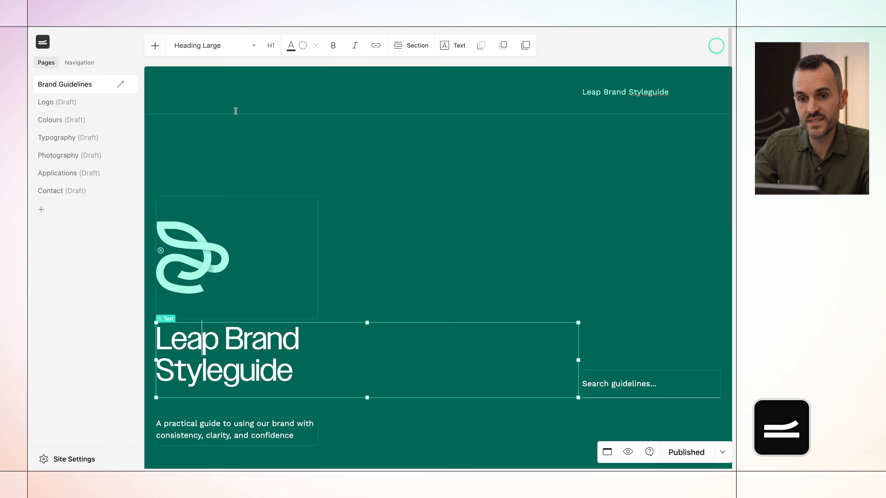
{"action": "left_click", "coordinate": [234, 49]}
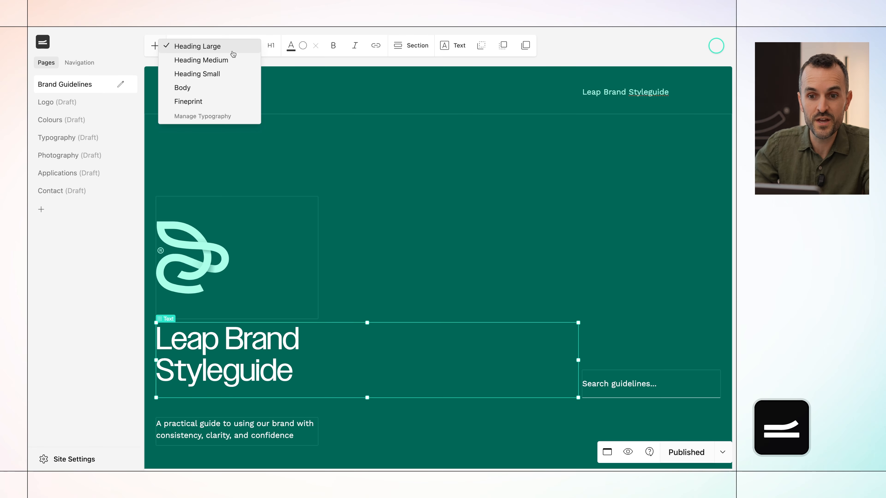
{"action": "left_click", "coordinate": [228, 61]}
{"action": "left_click", "coordinate": [226, 52]}
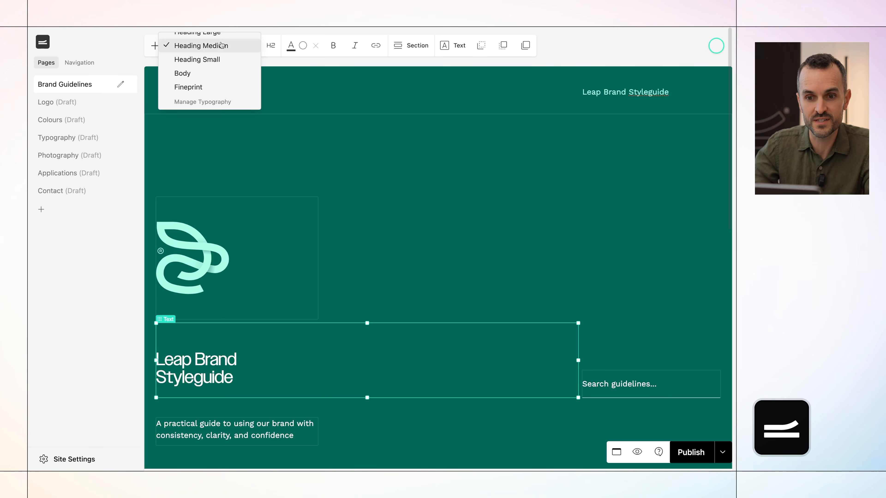
{"action": "left_click", "coordinate": [215, 60]}
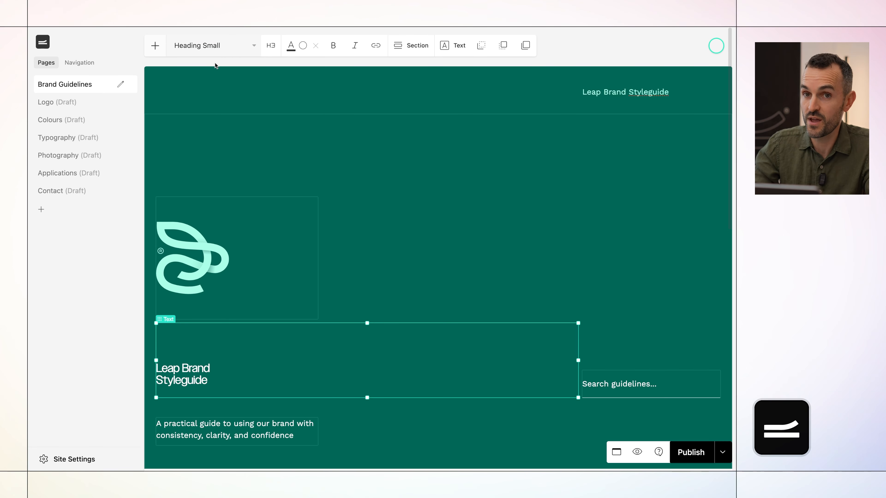
Step: Examine the typography style settings for Heading Small, including font family, weight and size, and close them without changes
{"action": "left_click", "coordinate": [221, 51]}
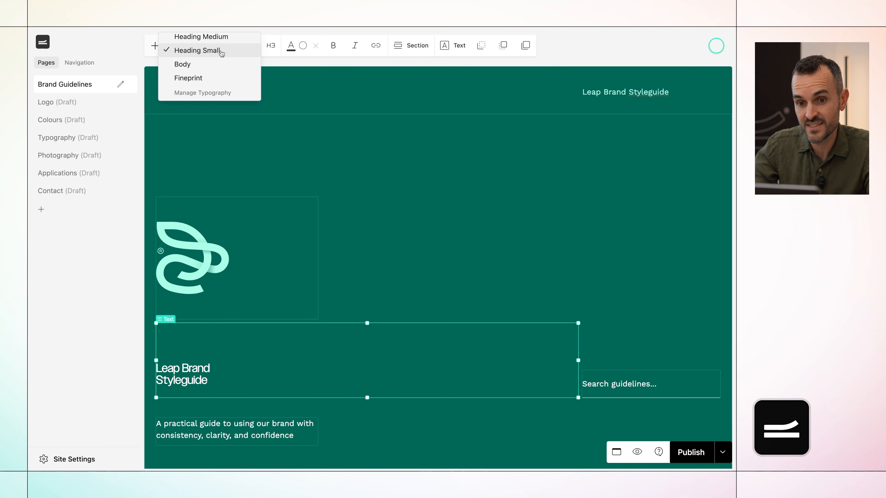
{"action": "left_click", "coordinate": [218, 94]}
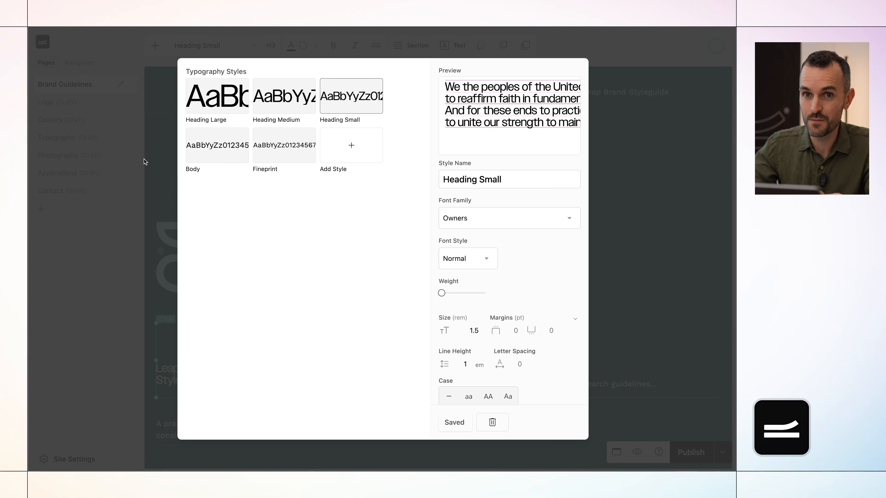
{"action": "left_click", "coordinate": [133, 181]}
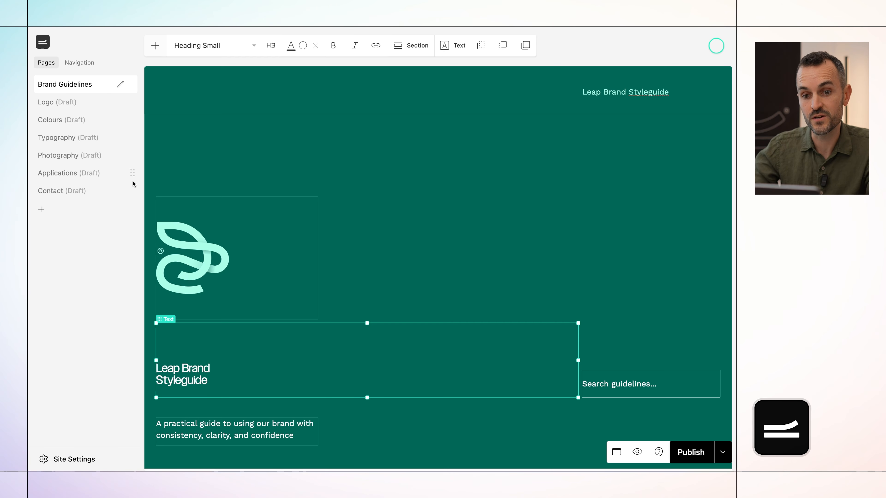
Step: Set the cover heading back to the Heading Large style and keep its heading level at H1
{"action": "left_click", "coordinate": [215, 46]}
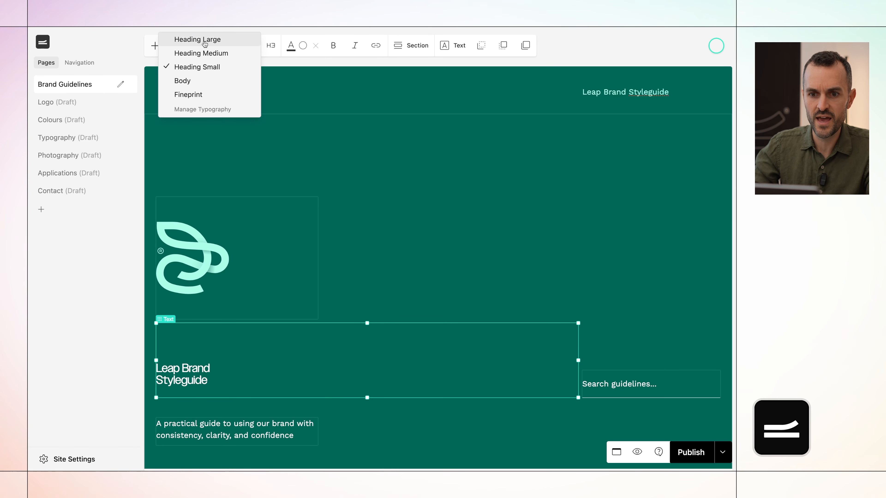
{"action": "left_click", "coordinate": [205, 40]}
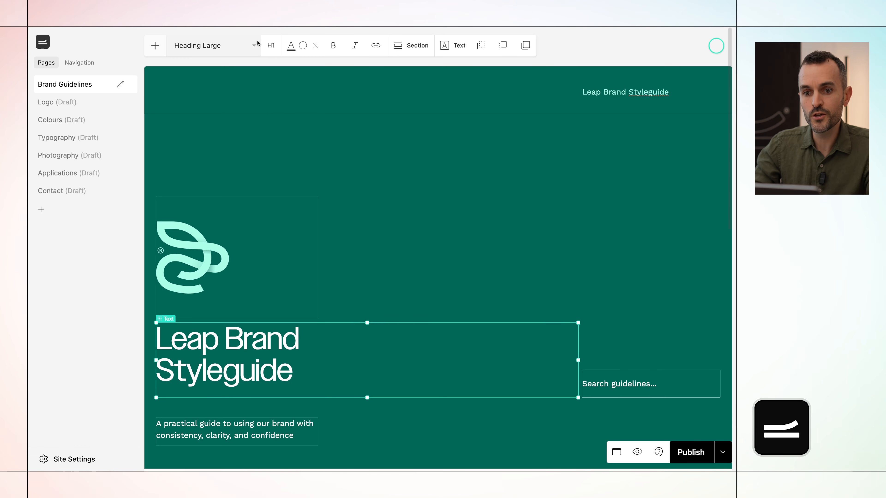
{"action": "left_click", "coordinate": [273, 45]}
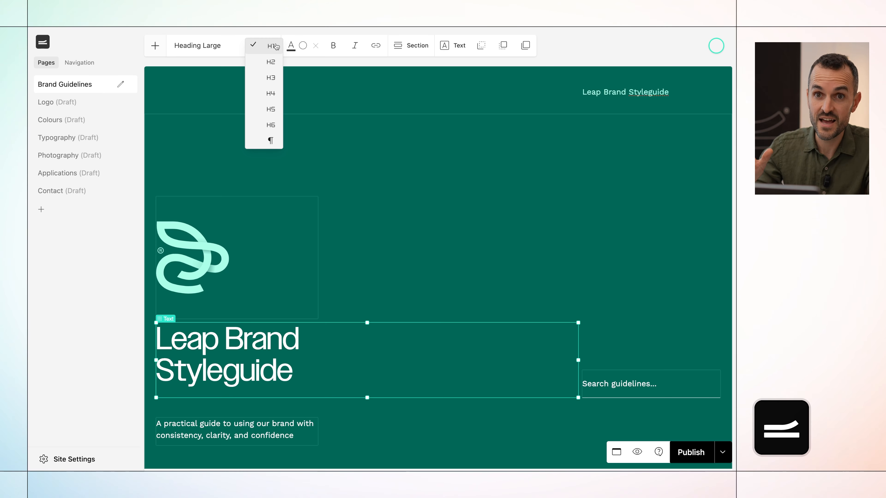
{"action": "left_click", "coordinate": [276, 47]}
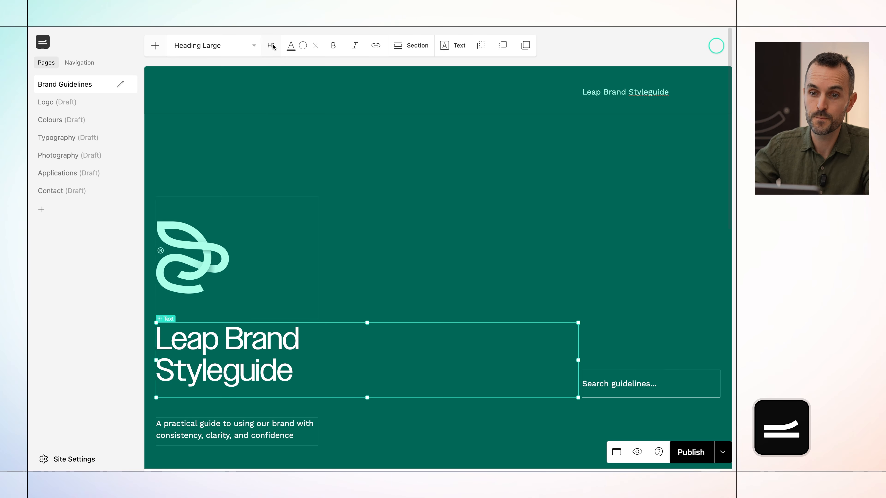
Step: Colour the word "Brand" in the cover heading Pale Turquoise
{"action": "double_click", "coordinate": [260, 337]}
{"action": "left_click", "coordinate": [292, 45]}
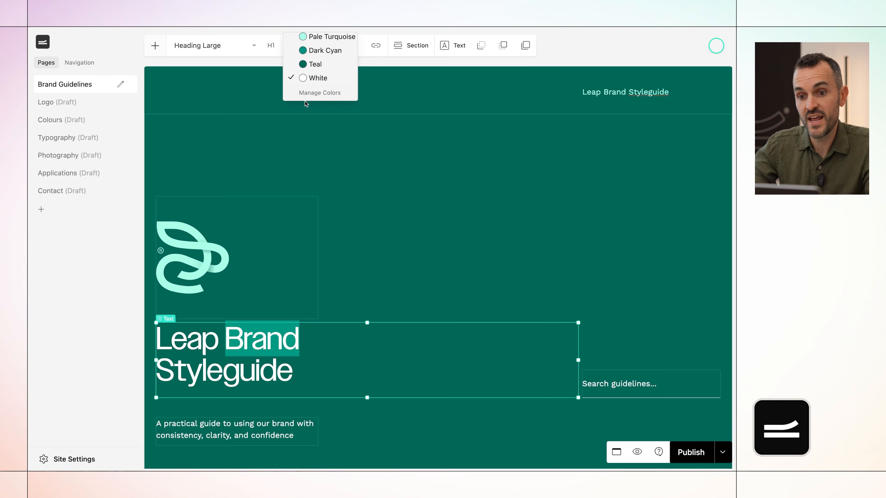
{"action": "left_click", "coordinate": [312, 38]}
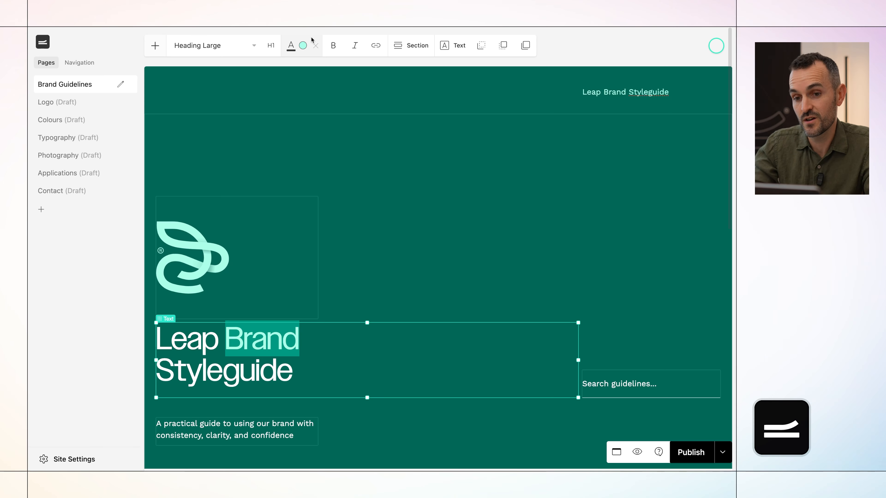
Step: Look over the brand colour definitions and the link option for the word "Brand" without changing anything
{"action": "left_click", "coordinate": [303, 45]}
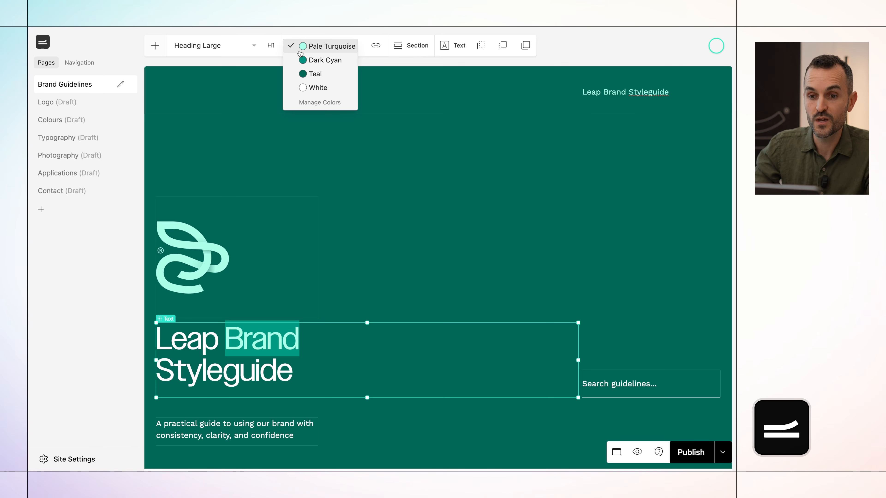
{"action": "left_click", "coordinate": [303, 105]}
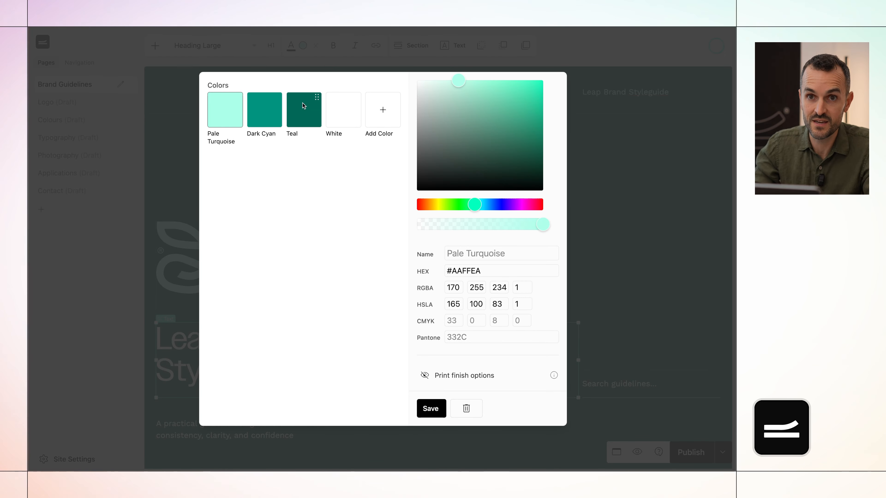
{"action": "left_click", "coordinate": [595, 139]}
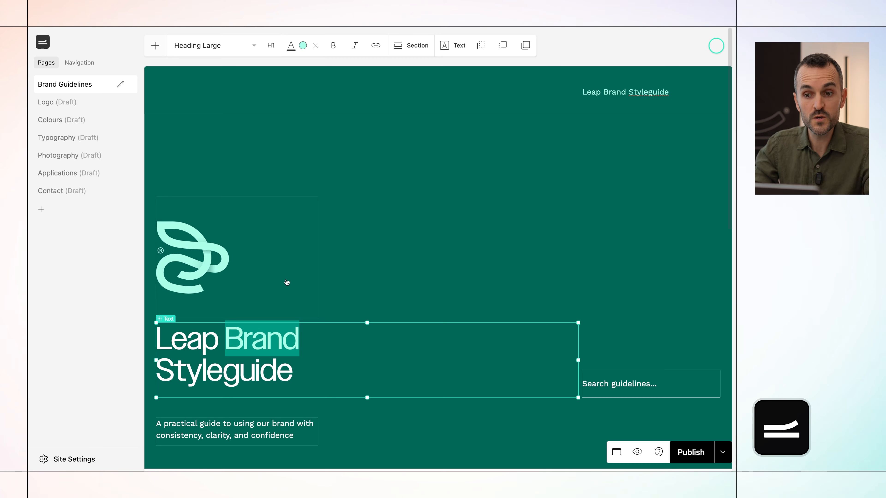
{"action": "left_click", "coordinate": [375, 53]}
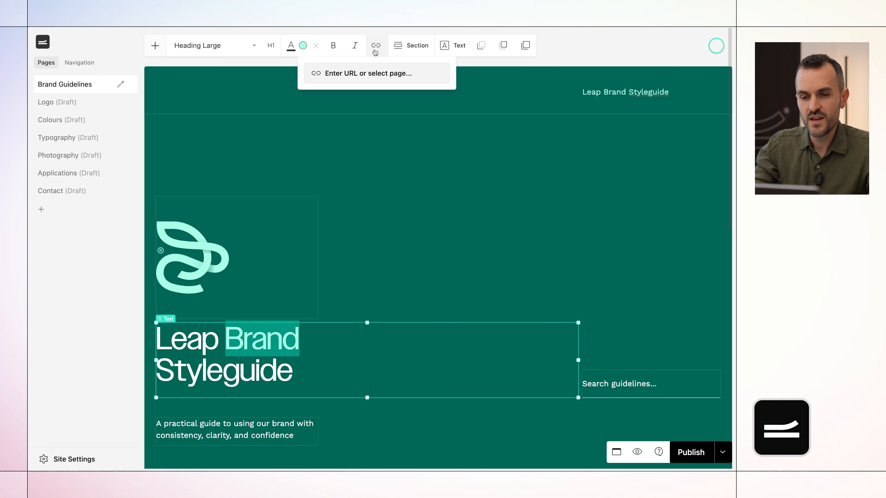
{"action": "key", "text": "Escape"}
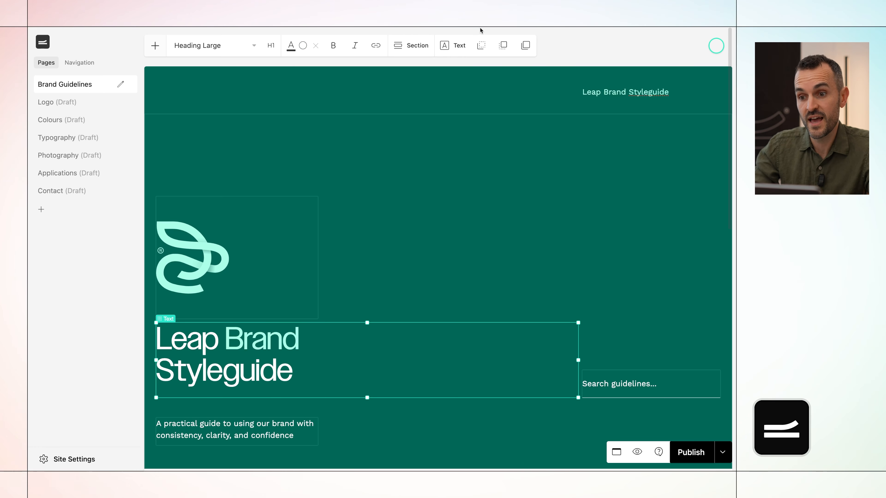
Step: Set the text colour of the cover heading's text box to Pale Turquoise and switch it to Dark Cyan
{"action": "left_click", "coordinate": [458, 46]}
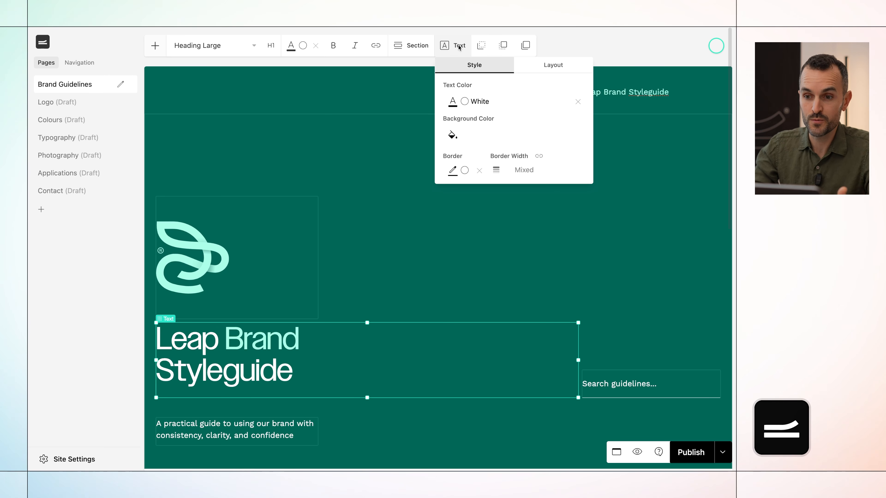
{"action": "left_click", "coordinate": [490, 102]}
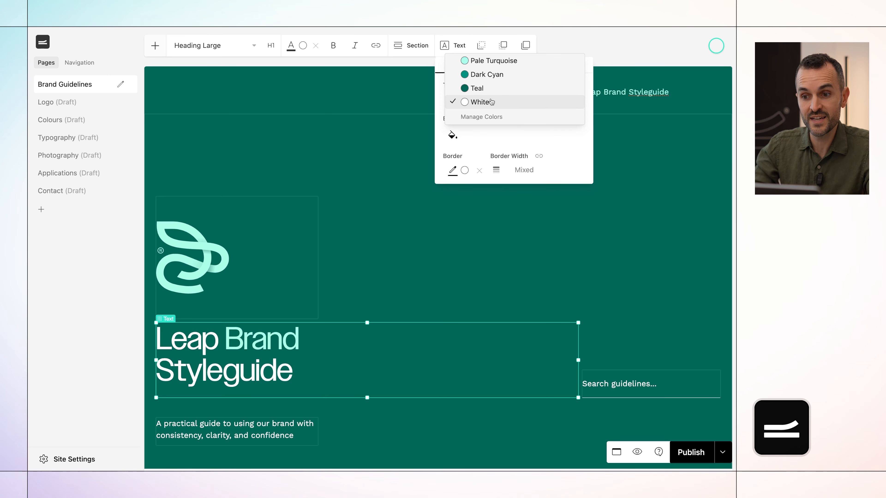
{"action": "left_click", "coordinate": [502, 61]}
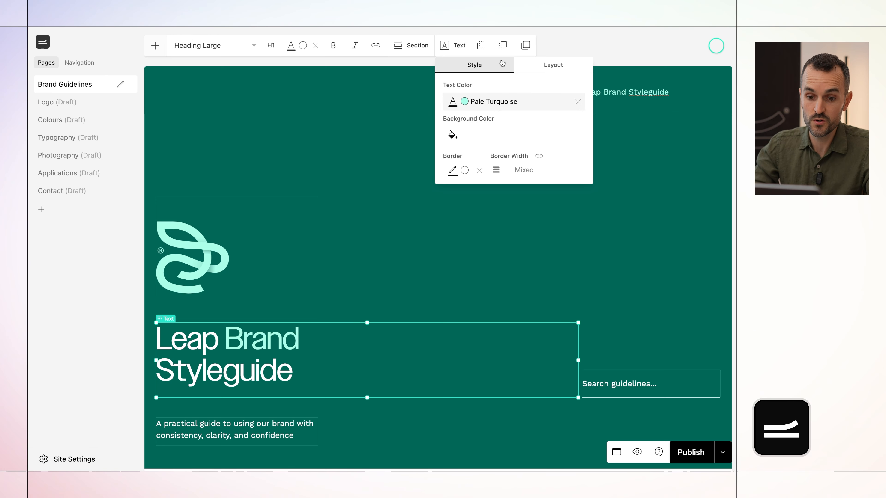
{"action": "left_click", "coordinate": [489, 103]}
{"action": "left_click", "coordinate": [486, 114]}
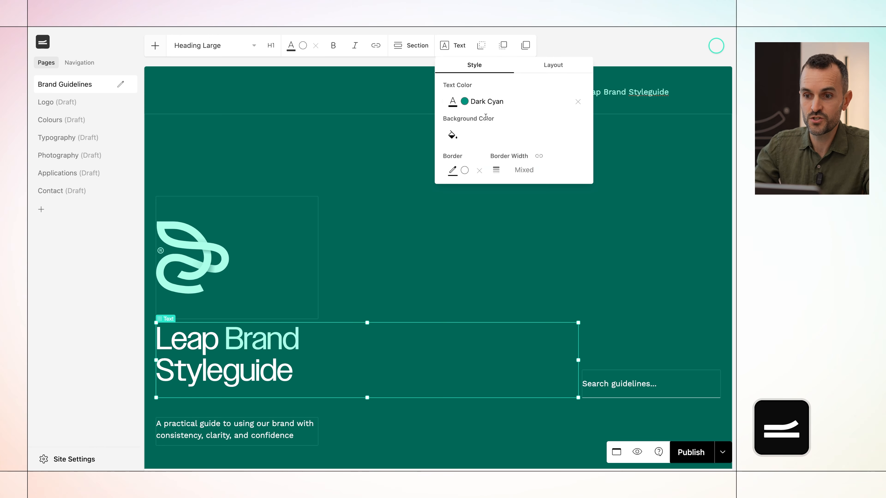
{"action": "left_click", "coordinate": [490, 103]}
Step: Remove the individually applied colours from all of the cover heading's text and clear its text box's text colour
{"action": "left_click", "coordinate": [214, 338]}
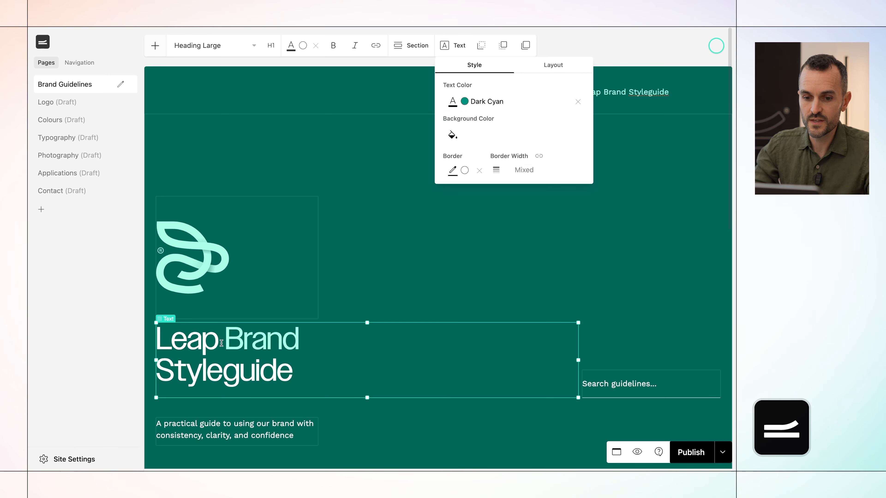
{"action": "key", "text": "super+a"}
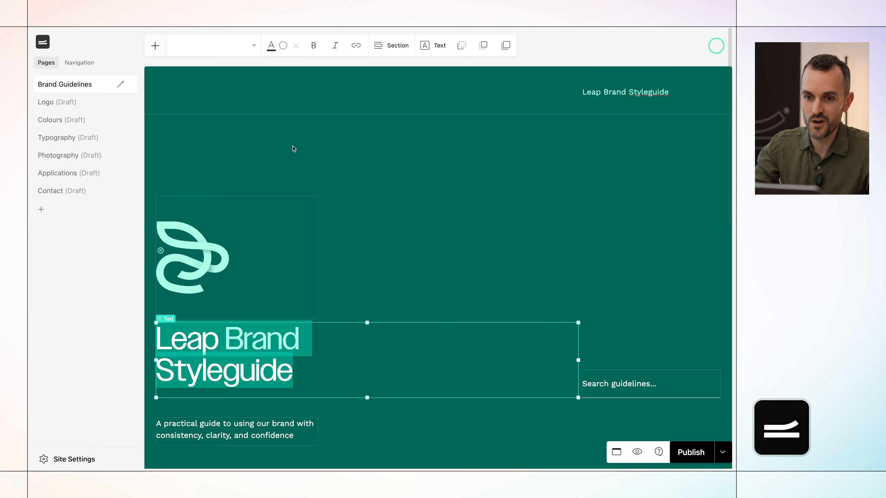
{"action": "left_click", "coordinate": [297, 48]}
{"action": "left_click", "coordinate": [282, 340]}
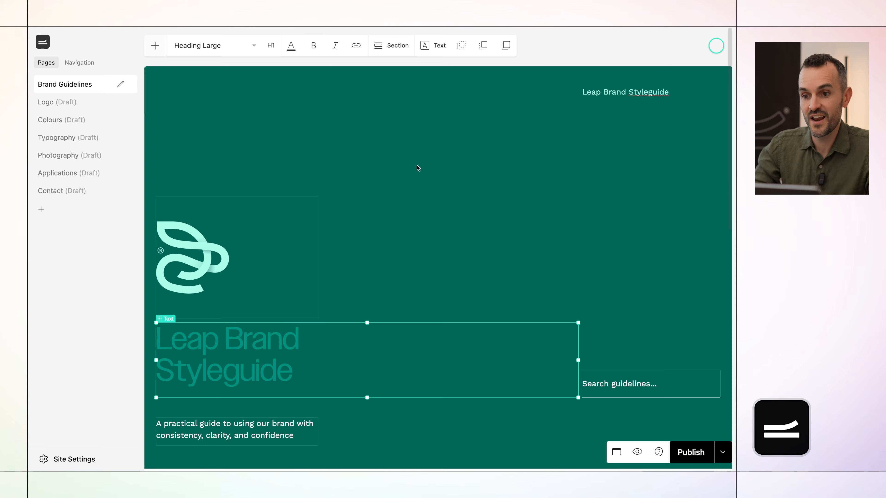
{"action": "left_click", "coordinate": [434, 52]}
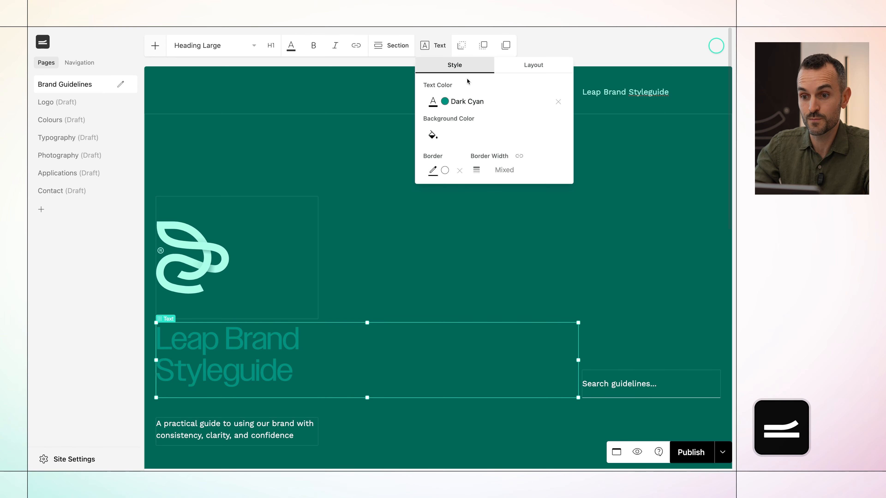
{"action": "left_click", "coordinate": [557, 102]}
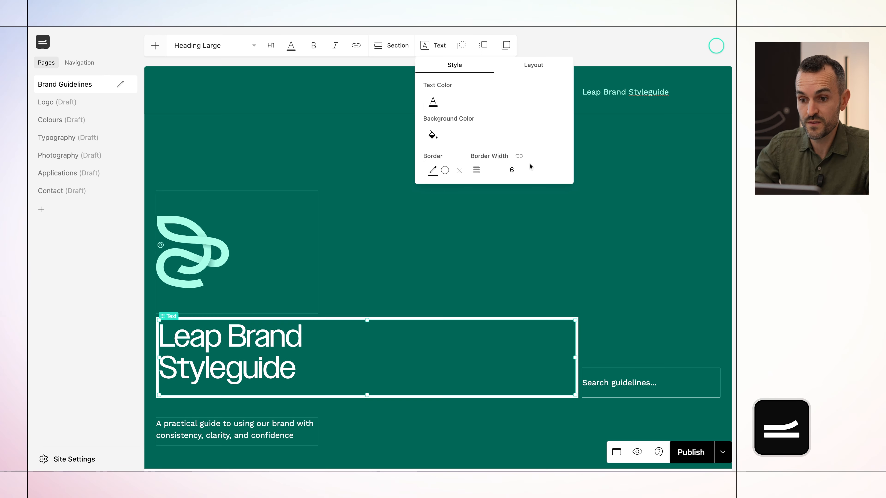
Step: Try a Pale Turquoise background on the heading's text box, set it to Teal, and view the box's layout options
{"action": "left_click", "coordinate": [432, 137]}
{"action": "left_click", "coordinate": [444, 137]}
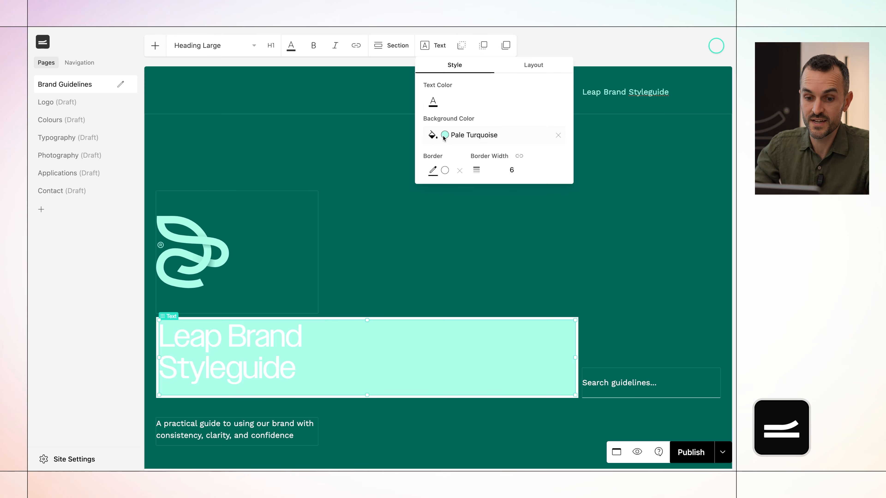
{"action": "left_click", "coordinate": [444, 137]}
{"action": "left_click", "coordinate": [453, 162]}
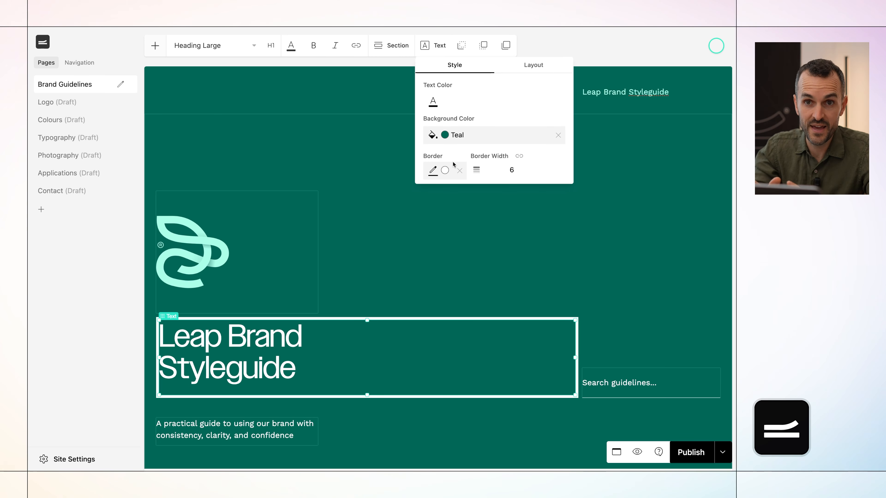
{"action": "left_click", "coordinate": [531, 72]}
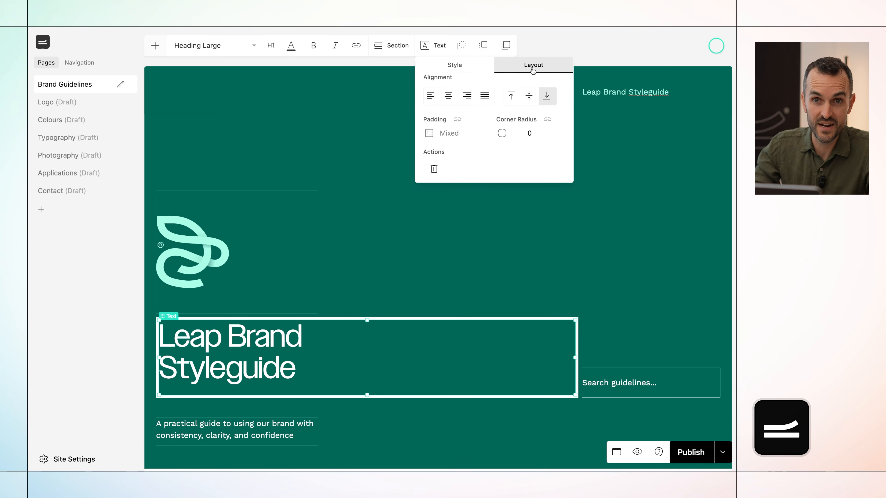
{"action": "left_click", "coordinate": [365, 167]}
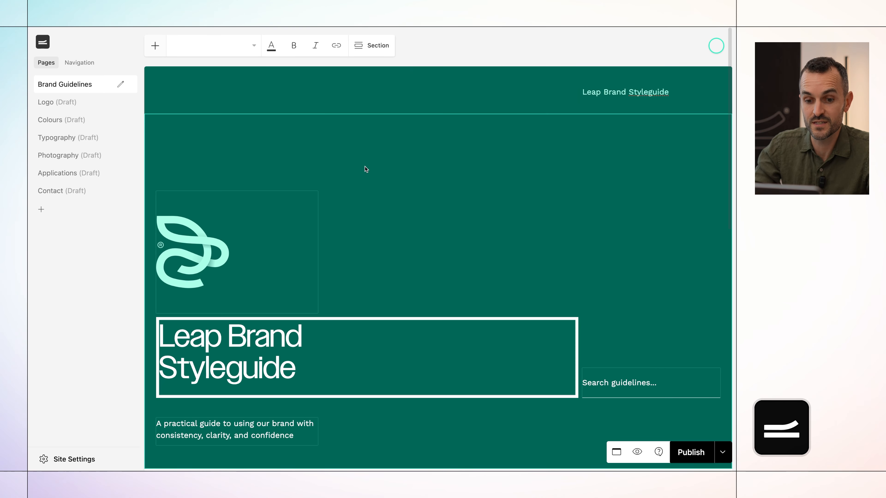
Step: Remove the border from the cover heading's text box and publish the page
{"action": "left_click", "coordinate": [270, 369]}
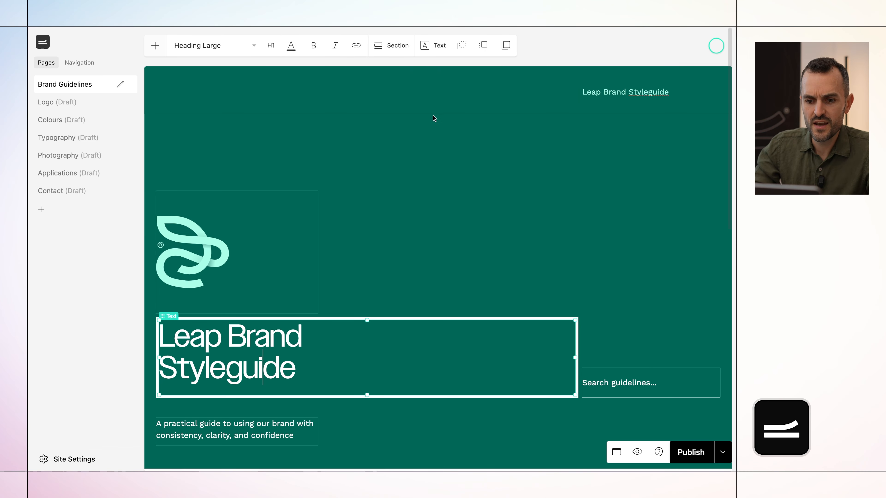
{"action": "left_click", "coordinate": [436, 45]}
{"action": "left_click", "coordinate": [460, 170]}
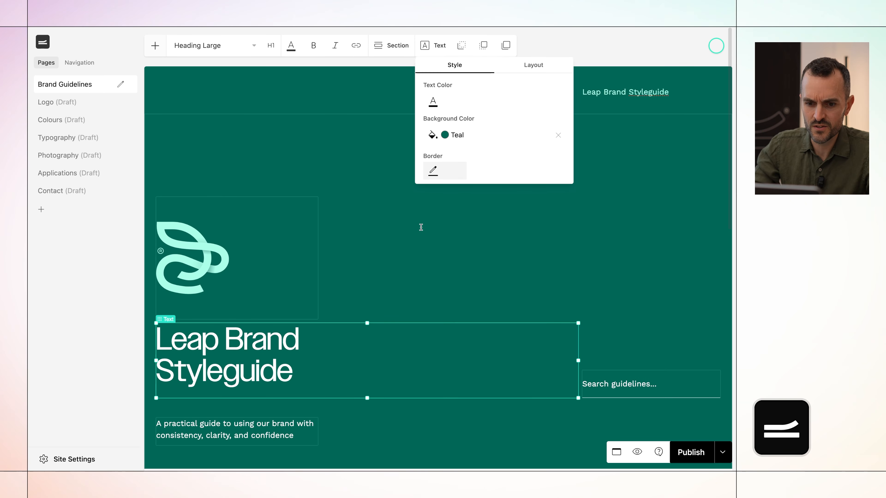
{"action": "left_click", "coordinate": [382, 282]}
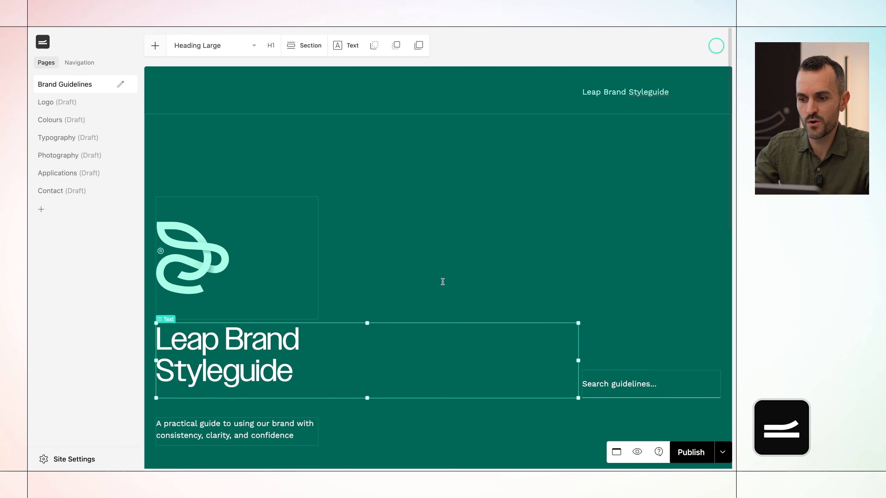
{"action": "left_click", "coordinate": [679, 452]}
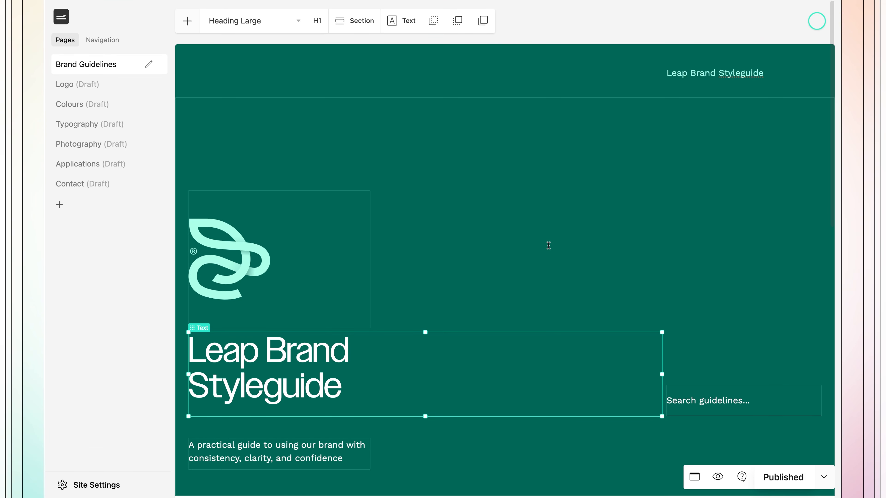
Step: View the Brand Guidelines page's name, slug and sharing settings without changes, and revert the page to draft
{"action": "left_click", "coordinate": [148, 65]}
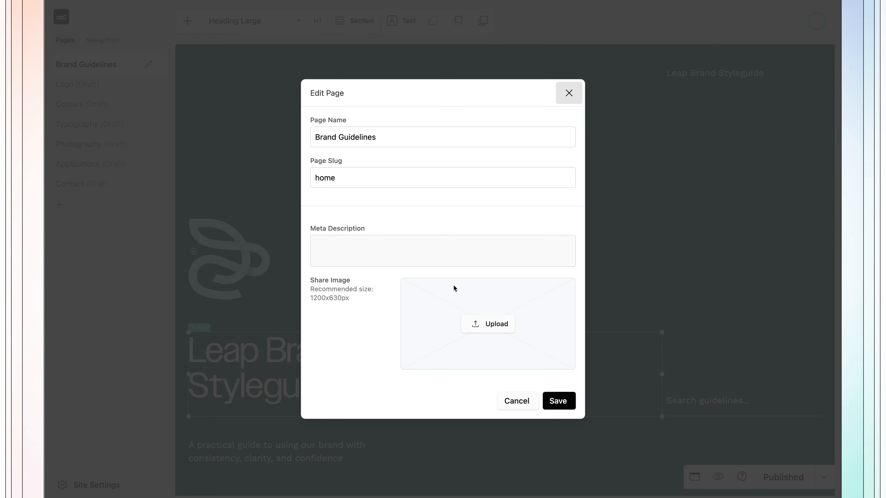
{"action": "left_click", "coordinate": [517, 404]}
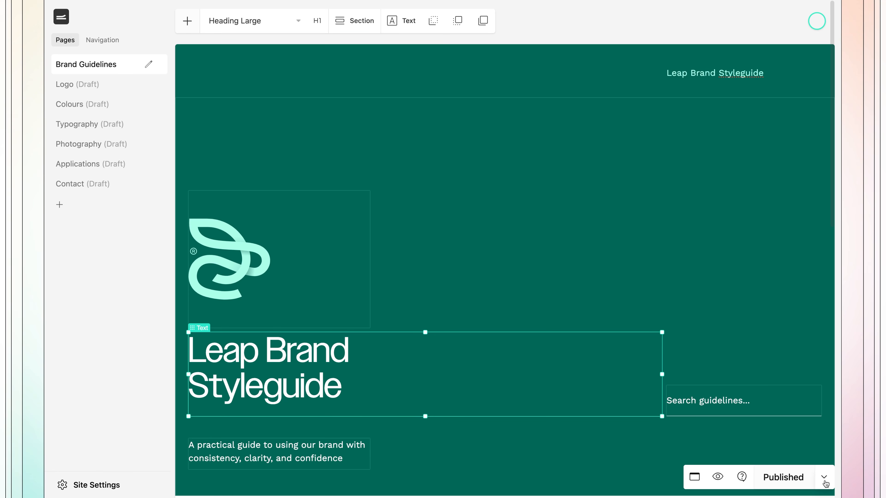
{"action": "left_click", "coordinate": [824, 477]}
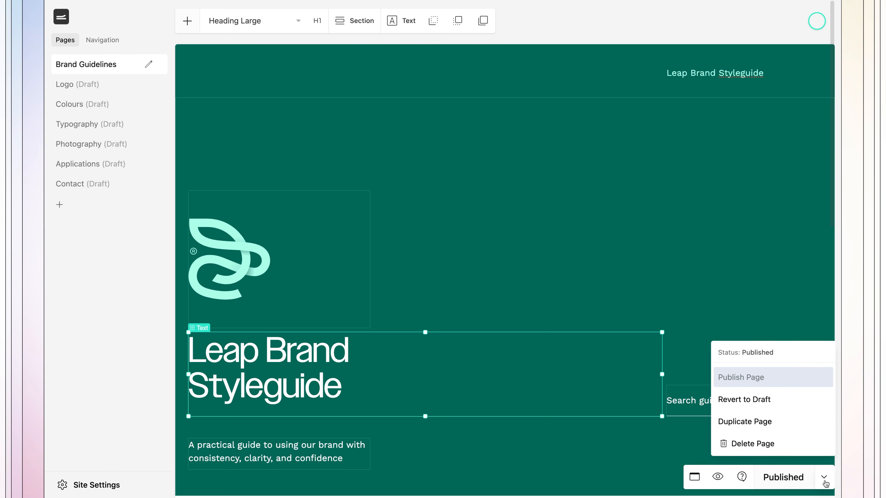
{"action": "left_click", "coordinate": [793, 403]}
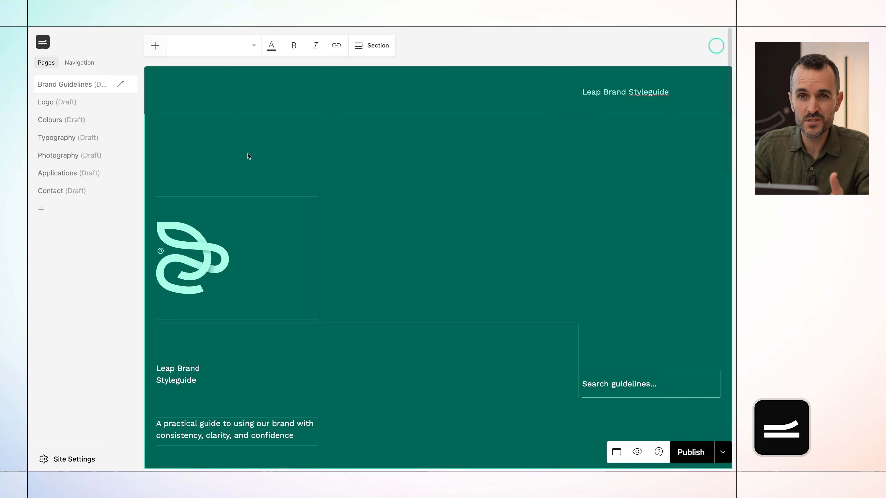
Step: Apply the Heading Large typography style to the cover heading "Leap Brand Styleguide"
{"action": "left_click", "coordinate": [187, 372]}
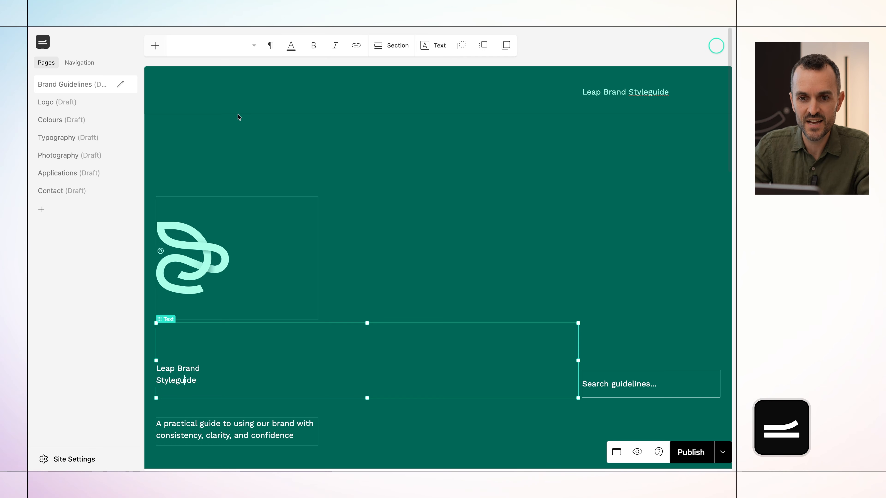
{"action": "left_click", "coordinate": [216, 53]}
{"action": "left_click", "coordinate": [211, 49]}
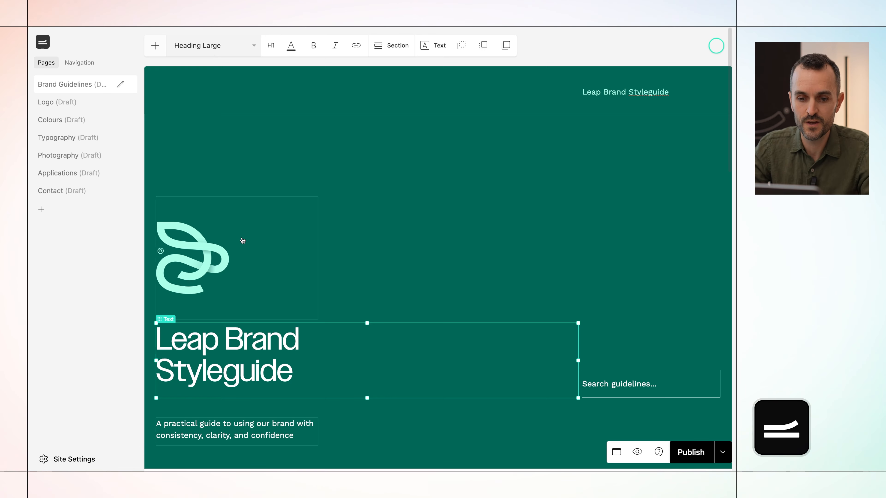
Step: Try Dark Cyan as the cover section's background colour and set it back to Teal
{"action": "mouse_move", "coordinate": [242, 241]}
{"action": "left_mouse_down"}
{"action": "mouse_move", "coordinate": [233, 241]}
{"action": "mouse_move", "coordinate": [281, 237]}
{"action": "mouse_move", "coordinate": [237, 236]}
{"action": "left_mouse_up"}
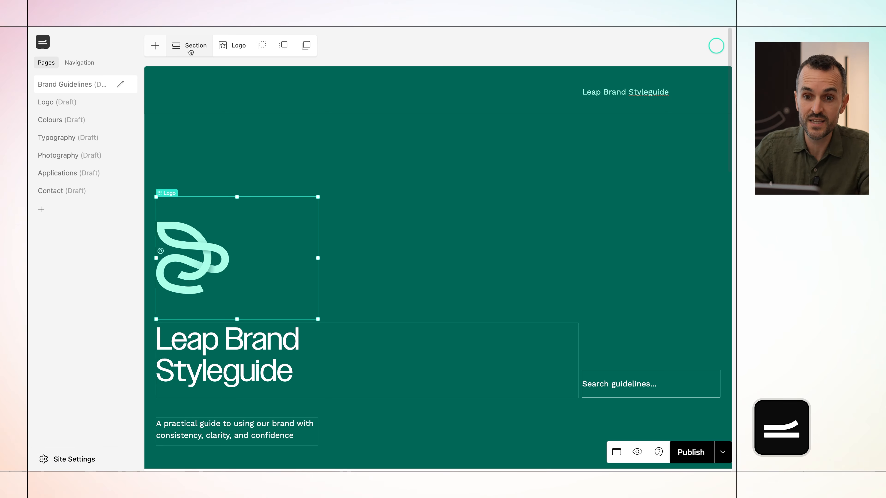
{"action": "left_click", "coordinate": [190, 52]}
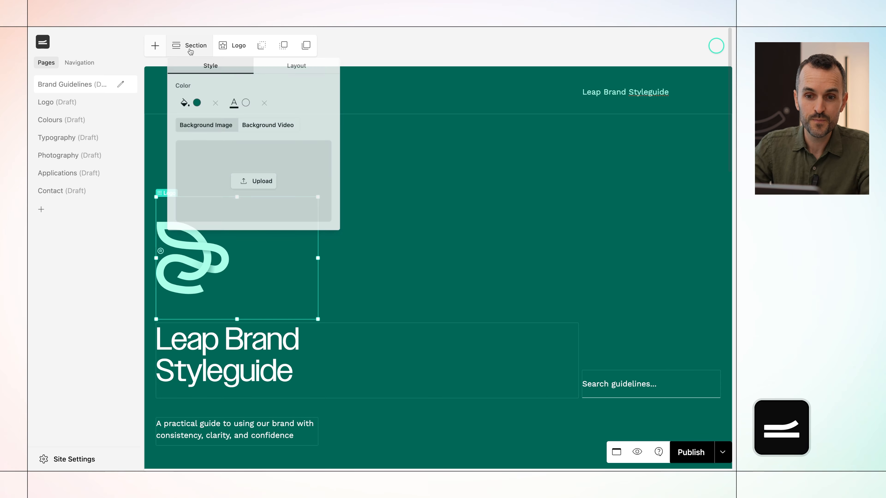
{"action": "left_click", "coordinate": [196, 103]}
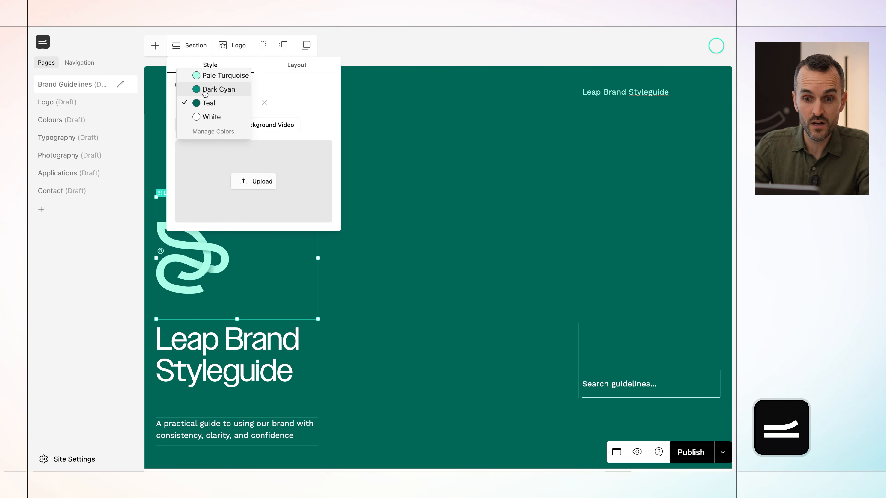
{"action": "left_click", "coordinate": [206, 90]}
{"action": "left_click", "coordinate": [198, 104]}
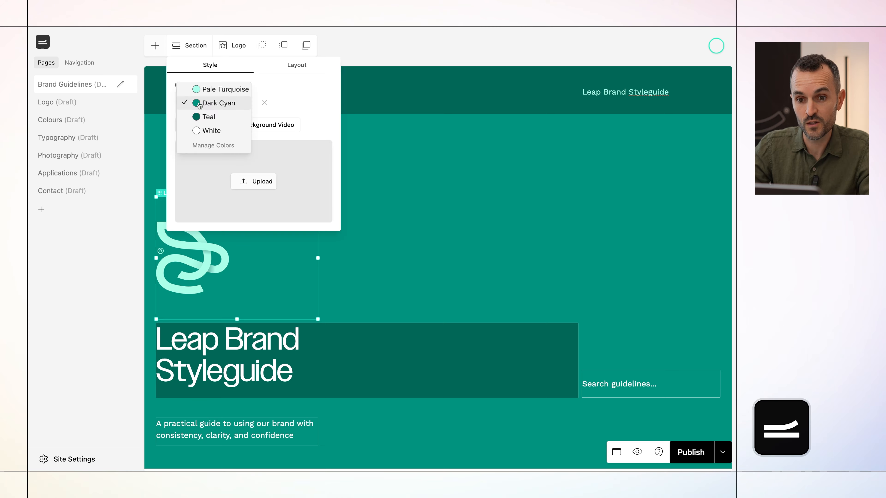
{"action": "left_click", "coordinate": [199, 117]}
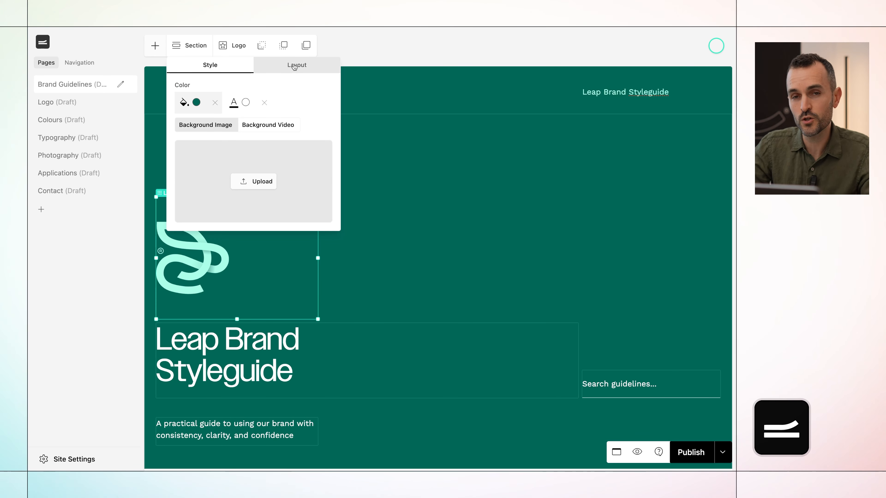
Step: Increase the cover section's top padding slightly in its layout
{"action": "left_click", "coordinate": [294, 66]}
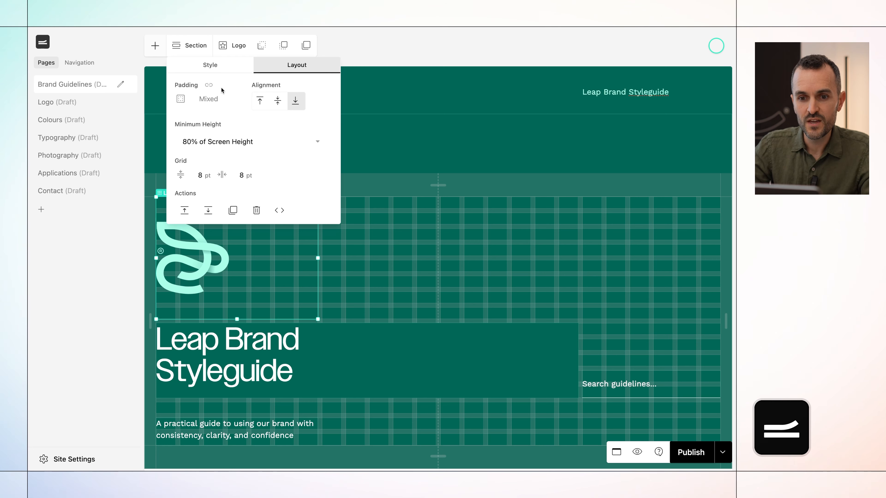
{"action": "left_click", "coordinate": [209, 85]}
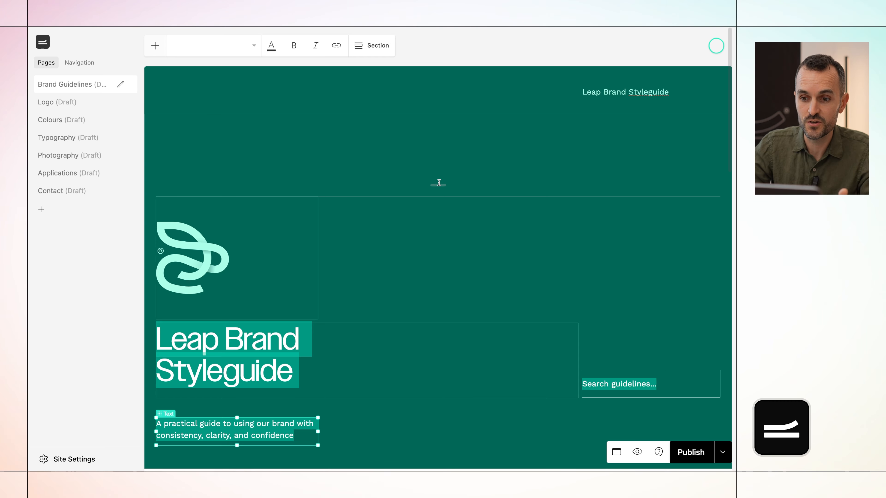
{"action": "mouse_move", "coordinate": [439, 186]}
{"action": "left_mouse_down"}
{"action": "mouse_move", "coordinate": [440, 219]}
{"action": "mouse_move", "coordinate": [439, 192]}
{"action": "left_mouse_up"}
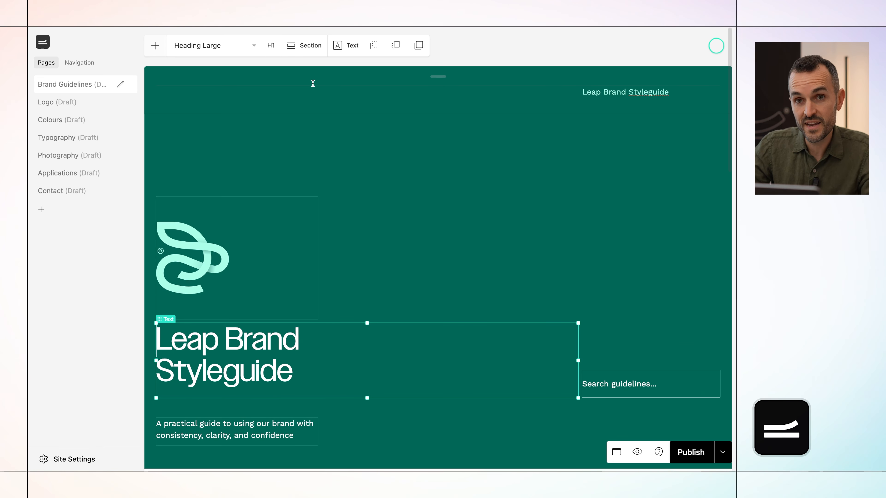
Step: Try middle and top vertical alignment for the cover section's content and set it back to bottom alignment
{"action": "left_click", "coordinate": [306, 54]}
{"action": "left_click", "coordinate": [384, 63]}
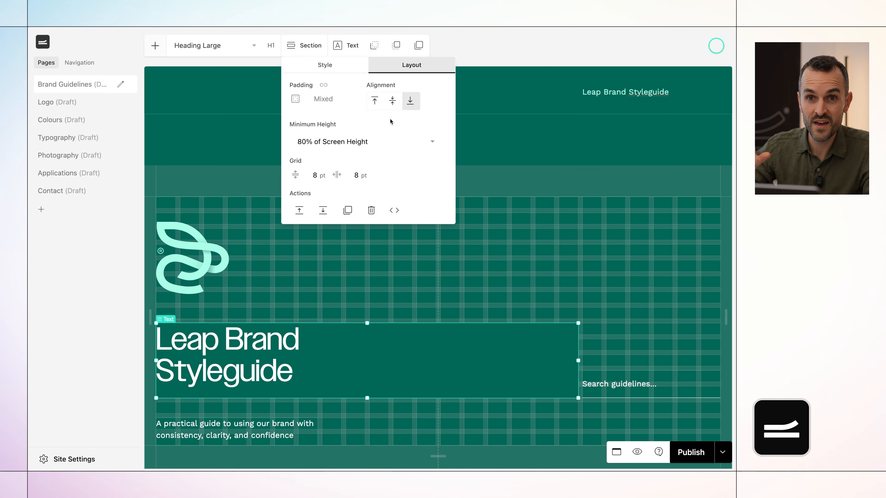
{"action": "left_click", "coordinate": [393, 102]}
{"action": "left_click", "coordinate": [375, 102]}
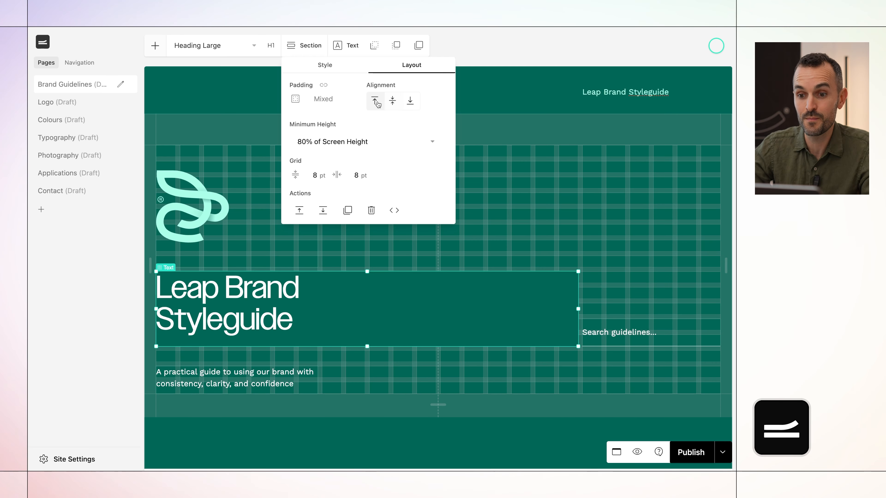
{"action": "left_click", "coordinate": [393, 102]}
{"action": "left_click", "coordinate": [410, 104]}
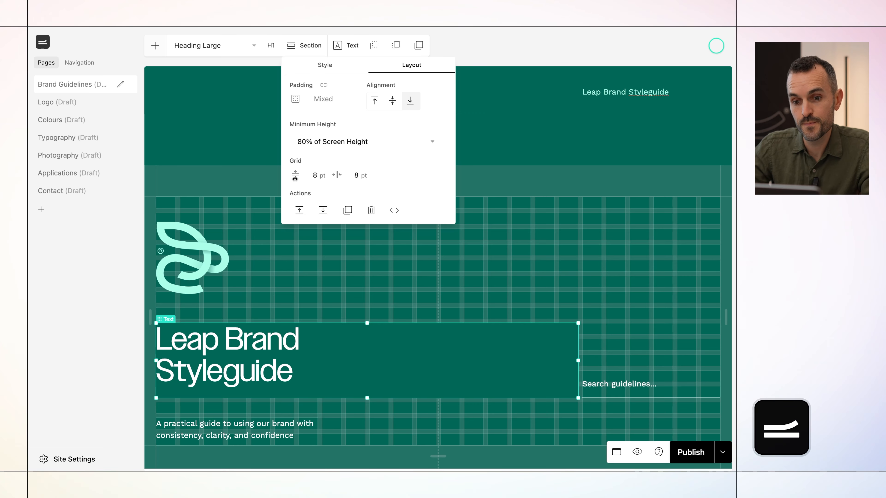
{"action": "left_click", "coordinate": [239, 223]}
Step: Set the row and column gaps of the image grid section below the cover to 0 pt
{"action": "scroll", "coordinate": [257, 286], "scroll_direction": "down", "scroll_amount": 10}
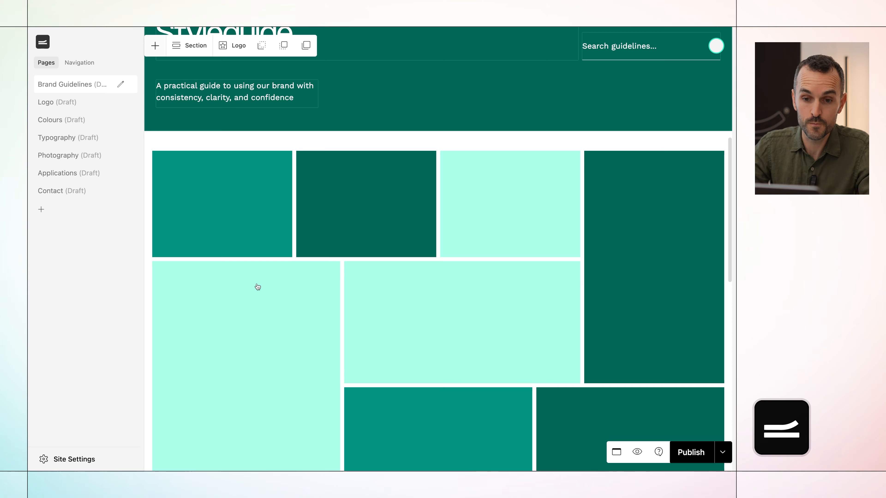
{"action": "left_click", "coordinate": [240, 218]}
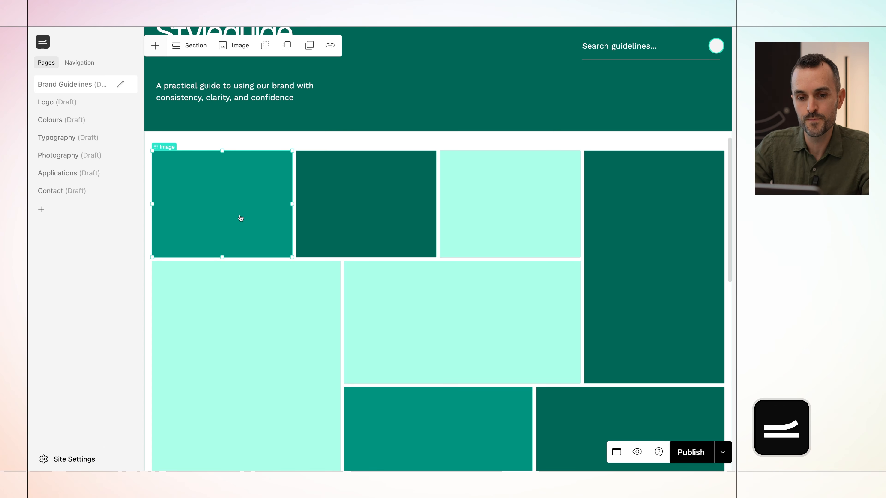
{"action": "left_click", "coordinate": [191, 53]}
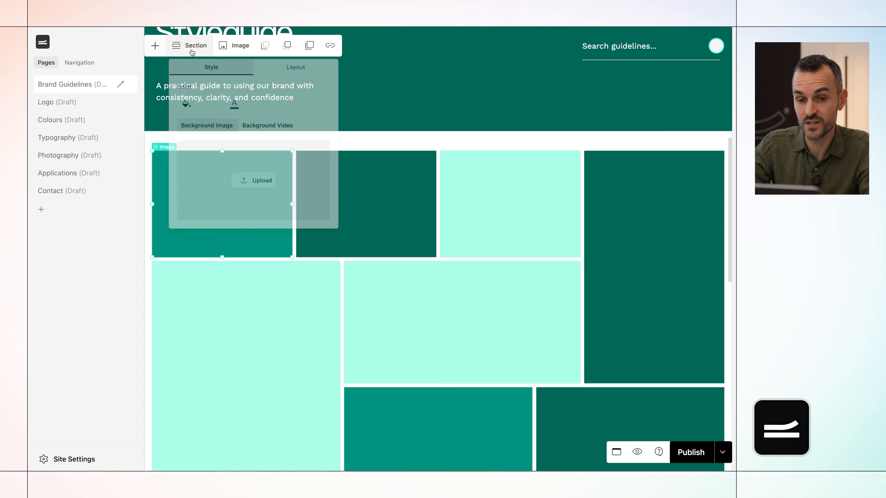
{"action": "left_click", "coordinate": [283, 67]}
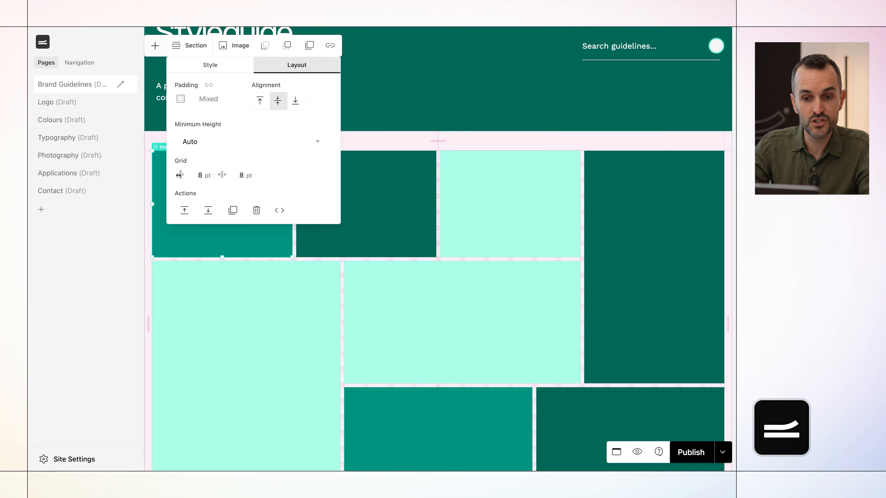
{"action": "left_click_drag", "start_coordinate": [179, 175], "coordinate": [160, 178]}
{"action": "left_click", "coordinate": [199, 175]}
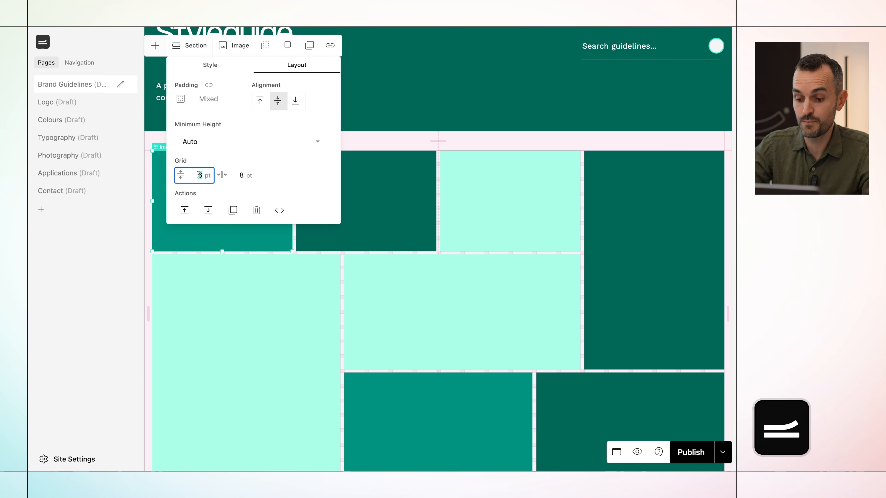
{"action": "type", "text": "0"}
{"action": "key", "text": "Tab"}
{"action": "type", "text": "0"}
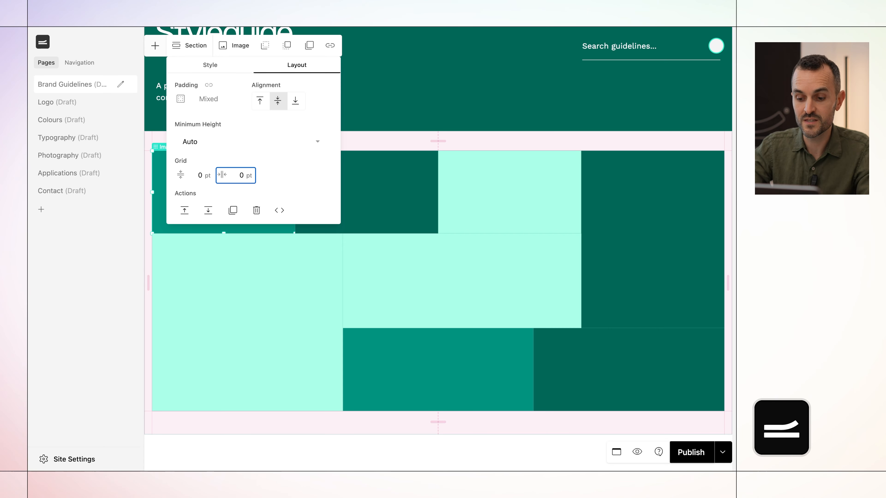
Step: Increase the image grid section's column gap to 16 pt
{"action": "key", "text": "Up"}
{"action": "key", "text": "Up"}
{"action": "key", "text": "Up"}
{"action": "key", "text": "Up"}
{"action": "key", "text": "Up"}
{"action": "key", "text": "Up"}
{"action": "key", "text": "Up"}
{"action": "key", "text": "Up"}
{"action": "key", "text": "Up"}
{"action": "key", "text": "Up"}
{"action": "key", "text": "Up"}
{"action": "key", "text": "Up"}
{"action": "key", "text": "Up"}
{"action": "key", "text": "Up"}
{"action": "key", "text": "Up"}
{"action": "key", "text": "Up"}
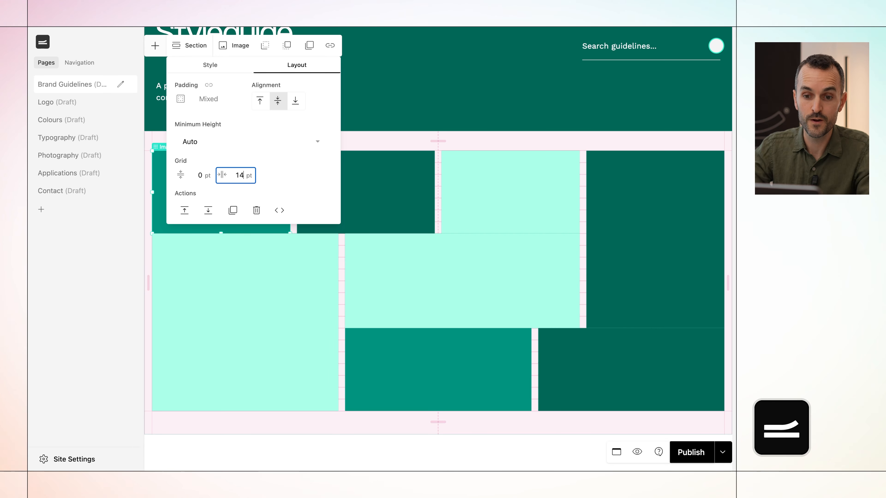
Step: Increase the image grid section's row gap to 12 pt
{"action": "key", "text": "shift+Tab"}
{"action": "key", "text": "Up"}
{"action": "key", "text": "Up"}
{"action": "key", "text": "Up"}
{"action": "key", "text": "Up"}
{"action": "key", "text": "Up"}
{"action": "key", "text": "Up"}
{"action": "key", "text": "Up"}
{"action": "key", "text": "Up"}
{"action": "key", "text": "Up"}
{"action": "key", "text": "Up"}
{"action": "key", "text": "Up"}
{"action": "key", "text": "Up"}
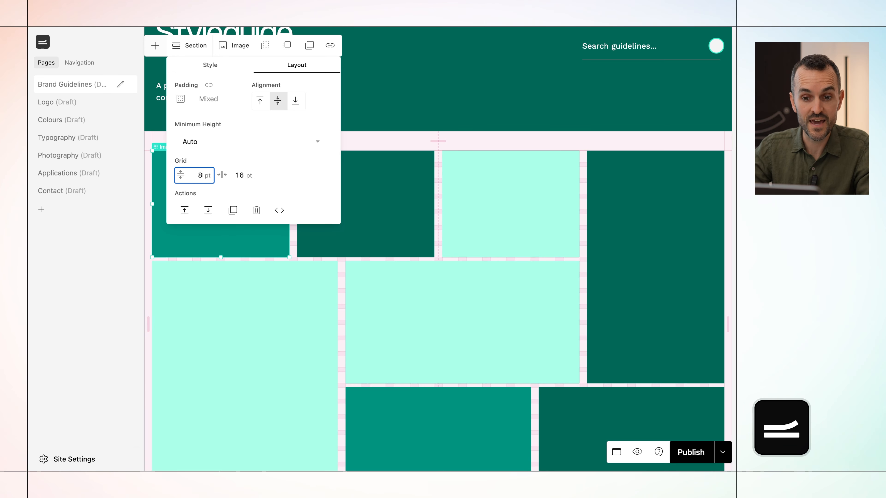
{"action": "key", "text": "shift+Tab"}
{"action": "key", "text": "Tab"}
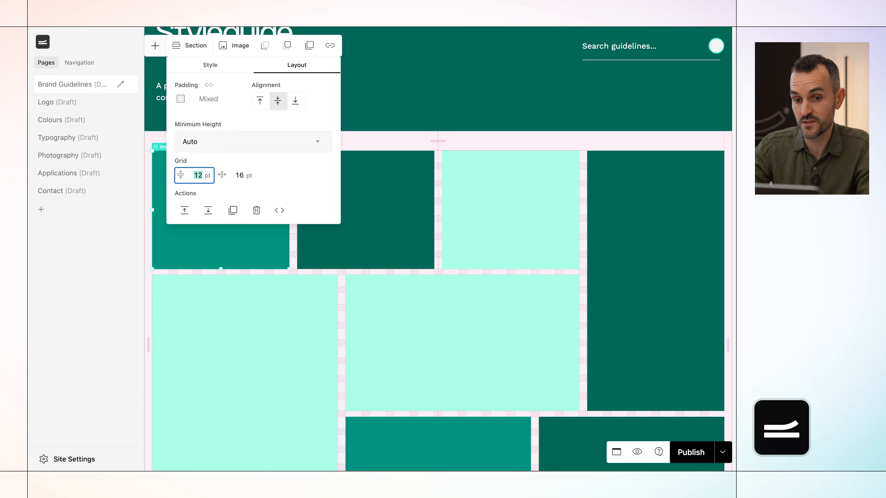
Step: Reduce the image grid section's column gap to 12 pt and close the layout settings
{"action": "key", "text": "Tab"}
{"action": "key", "text": "Down"}
{"action": "key", "text": "Down"}
{"action": "key", "text": "Down"}
{"action": "key", "text": "Down"}
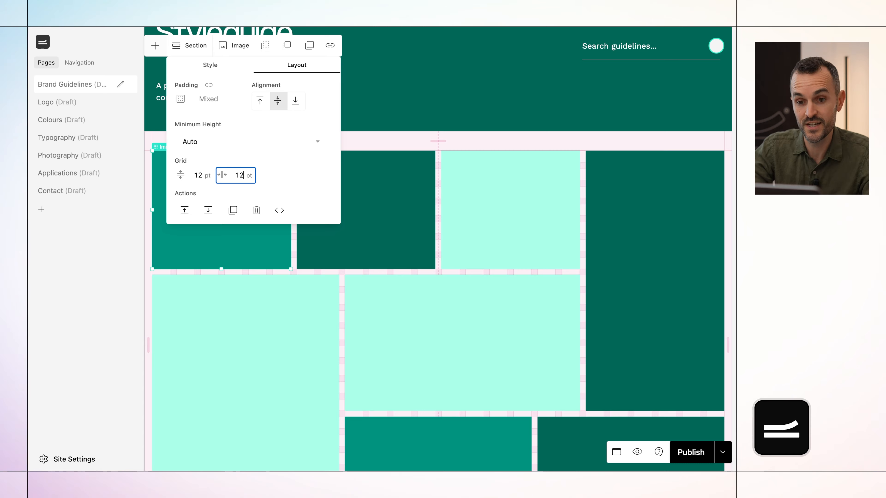
{"action": "left_click", "coordinate": [450, 218]}
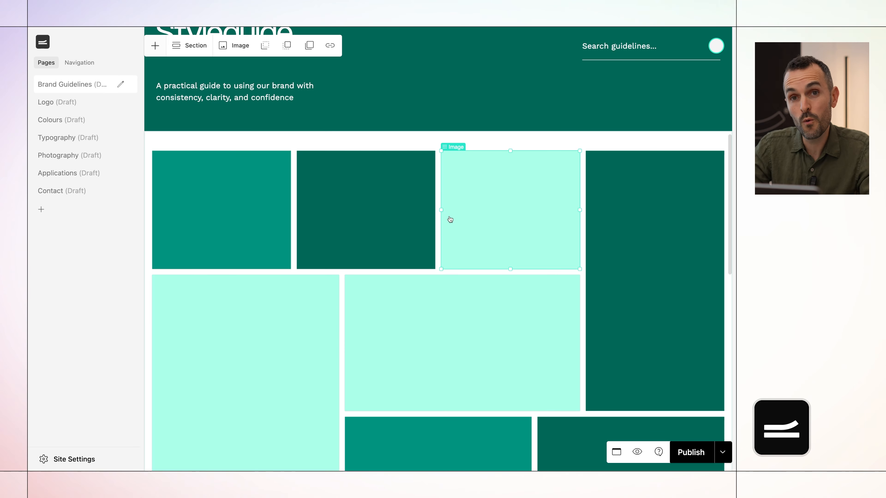
Step: Switch the preview size to Small (420px) and review the cover and image grid at mobile width
{"action": "scroll", "coordinate": [450, 219], "scroll_direction": "up", "scroll_amount": 10}
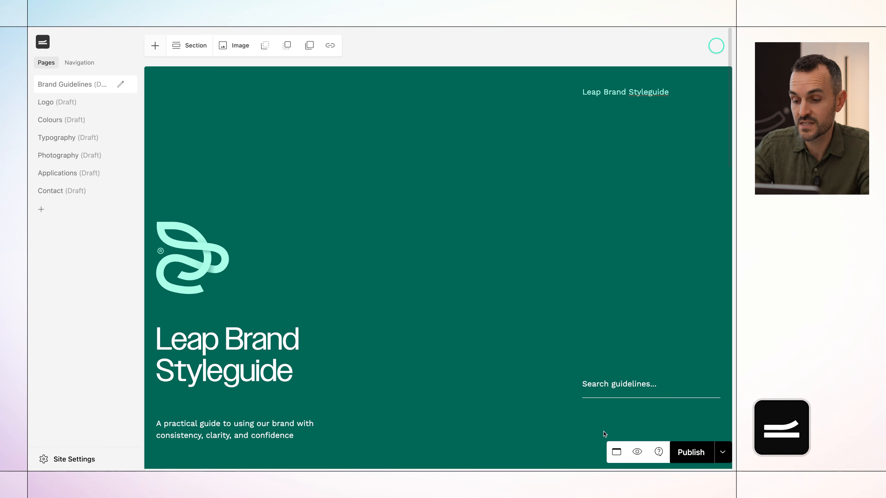
{"action": "left_click", "coordinate": [615, 454]}
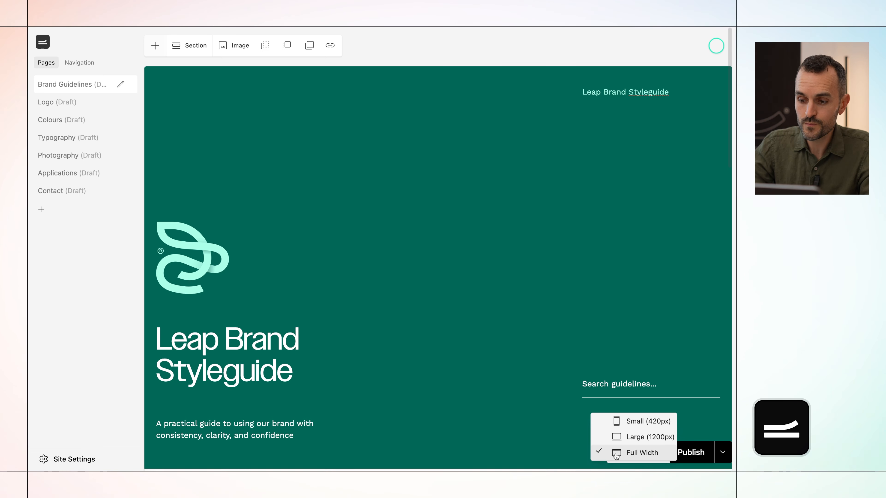
{"action": "left_click", "coordinate": [626, 423]}
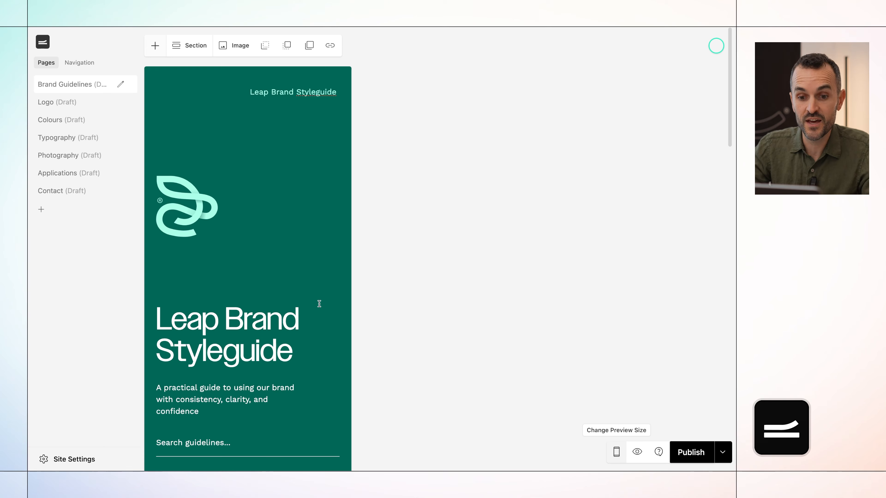
{"action": "left_click", "coordinate": [193, 203]}
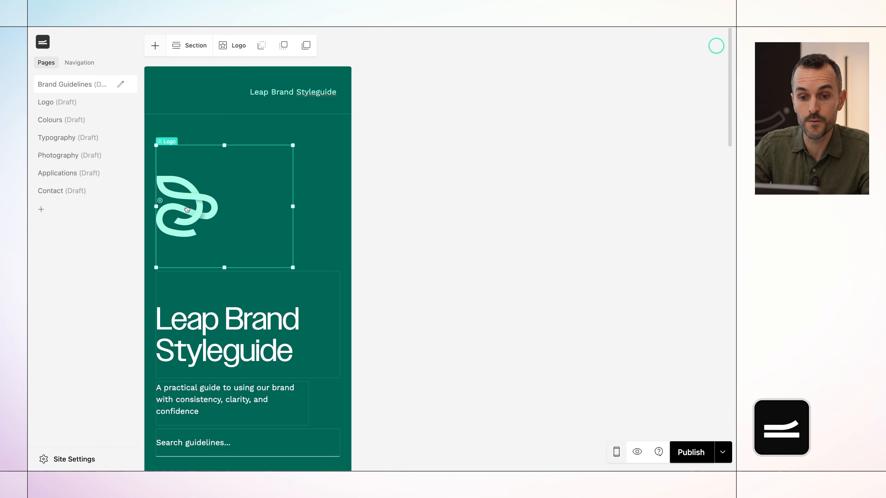
{"action": "mouse_move", "coordinate": [199, 209]}
{"action": "left_mouse_down"}
{"action": "mouse_move", "coordinate": [230, 208]}
{"action": "mouse_move", "coordinate": [198, 207]}
{"action": "left_mouse_up"}
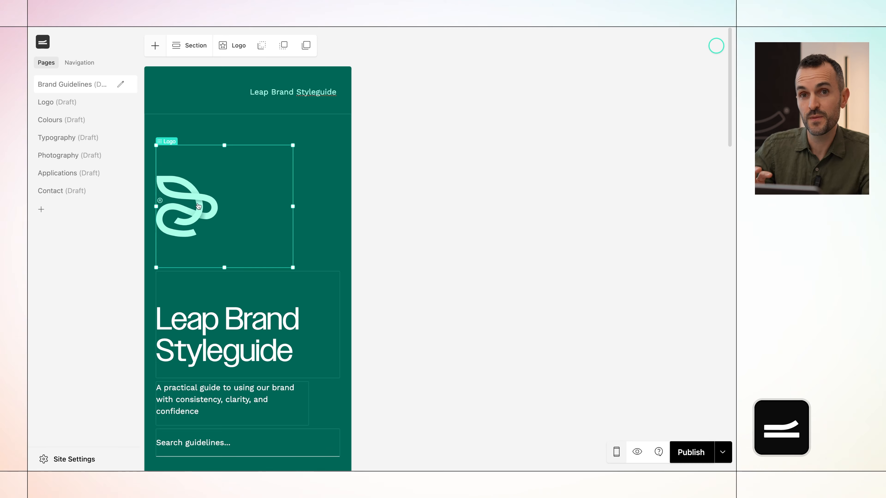
{"action": "scroll", "coordinate": [210, 279], "scroll_direction": "down", "scroll_amount": 3}
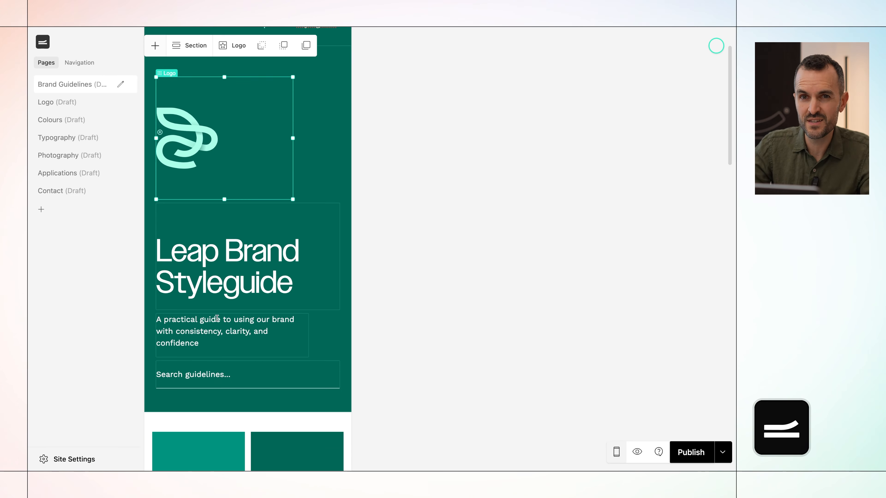
{"action": "scroll", "coordinate": [217, 318], "scroll_direction": "down", "scroll_amount": 5}
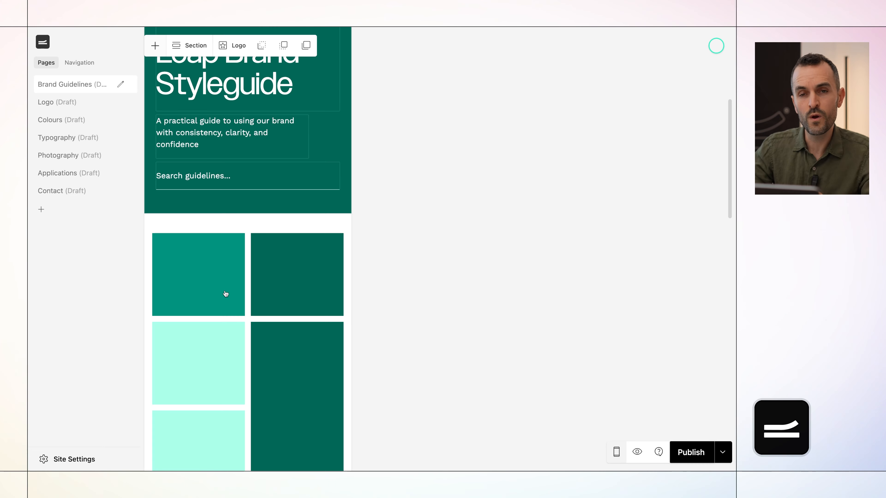
{"action": "scroll", "coordinate": [227, 331], "scroll_direction": "down", "scroll_amount": 7}
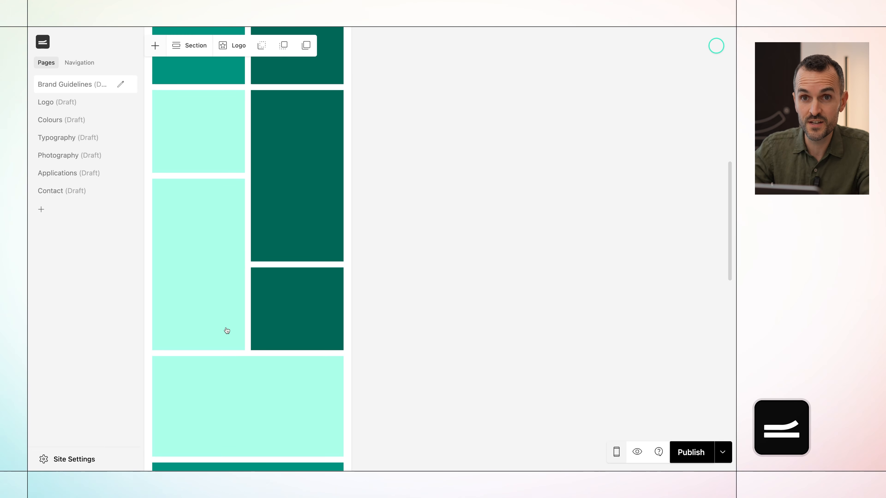
{"action": "scroll", "coordinate": [237, 284], "scroll_direction": "up", "scroll_amount": 12}
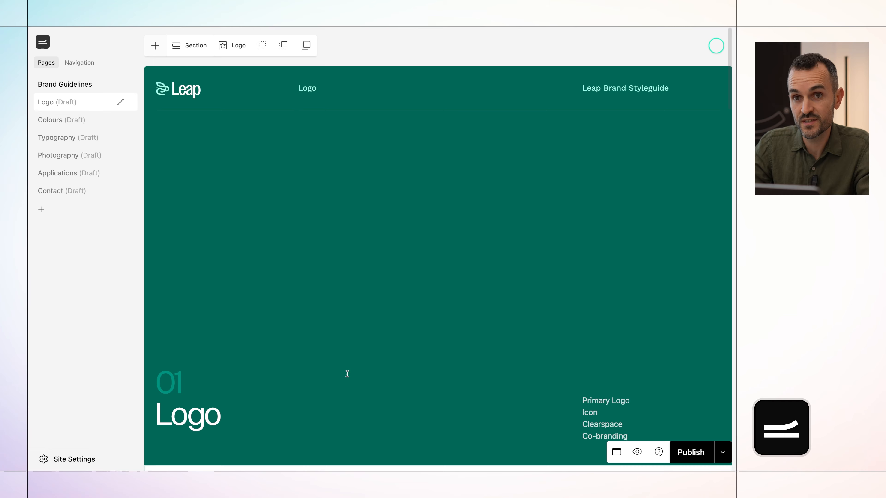
Step: Look over the Logo page's sections and open the settings of the large logo block under Primary Logo
{"action": "scroll", "coordinate": [347, 373], "scroll_direction": "down", "scroll_amount": 12}
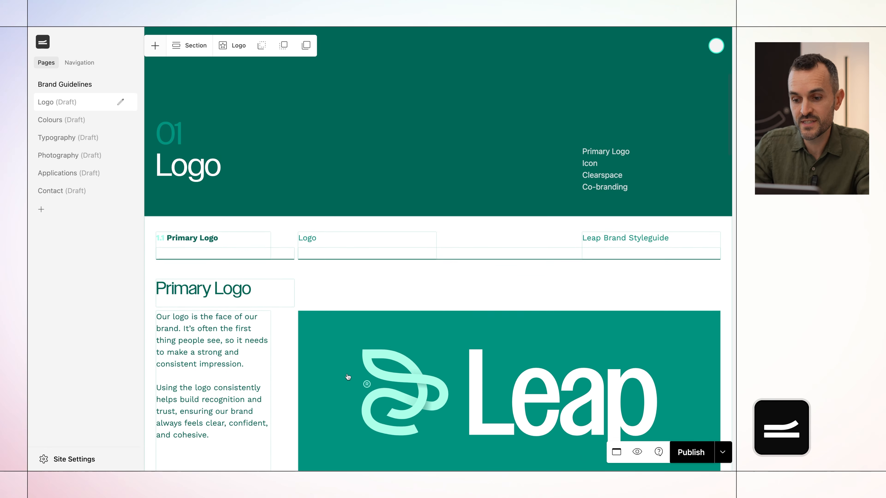
{"action": "scroll", "coordinate": [348, 377], "scroll_direction": "down", "scroll_amount": 5}
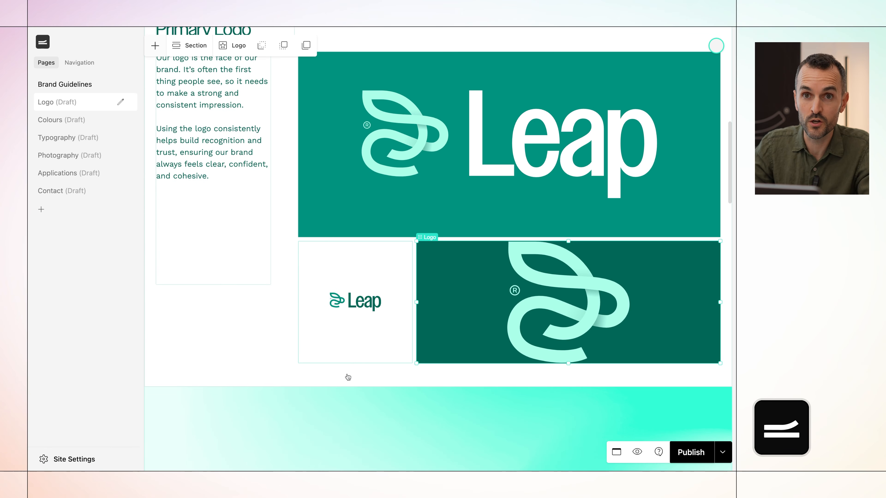
{"action": "scroll", "coordinate": [348, 377], "scroll_direction": "down", "scroll_amount": 15}
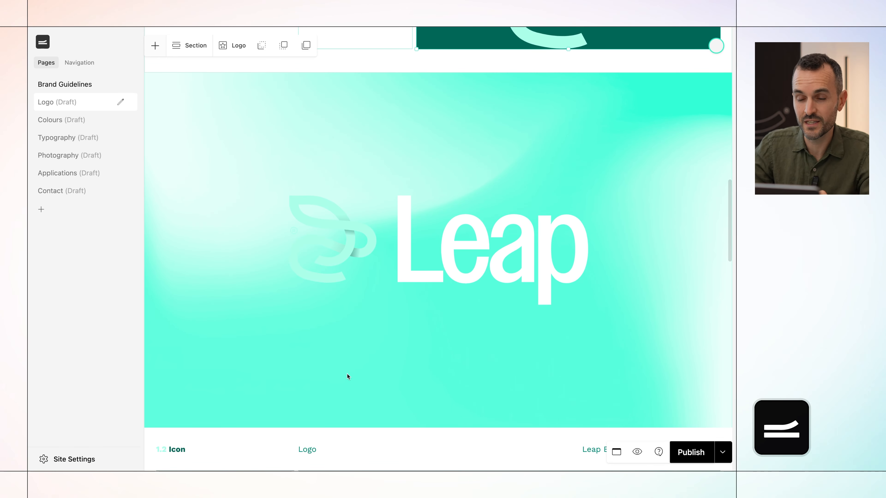
{"action": "scroll", "coordinate": [348, 377], "scroll_direction": "down", "scroll_amount": 12}
{"action": "scroll", "coordinate": [348, 363], "scroll_direction": "up", "scroll_amount": 20}
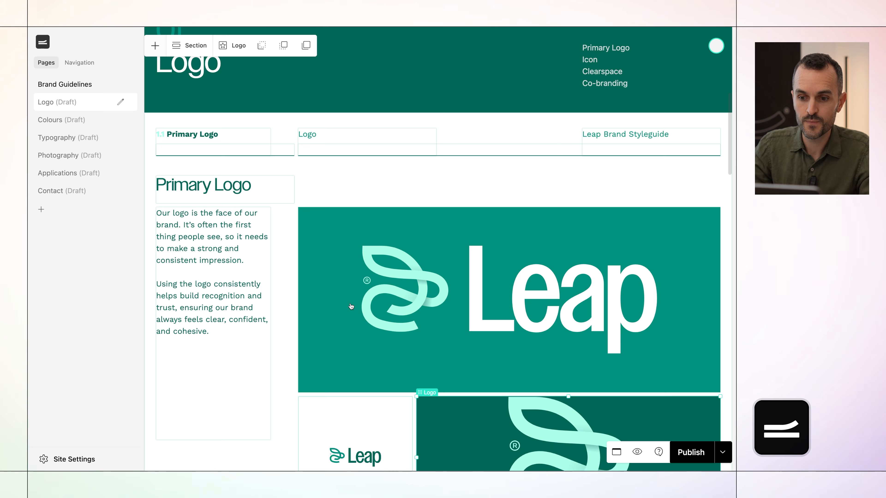
{"action": "scroll", "coordinate": [349, 328], "scroll_direction": "down", "scroll_amount": 3}
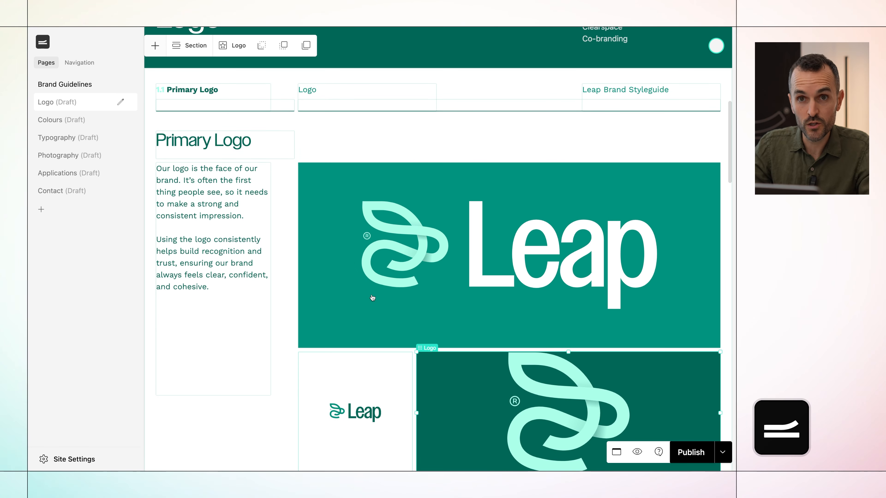
{"action": "left_click", "coordinate": [400, 257]}
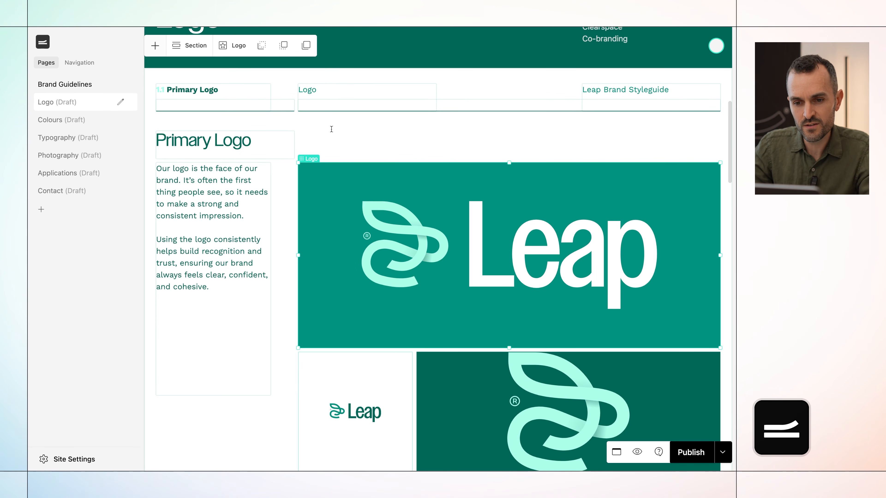
{"action": "left_click", "coordinate": [237, 51]}
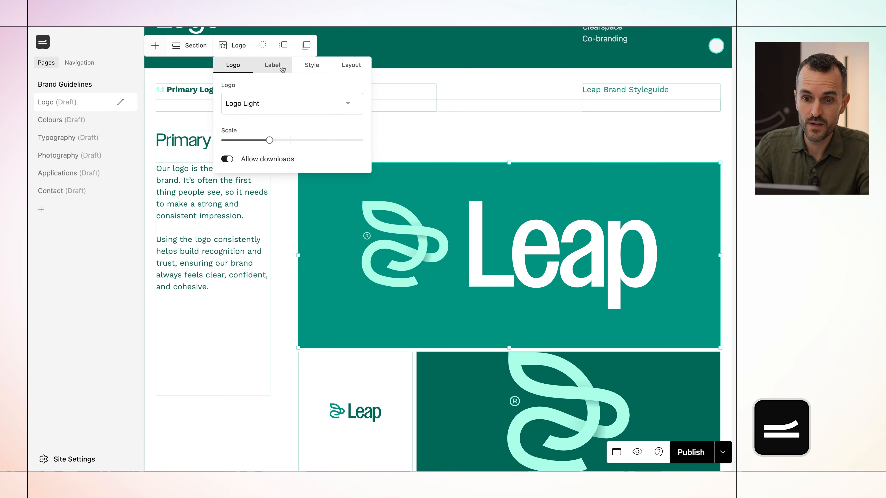
Step: Try Icon Light in the large primary logo block and switch it back to Logo Light
{"action": "left_click", "coordinate": [267, 103]}
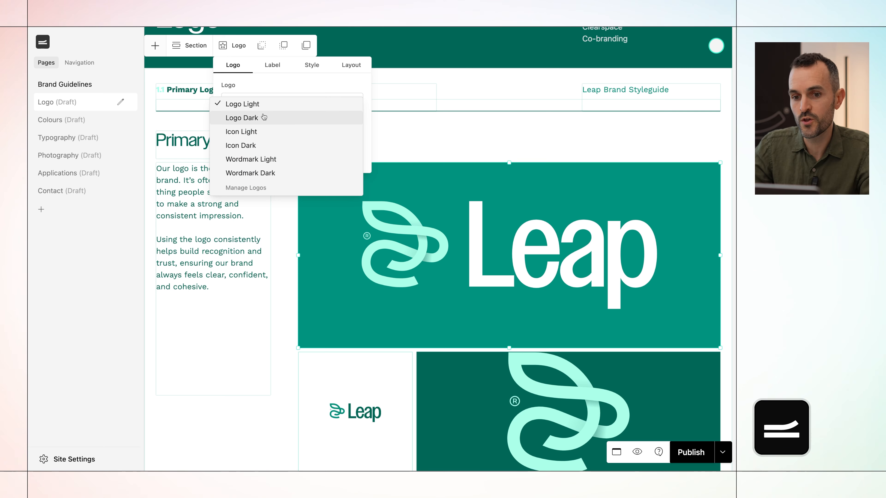
{"action": "left_click", "coordinate": [264, 139]}
{"action": "left_click", "coordinate": [268, 105]}
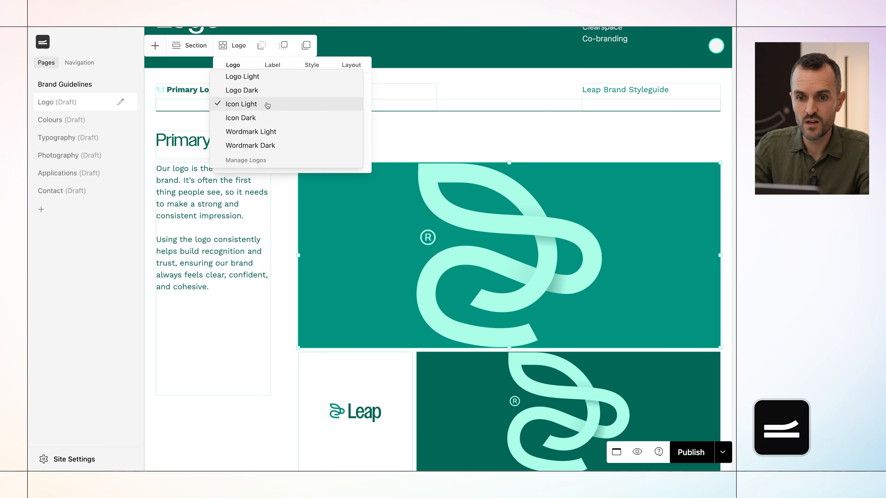
{"action": "left_click", "coordinate": [264, 80]}
Step: Set the large primary logo block's background color to Teal, check its layout options and close the settings
{"action": "left_click", "coordinate": [311, 65]}
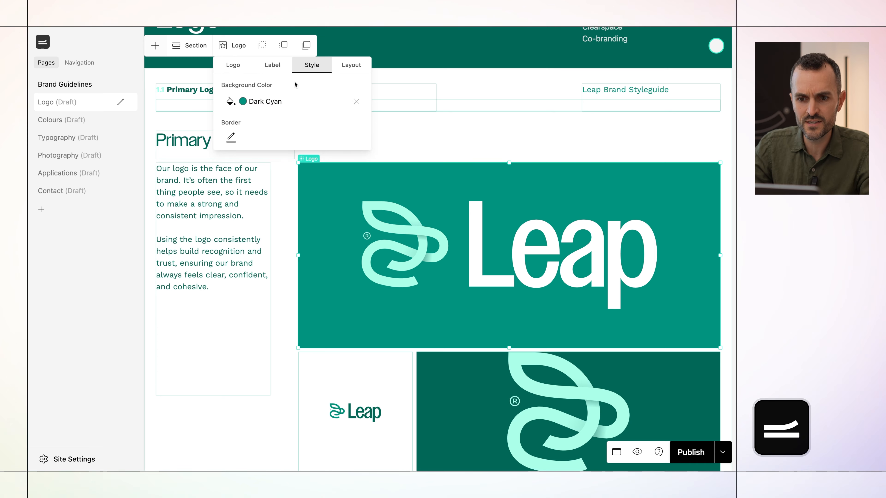
{"action": "left_click", "coordinate": [276, 103]}
{"action": "left_click", "coordinate": [268, 117]}
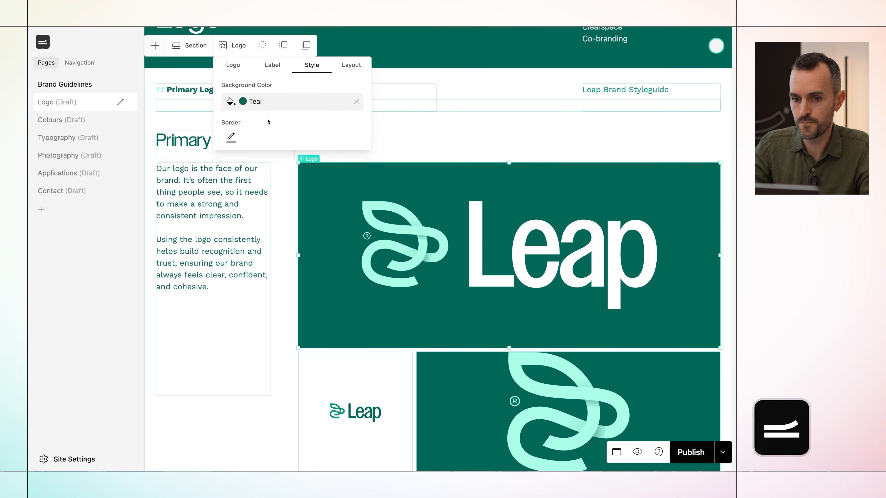
{"action": "left_click", "coordinate": [351, 65]}
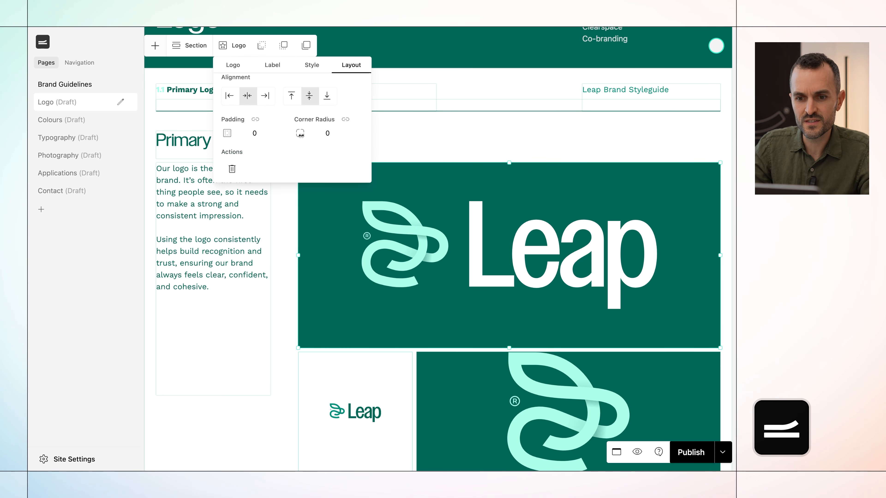
{"action": "left_click_drag", "start_coordinate": [300, 135], "coordinate": [354, 141]}
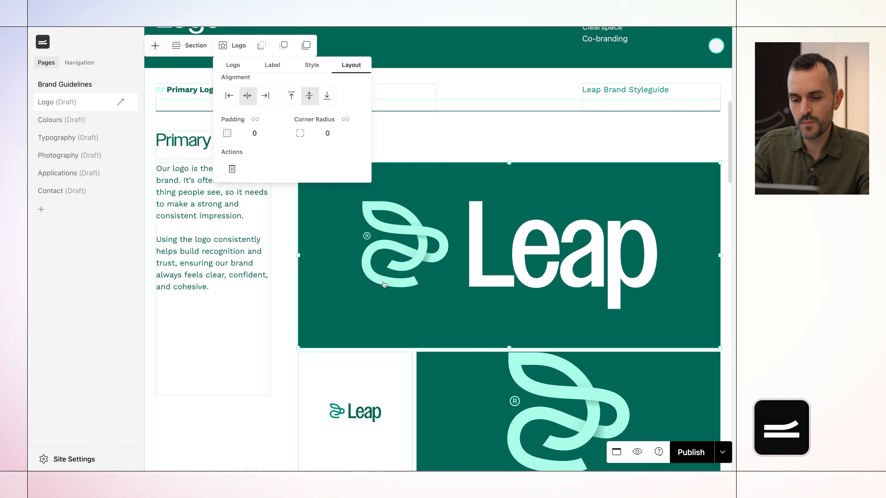
{"action": "left_click", "coordinate": [382, 309]}
Step: Narrow the dark icon block below the primary logo and widen the white logo block to fill the freed space
{"action": "scroll", "coordinate": [383, 343], "scroll_direction": "down", "scroll_amount": 2}
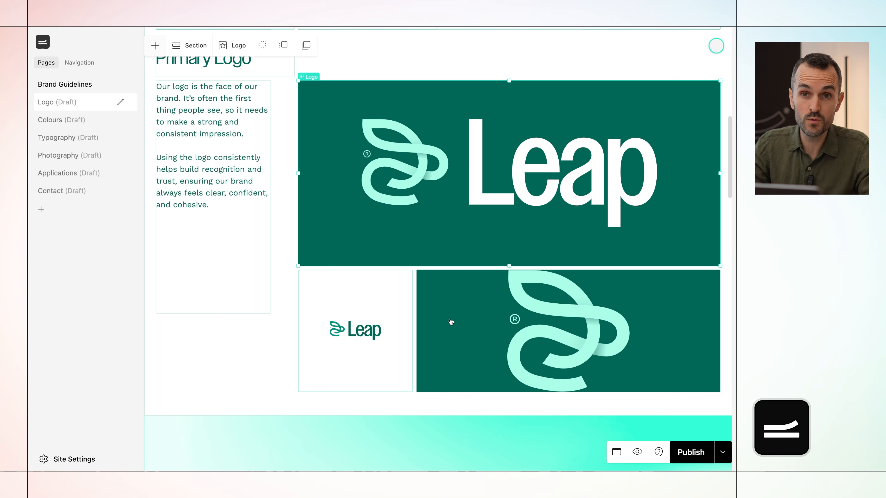
{"action": "left_click", "coordinate": [439, 327]}
{"action": "left_click_drag", "start_coordinate": [416, 331], "coordinate": [589, 328]}
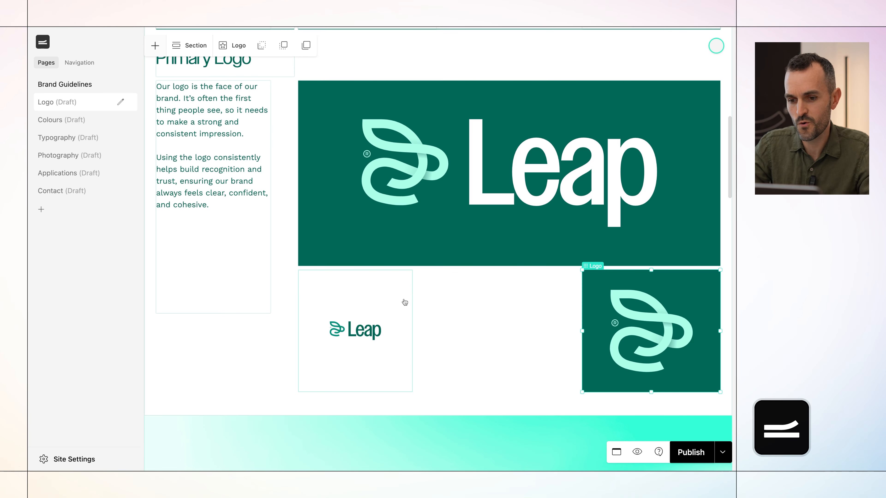
{"action": "left_click", "coordinate": [394, 311]}
{"action": "left_click_drag", "start_coordinate": [412, 331], "coordinate": [579, 324]}
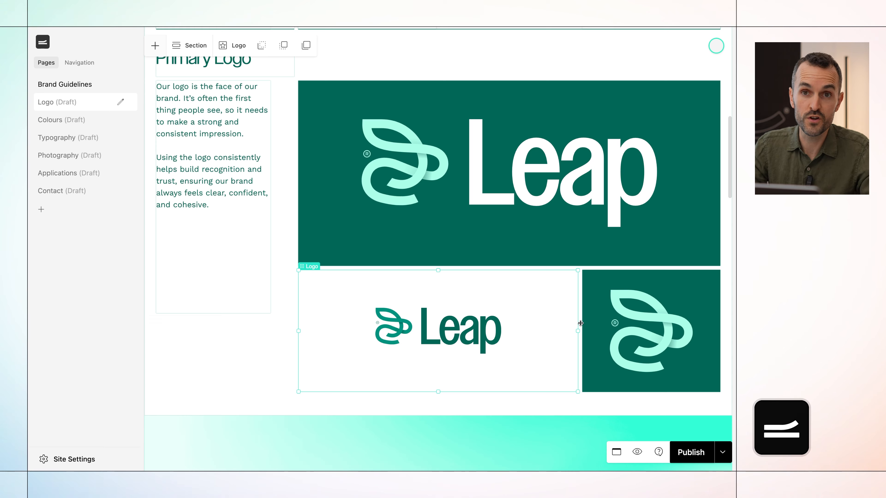
Step: Open the settings of the logo in the gradient section and examine the site's managed logos
{"action": "scroll", "coordinate": [543, 349], "scroll_direction": "down", "scroll_amount": 6}
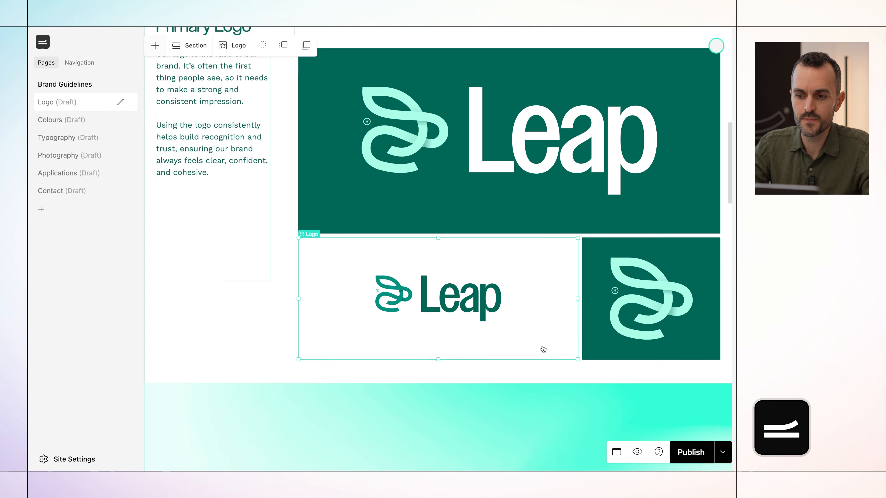
{"action": "scroll", "coordinate": [542, 349], "scroll_direction": "down", "scroll_amount": 5}
{"action": "left_click", "coordinate": [507, 289]}
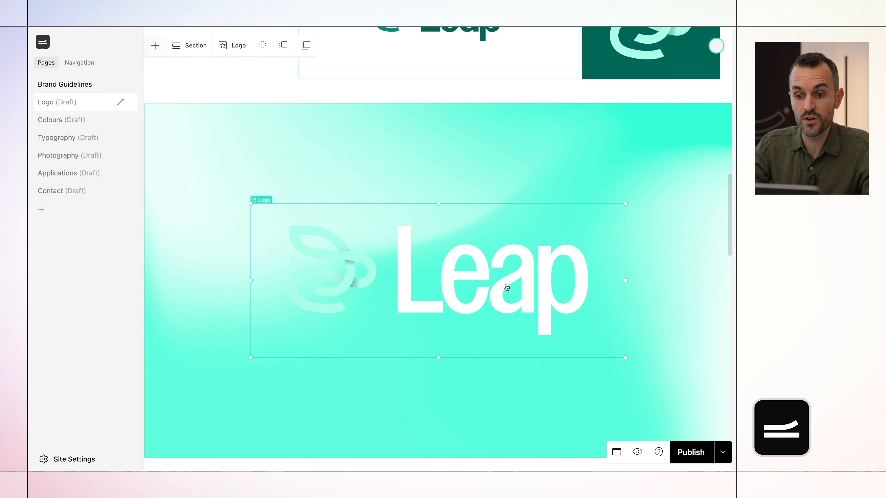
{"action": "left_click", "coordinate": [234, 45]}
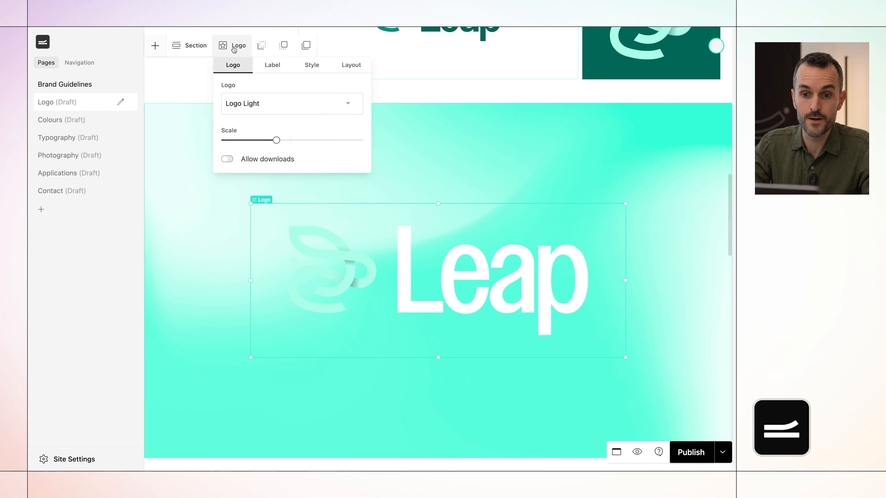
{"action": "left_click", "coordinate": [255, 107]}
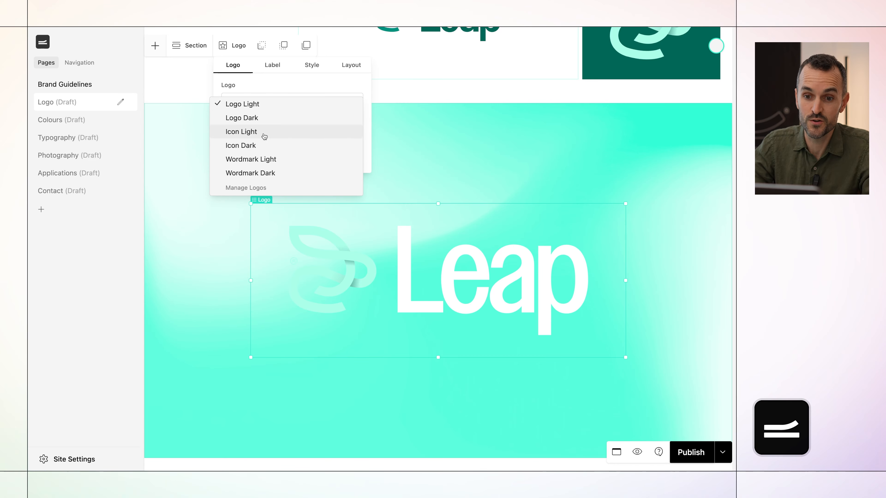
{"action": "left_click", "coordinate": [260, 187]}
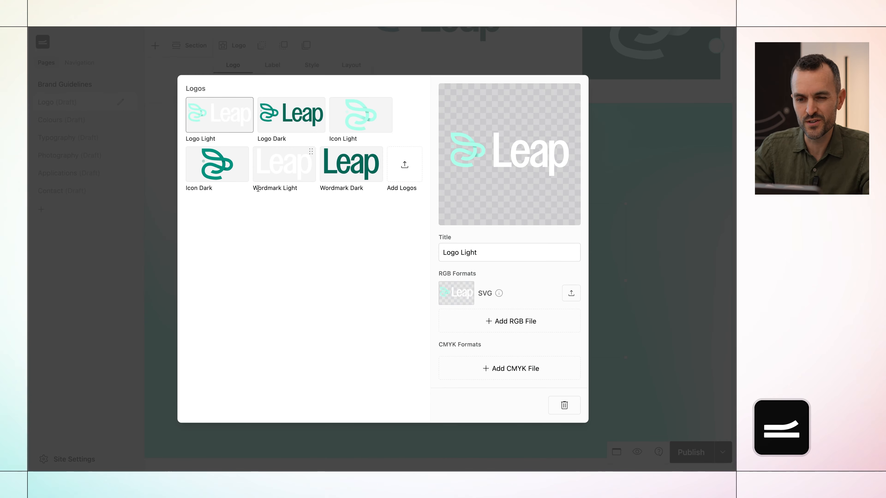
{"action": "left_click", "coordinate": [619, 176]}
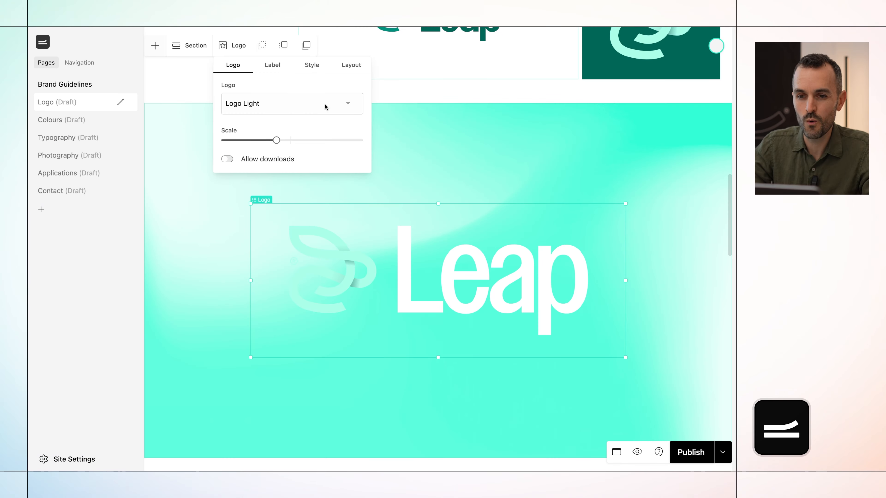
Step: Change the gradient section's logo to Logo Dark and publish the Logo page
{"action": "left_click", "coordinate": [299, 104]}
{"action": "left_click", "coordinate": [287, 118]}
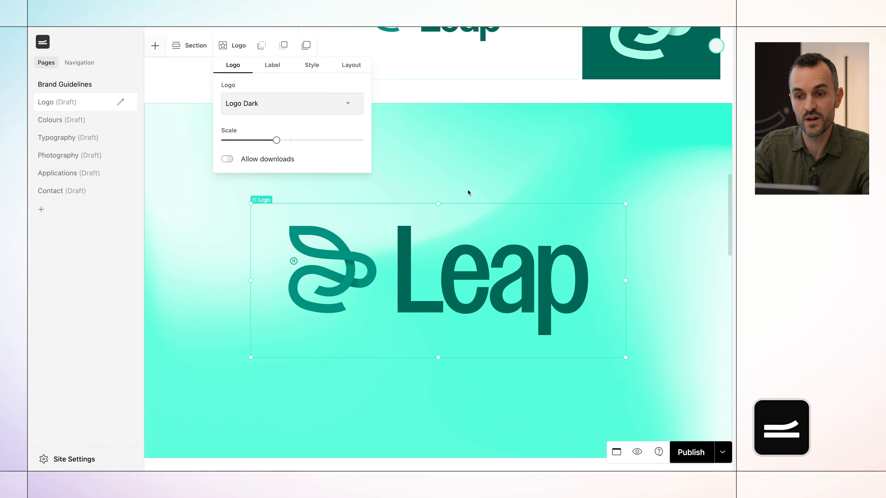
{"action": "left_click", "coordinate": [483, 174]}
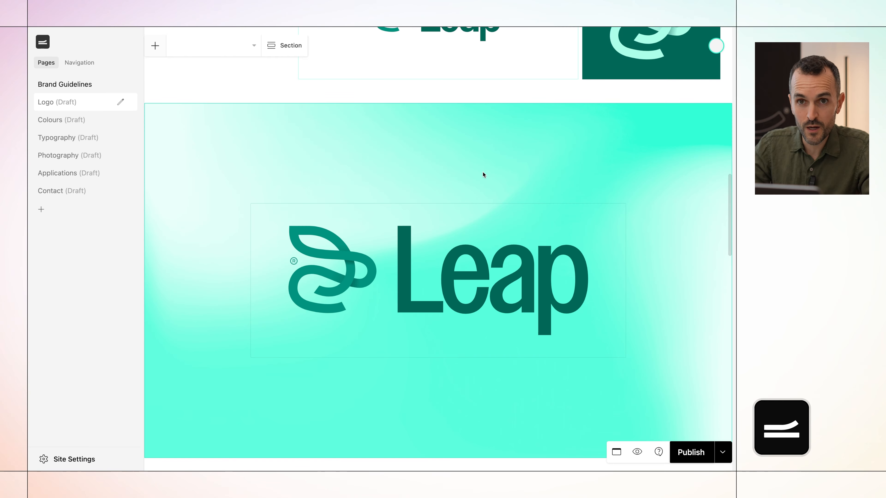
{"action": "left_click", "coordinate": [691, 453]}
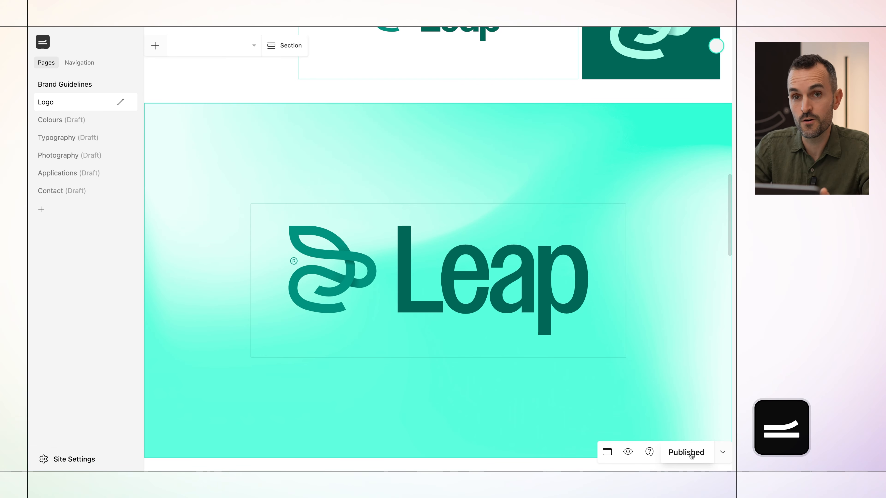
Step: View the published Logo page, inspect the large primary logo's properties and download options, and return to the editor
{"action": "left_click", "coordinate": [627, 452]}
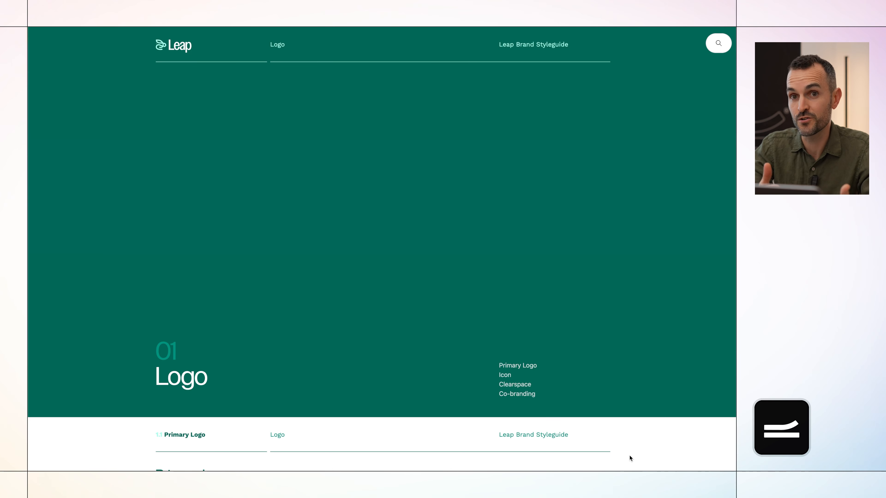
{"action": "scroll", "coordinate": [629, 440], "scroll_direction": "down", "scroll_amount": 5}
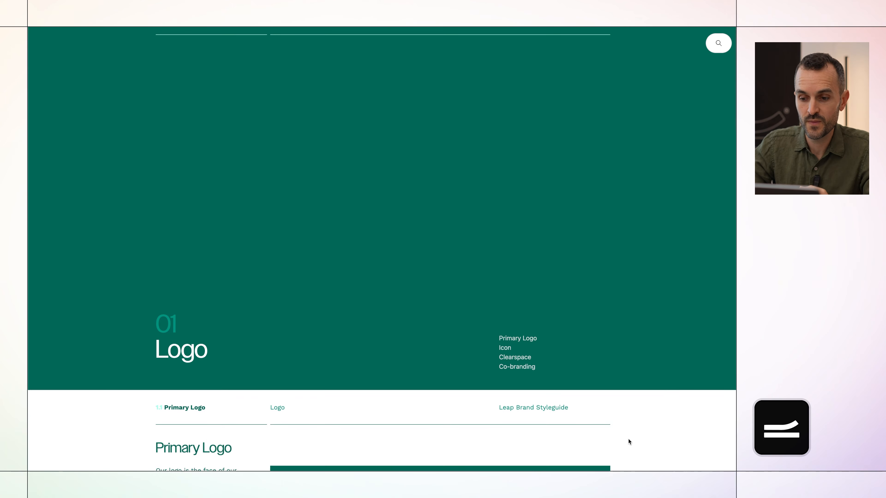
{"action": "scroll", "coordinate": [628, 440], "scroll_direction": "down", "scroll_amount": 4}
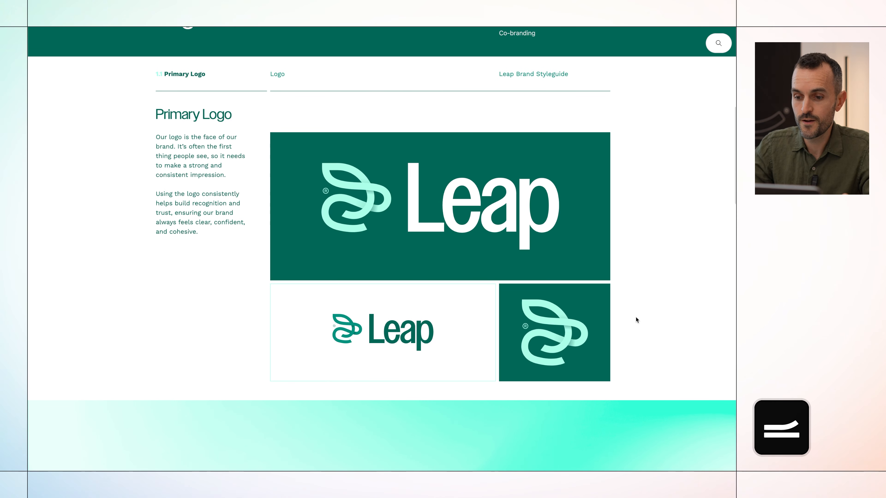
{"action": "mouse_move", "coordinate": [549, 198]}
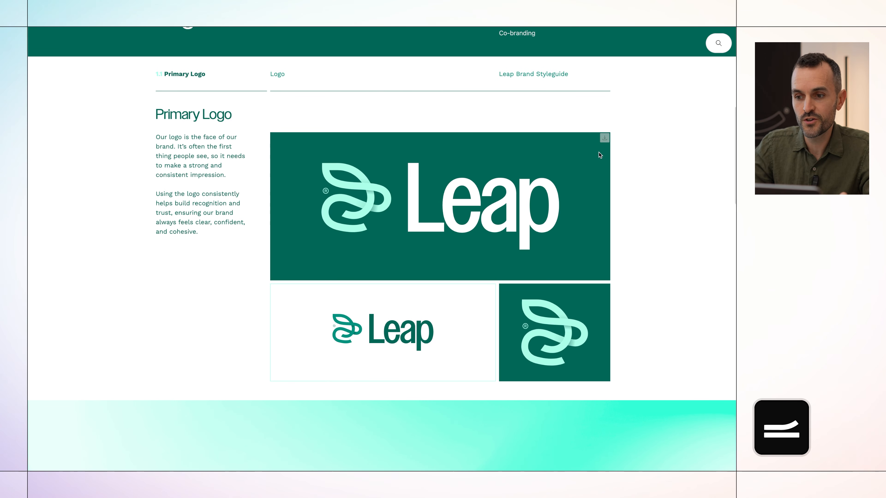
{"action": "left_click", "coordinate": [604, 139]}
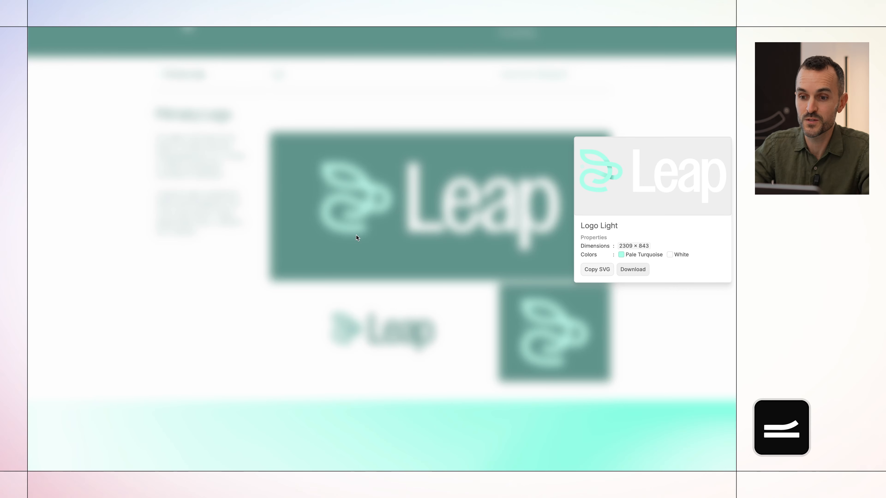
{"action": "left_click", "coordinate": [276, 313]}
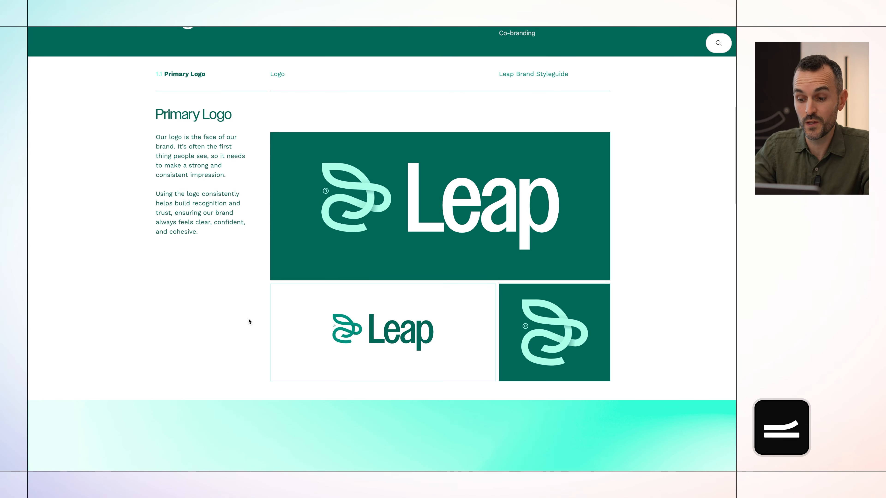
{"action": "key", "text": "ctrl+Tab"}
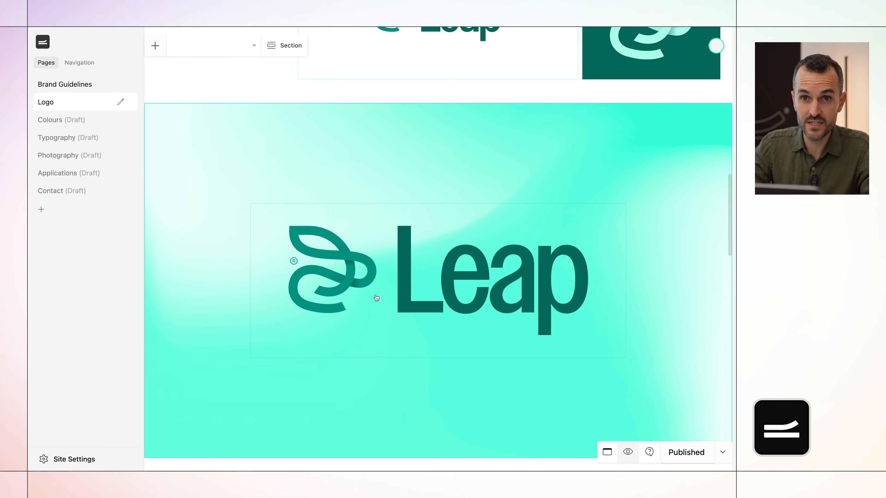
Step: Change the logo in the large pale turquoise block of the Icon section to Icon Dark
{"action": "scroll", "coordinate": [376, 298], "scroll_direction": "down", "scroll_amount": 12}
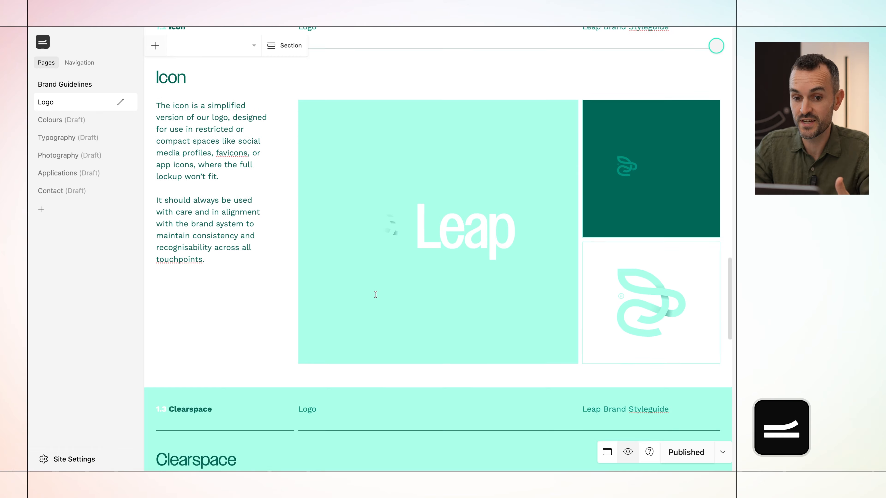
{"action": "scroll", "coordinate": [375, 296], "scroll_direction": "down", "scroll_amount": 2}
{"action": "scroll", "coordinate": [385, 241], "scroll_direction": "up", "scroll_amount": 3}
{"action": "left_click", "coordinate": [389, 172]}
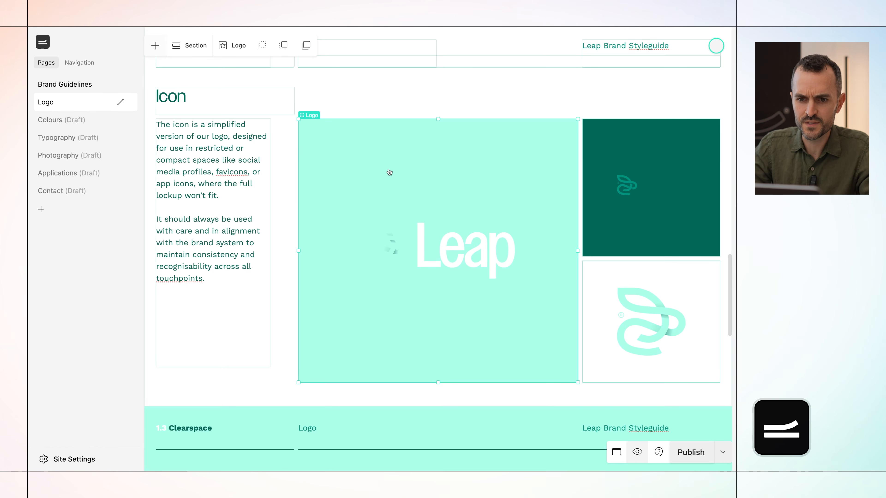
{"action": "left_click", "coordinate": [238, 46]}
{"action": "left_click", "coordinate": [249, 102]}
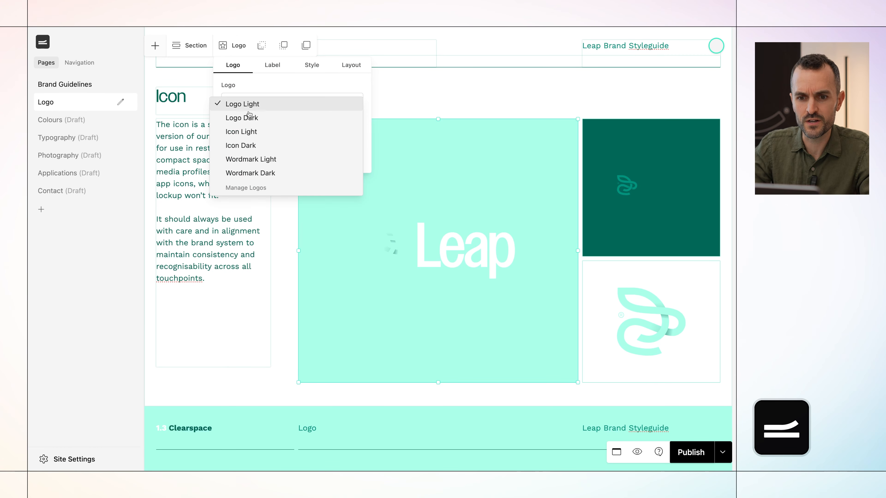
{"action": "left_click", "coordinate": [240, 145]}
{"action": "left_click", "coordinate": [196, 170]}
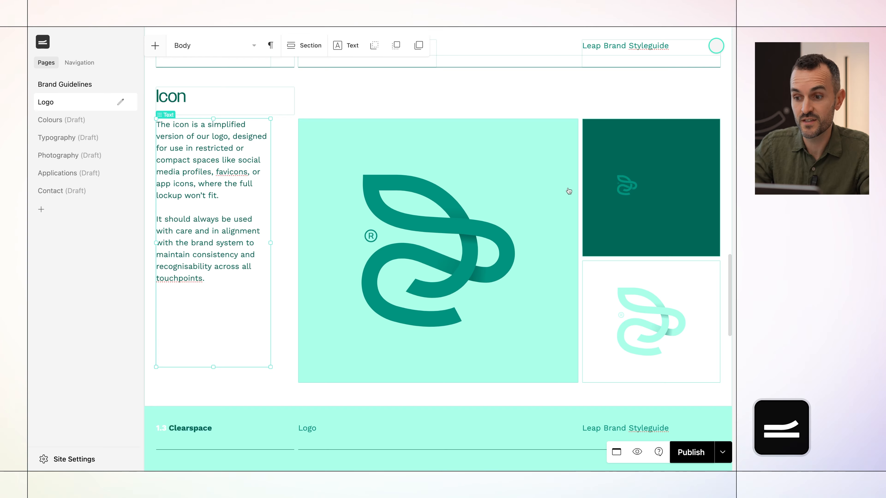
Step: Set the Clearspace section's diagram to use the Logo Dark version
{"action": "left_click", "coordinate": [630, 194]}
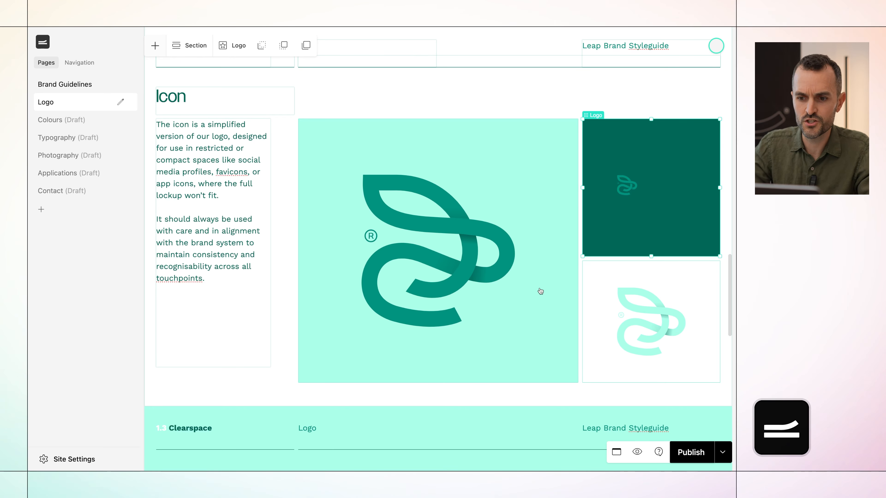
{"action": "scroll", "coordinate": [539, 291], "scroll_direction": "down", "scroll_amount": 8}
{"action": "scroll", "coordinate": [540, 292], "scroll_direction": "down", "scroll_amount": 3}
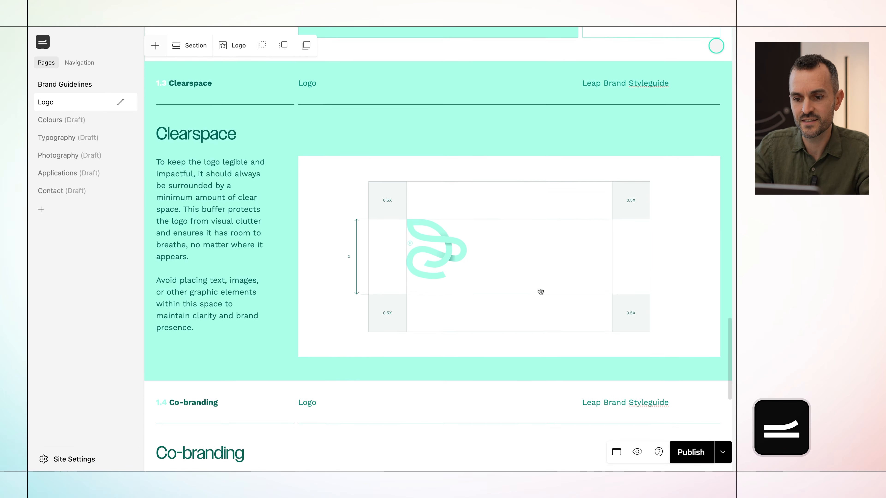
{"action": "left_click", "coordinate": [524, 276]}
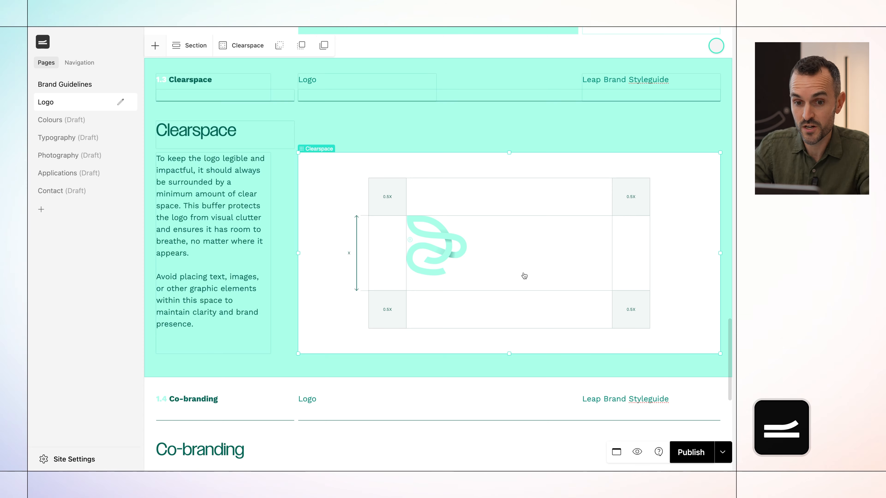
{"action": "left_click", "coordinate": [244, 45]}
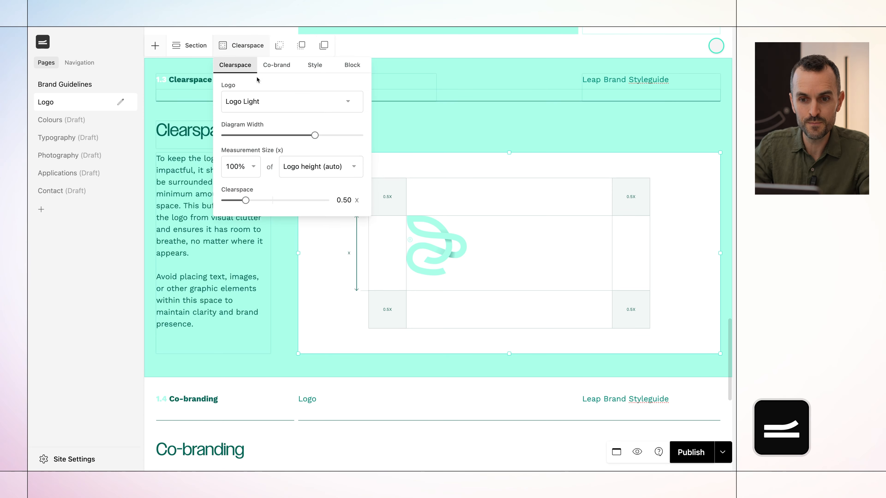
{"action": "left_click", "coordinate": [258, 104]}
{"action": "left_click", "coordinate": [253, 116]}
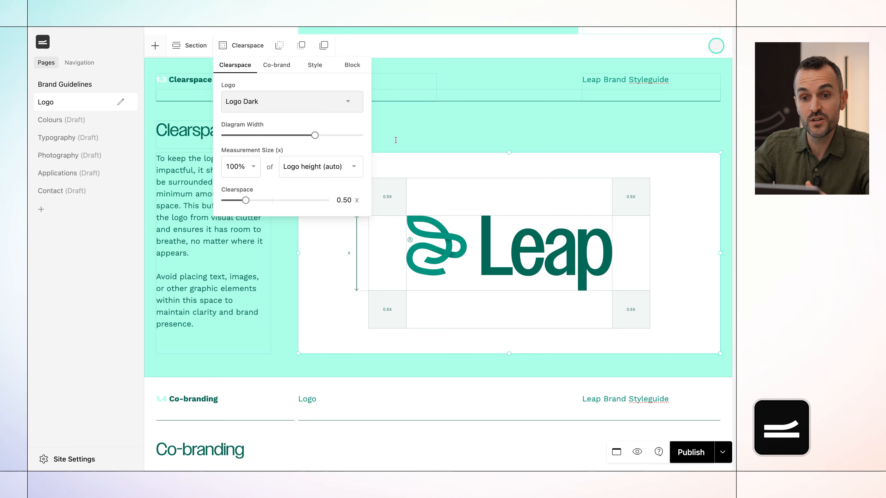
{"action": "left_click", "coordinate": [436, 143]}
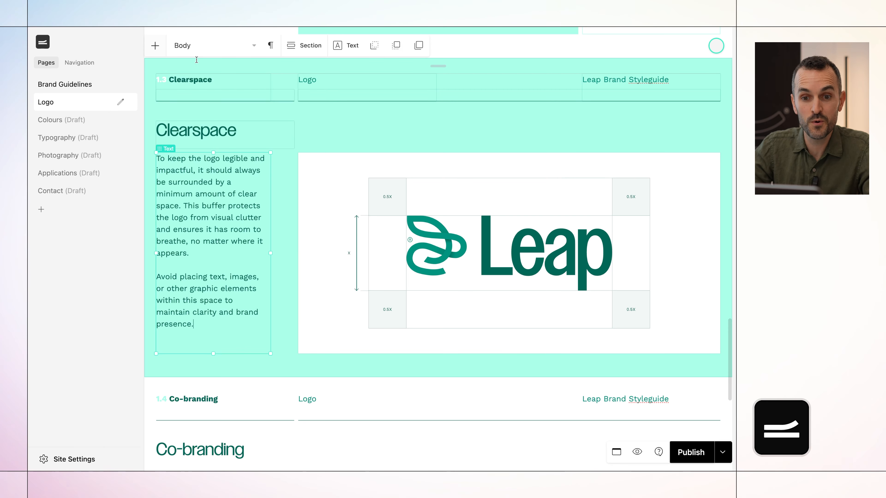
Step: Add a second Clearspace block and place it directly below the existing diagram, aligned with that diagram's left edge
{"action": "left_click", "coordinate": [158, 50]}
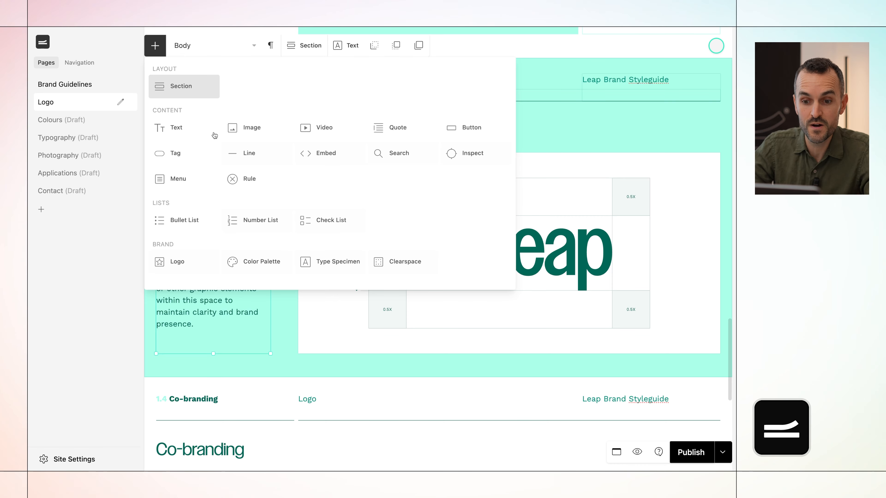
{"action": "left_click", "coordinate": [379, 267]}
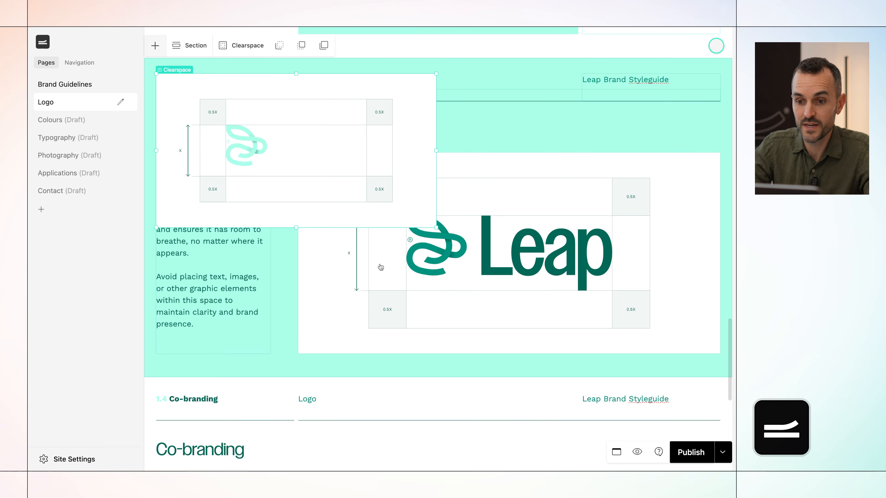
{"action": "left_click_drag", "start_coordinate": [294, 135], "coordinate": [457, 394]}
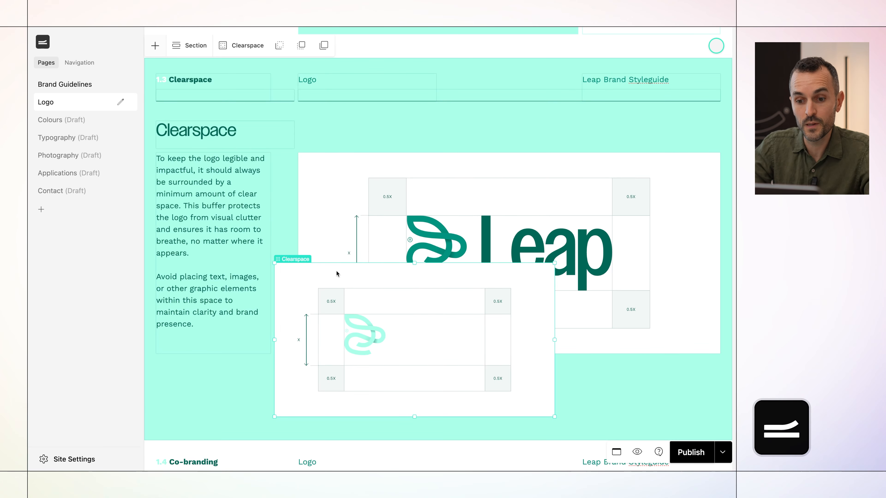
{"action": "left_click_drag", "start_coordinate": [403, 340], "coordinate": [457, 412]}
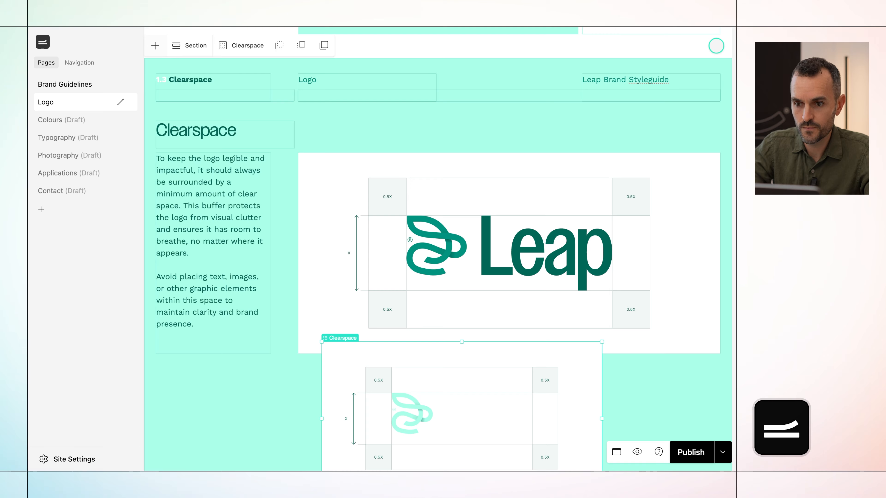
{"action": "left_click_drag", "start_coordinate": [402, 356], "coordinate": [386, 382]}
{"action": "scroll", "coordinate": [385, 382], "scroll_direction": "down", "scroll_amount": 5}
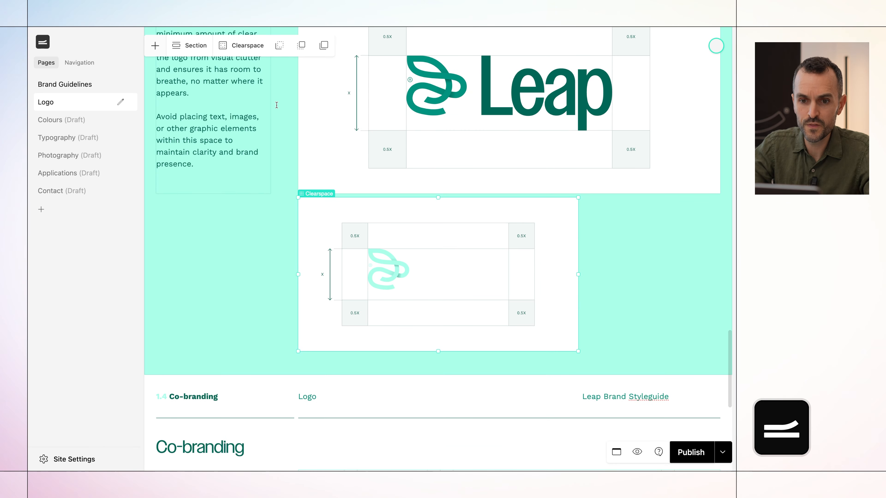
Step: Change the new clearspace diagram's logo to Icon Dark
{"action": "left_click", "coordinate": [241, 46]}
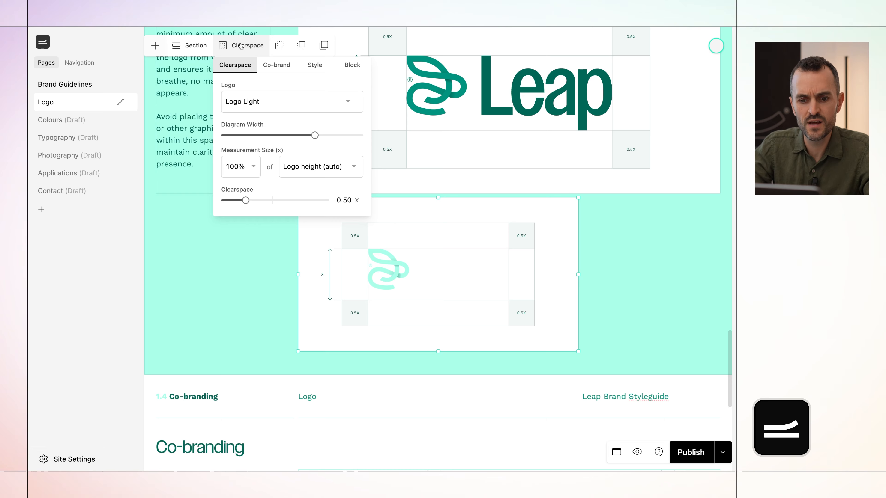
{"action": "left_click", "coordinate": [279, 102]}
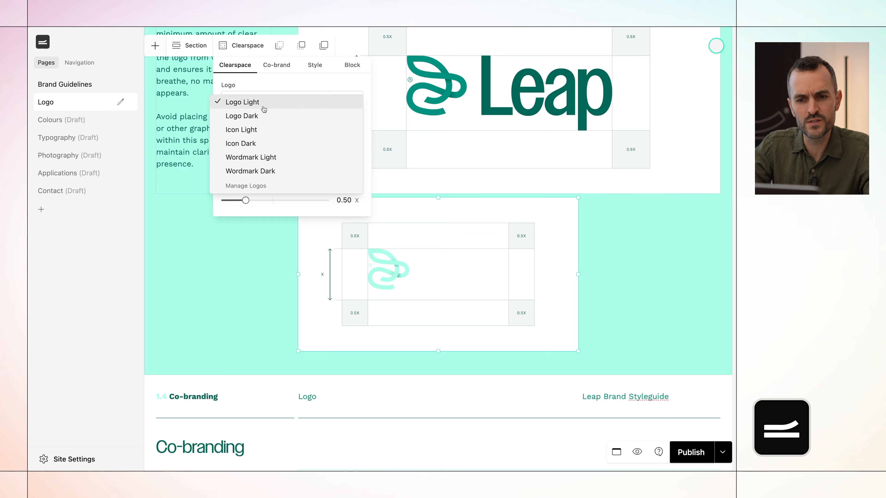
{"action": "left_click", "coordinate": [261, 144]}
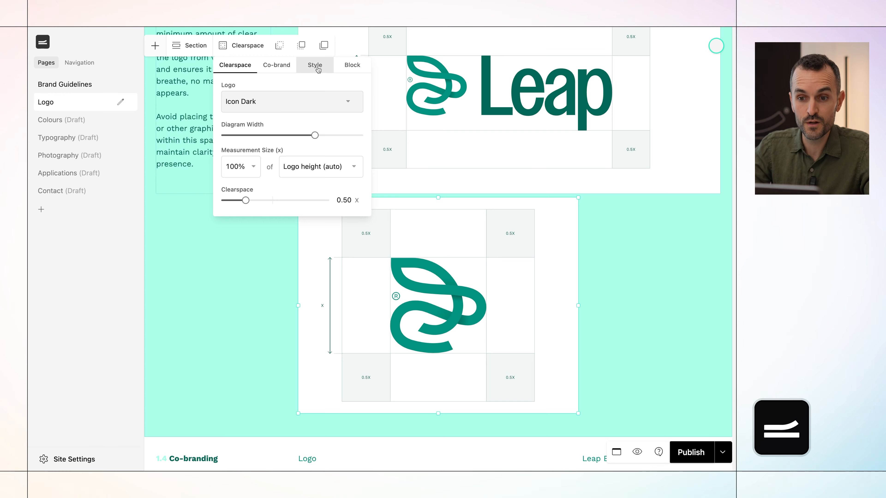
Step: Remove the icon clearspace diagram's background color and set its clearspace to 0.25 x
{"action": "left_click", "coordinate": [352, 65]}
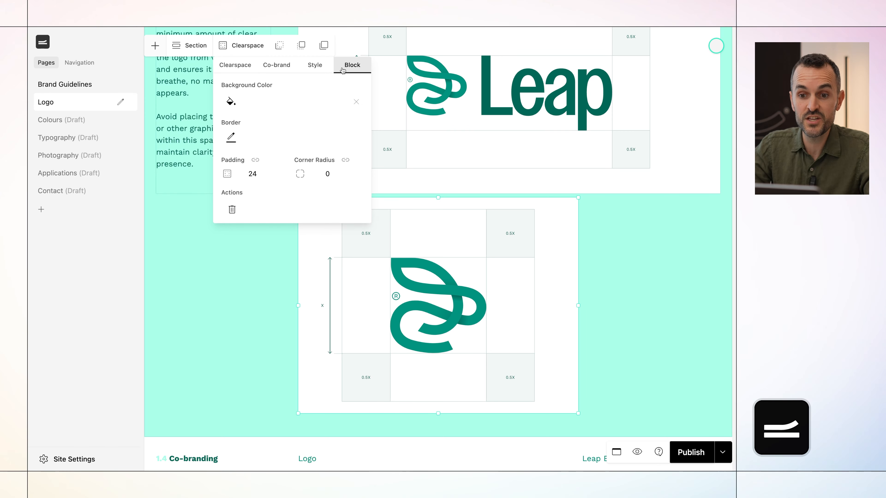
{"action": "left_click", "coordinate": [355, 103]}
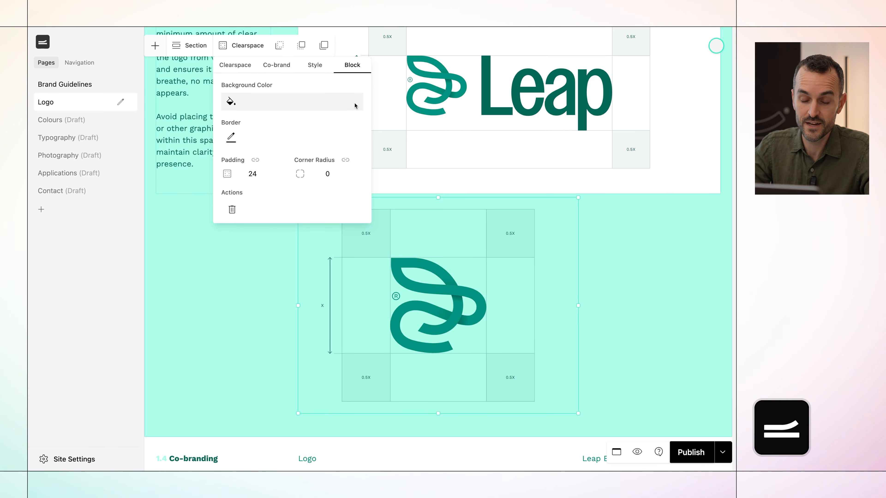
{"action": "left_click", "coordinate": [240, 68]}
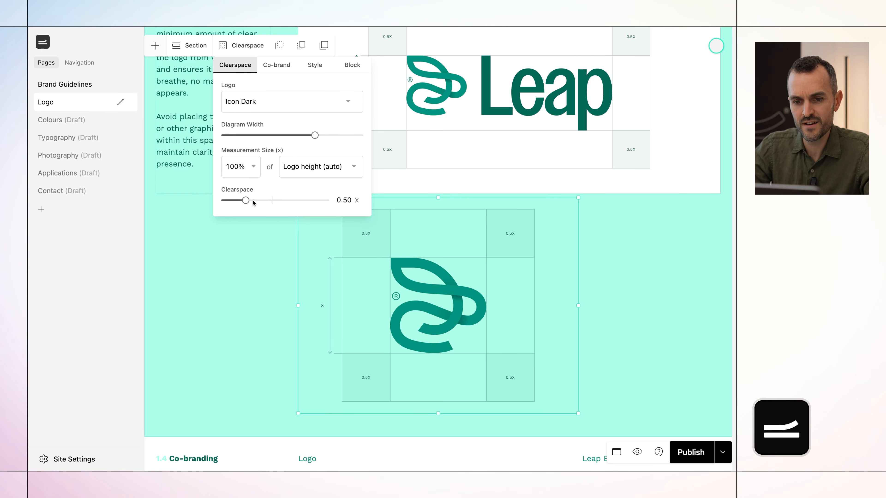
{"action": "left_click_drag", "start_coordinate": [246, 201], "coordinate": [230, 203]}
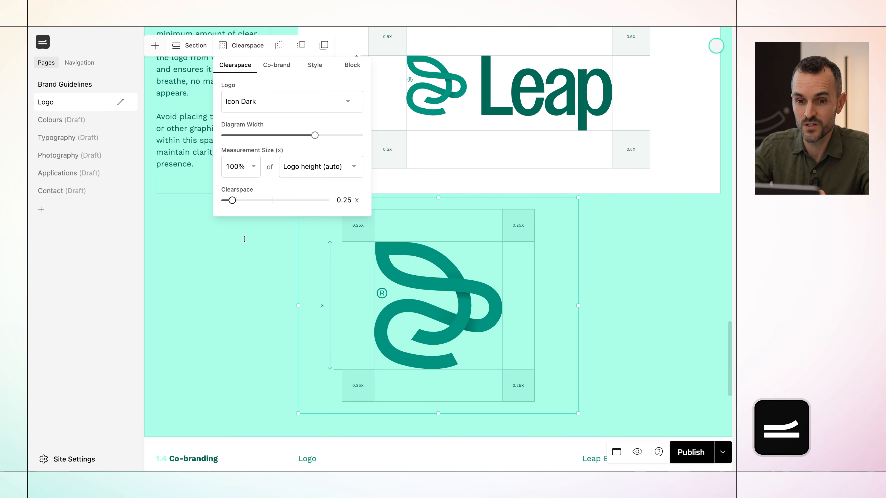
Step: Set the upper Co-branding diagram, paired with the Guidelines wordmark, to use Logo Dark
{"action": "scroll", "coordinate": [234, 275], "scroll_direction": "down", "scroll_amount": 5}
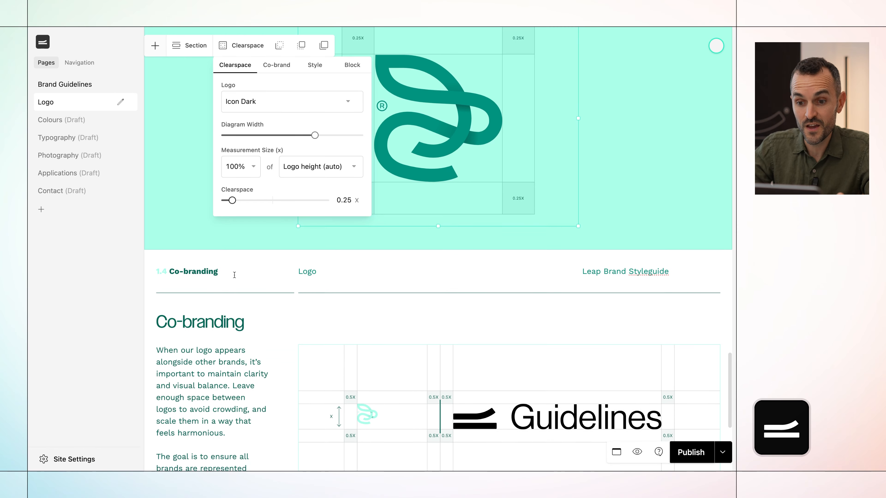
{"action": "left_click", "coordinate": [236, 318]}
{"action": "scroll", "coordinate": [236, 319], "scroll_direction": "down", "scroll_amount": 6}
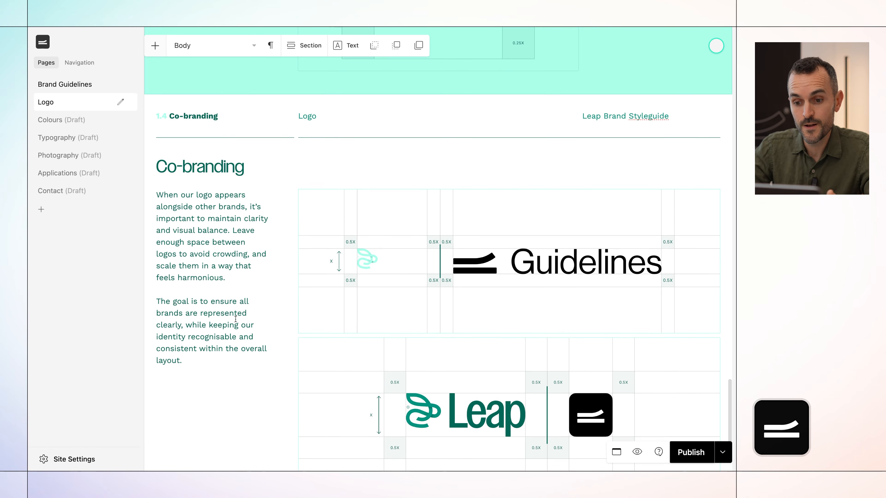
{"action": "left_click", "coordinate": [391, 201]}
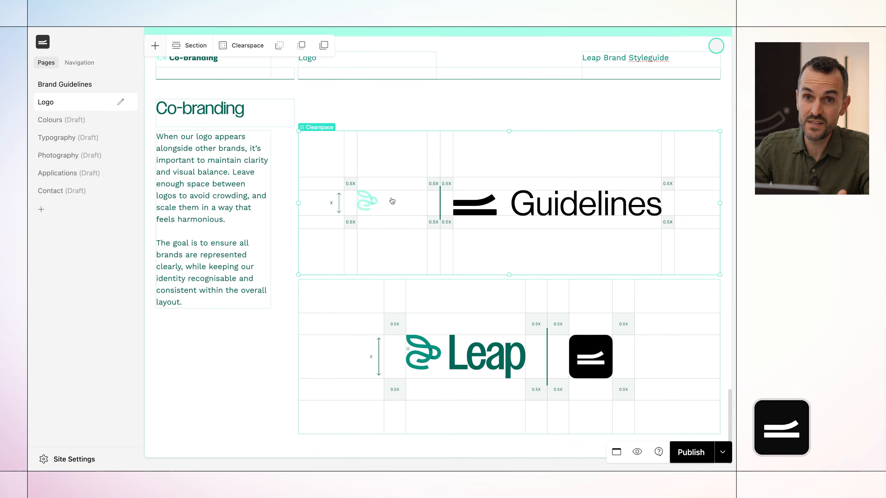
{"action": "left_click", "coordinate": [244, 48]}
{"action": "left_click", "coordinate": [266, 102]}
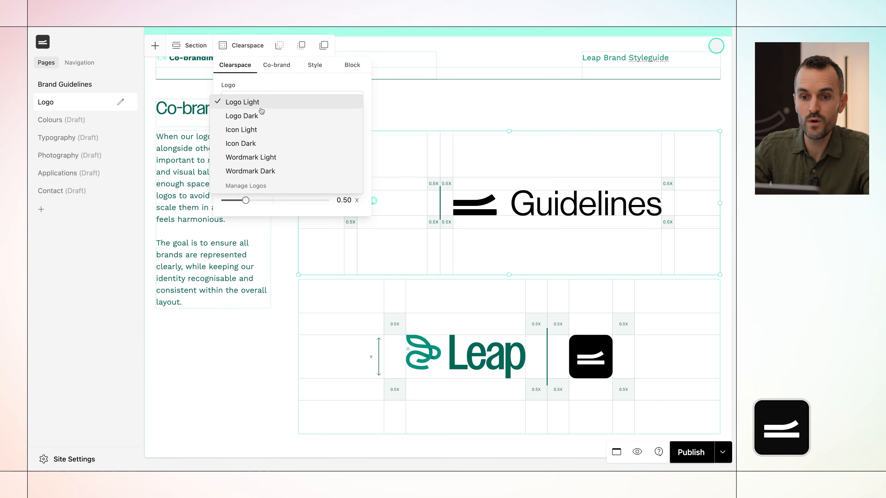
{"action": "left_click", "coordinate": [259, 116]}
{"action": "left_click", "coordinate": [203, 245]}
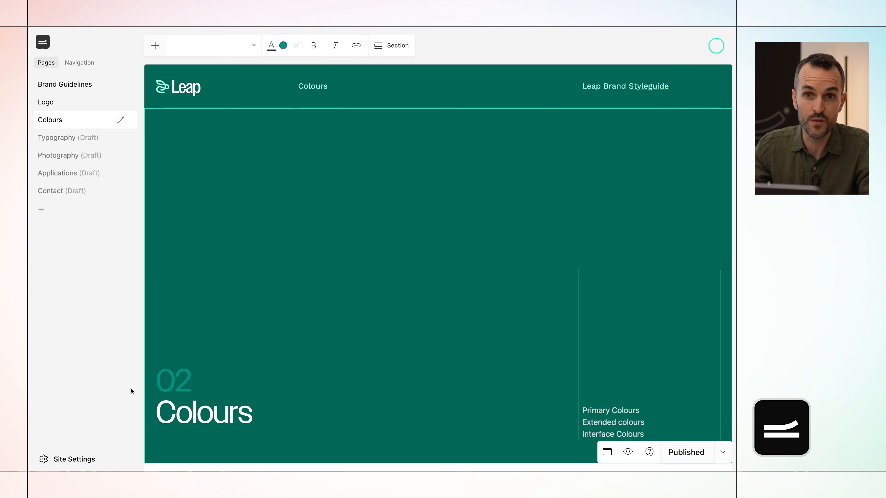
Step: Examine the primary, extended and interface colour sections of the Colours page
{"action": "scroll", "coordinate": [196, 411], "scroll_direction": "down", "scroll_amount": 8}
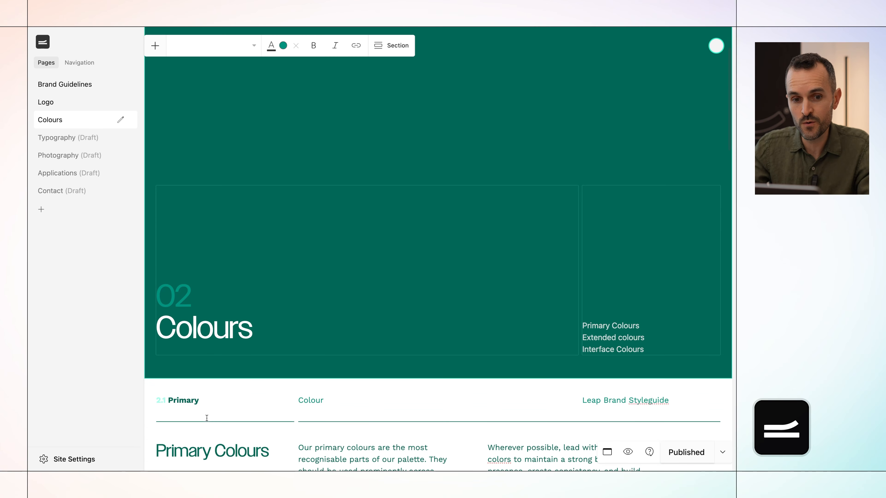
{"action": "scroll", "coordinate": [207, 419], "scroll_direction": "down", "scroll_amount": 2}
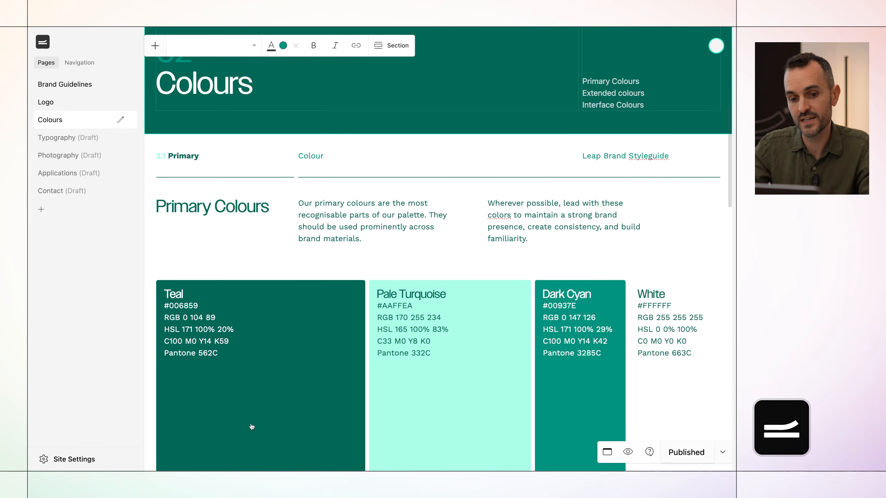
{"action": "scroll", "coordinate": [252, 426], "scroll_direction": "down", "scroll_amount": 3}
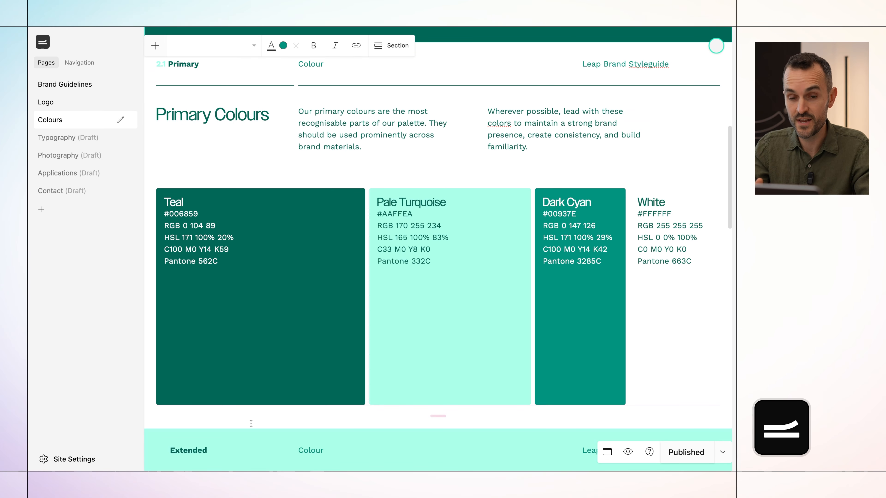
{"action": "scroll", "coordinate": [251, 423], "scroll_direction": "down", "scroll_amount": 10}
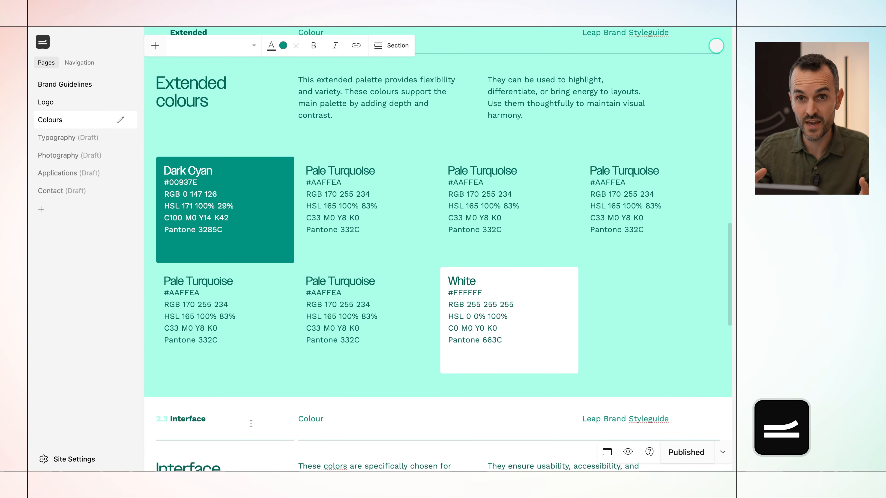
{"action": "scroll", "coordinate": [251, 423], "scroll_direction": "down", "scroll_amount": 5}
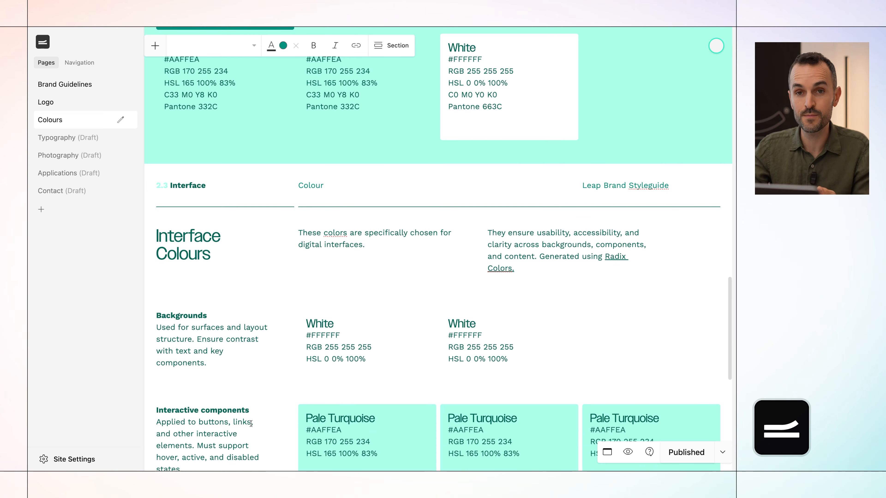
{"action": "scroll", "coordinate": [260, 343], "scroll_direction": "up", "scroll_amount": 1}
{"action": "scroll", "coordinate": [260, 344], "scroll_direction": "up", "scroll_amount": 8}
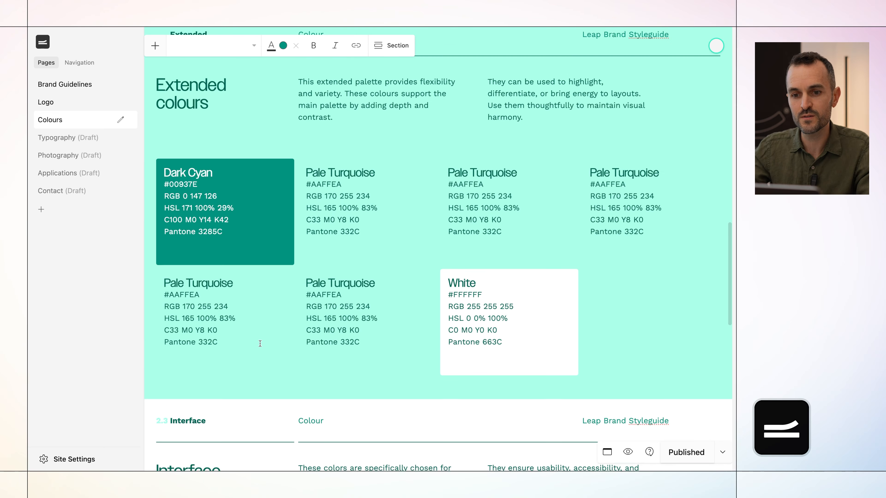
Step: Examine how the Primary Colours section is built from separate Teal, Pale Turquoise and Dark Cyan/White palette blocks
{"action": "left_click", "coordinate": [153, 203]}
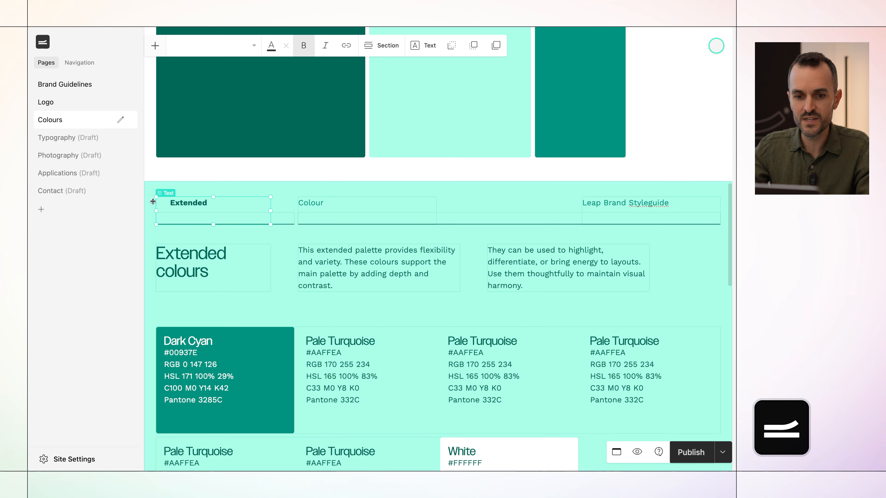
{"action": "scroll", "coordinate": [150, 201], "scroll_direction": "up", "scroll_amount": 10}
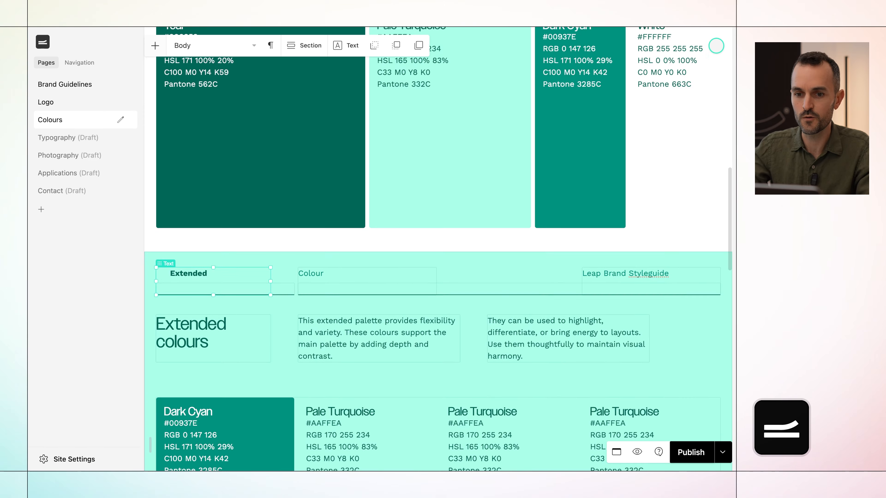
{"action": "scroll", "coordinate": [149, 202], "scroll_direction": "down", "scroll_amount": 2}
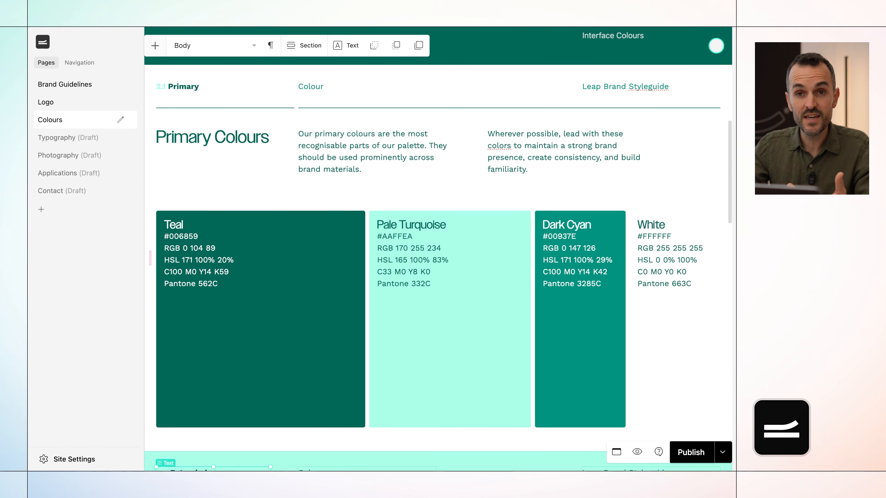
{"action": "left_click", "coordinate": [300, 244]}
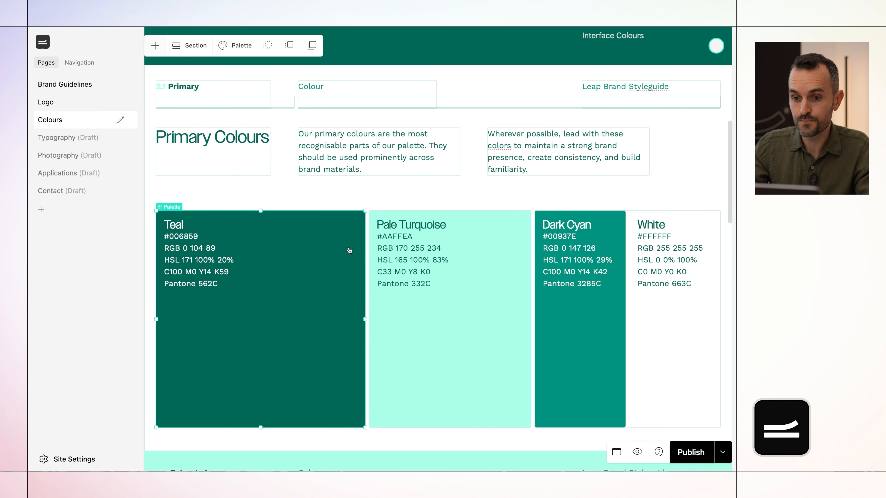
{"action": "left_click", "coordinate": [410, 315]}
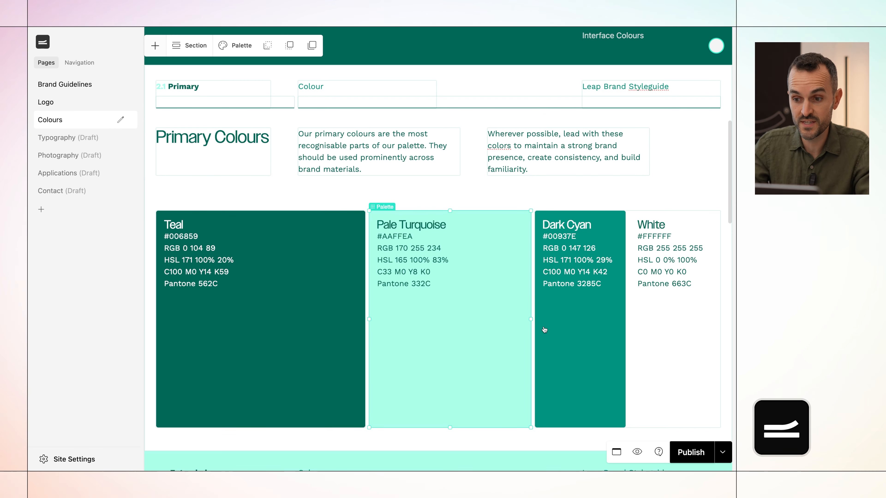
{"action": "left_click", "coordinate": [564, 336]}
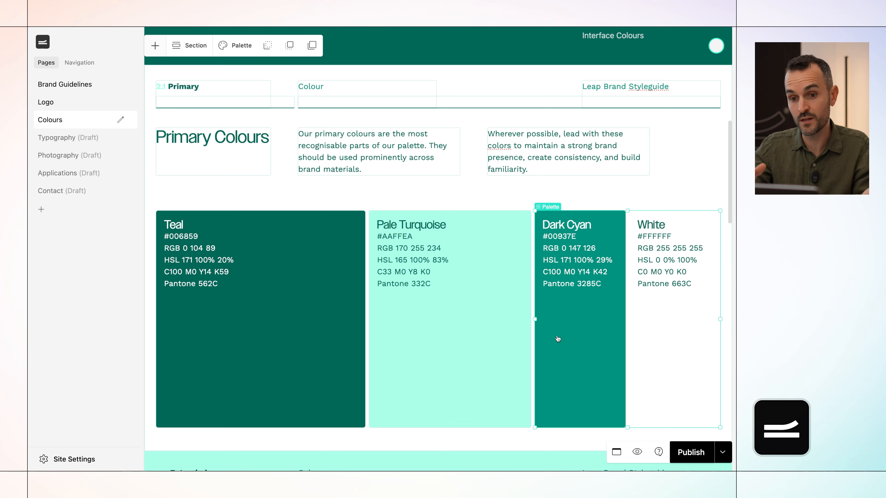
Step: Add one extra White swatch to the Teal palette block and set its text color to Teal
{"action": "left_click", "coordinate": [298, 339]}
{"action": "left_click", "coordinate": [236, 45]}
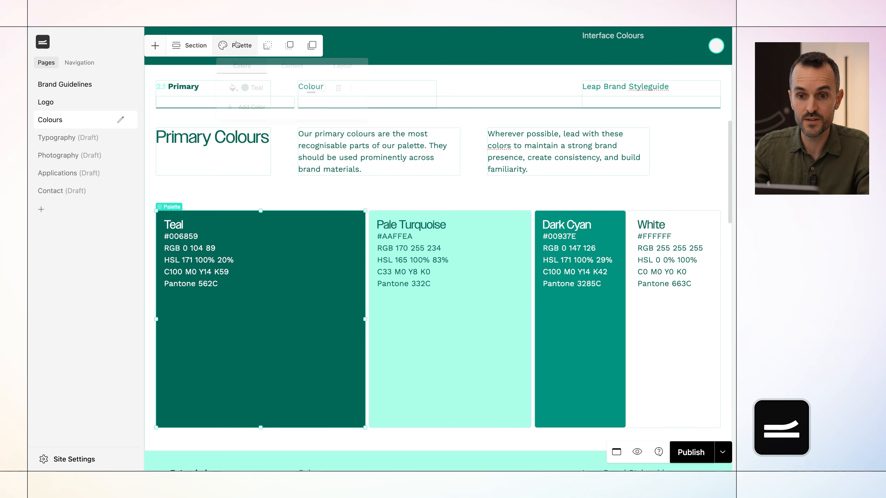
{"action": "left_click", "coordinate": [257, 108]}
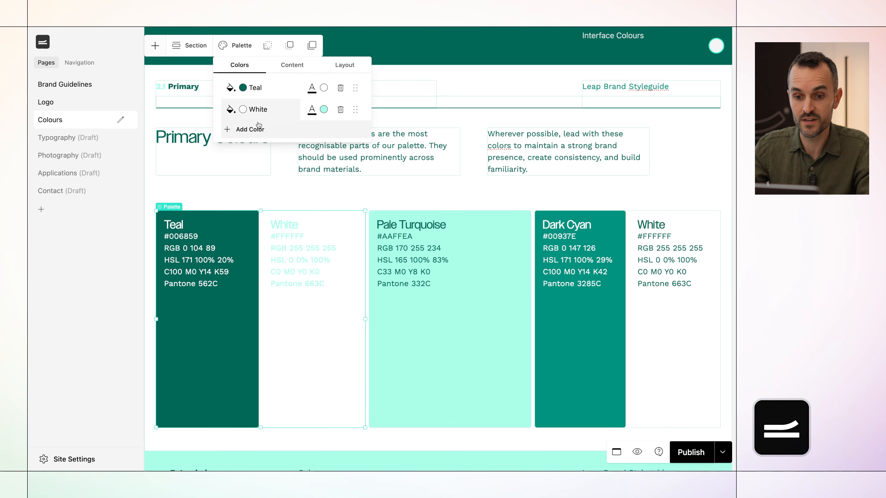
{"action": "left_click", "coordinate": [257, 129]}
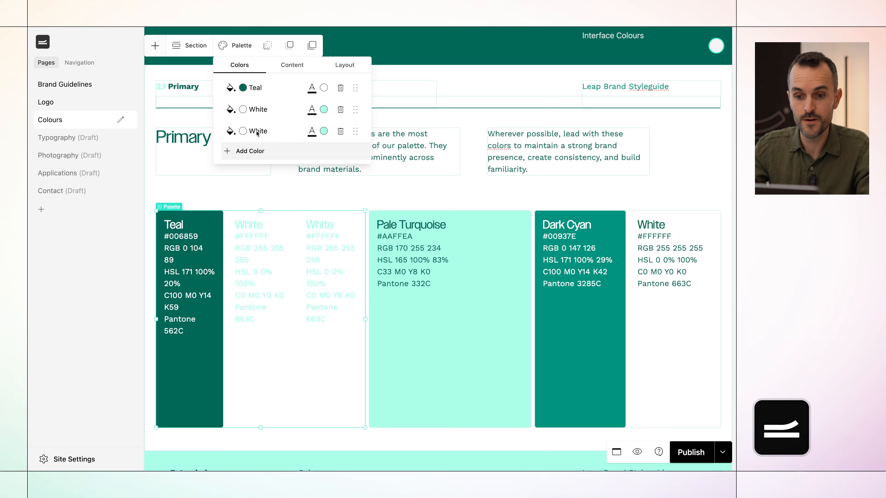
{"action": "left_click", "coordinate": [340, 131]}
{"action": "left_click", "coordinate": [324, 109]}
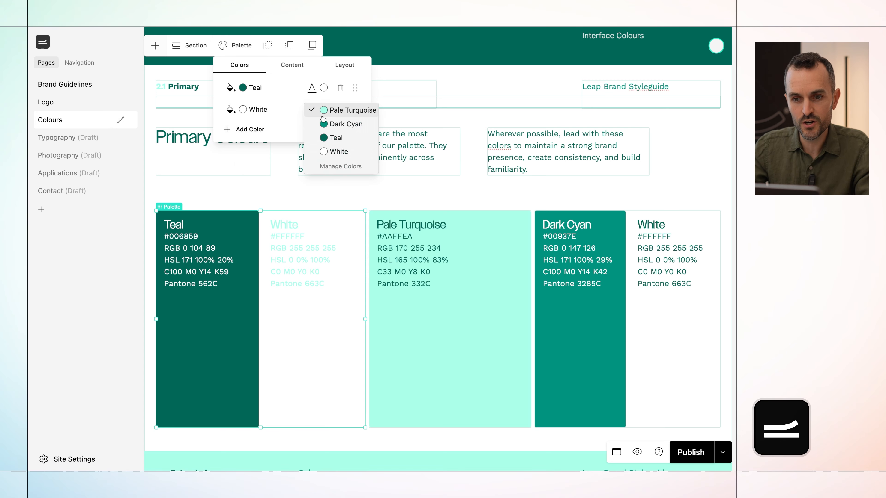
{"action": "left_click", "coordinate": [325, 135]}
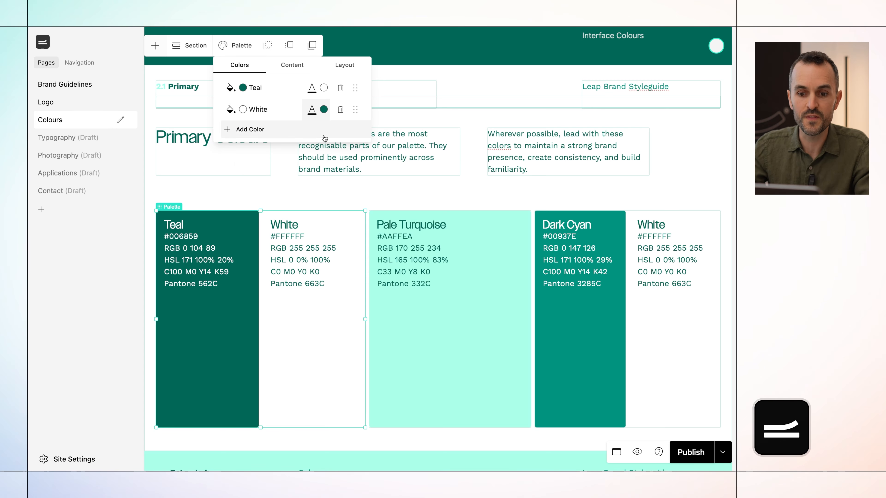
Step: Review the palette's content display options, then delete the extra White swatch from the Teal block
{"action": "left_click", "coordinate": [285, 70]}
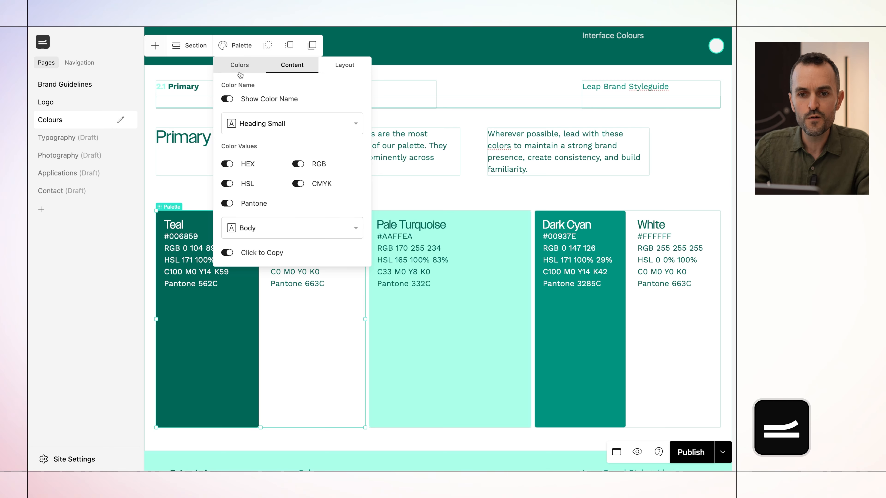
{"action": "left_click", "coordinate": [238, 66]}
{"action": "left_click", "coordinate": [342, 110]}
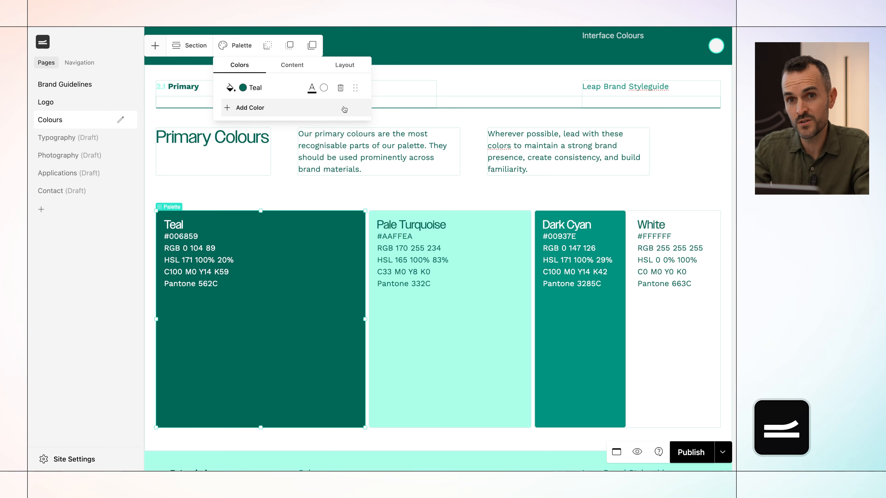
Step: Inspect the Teal color's definition in the brand color manager and close it without editing
{"action": "left_click", "coordinate": [276, 90]}
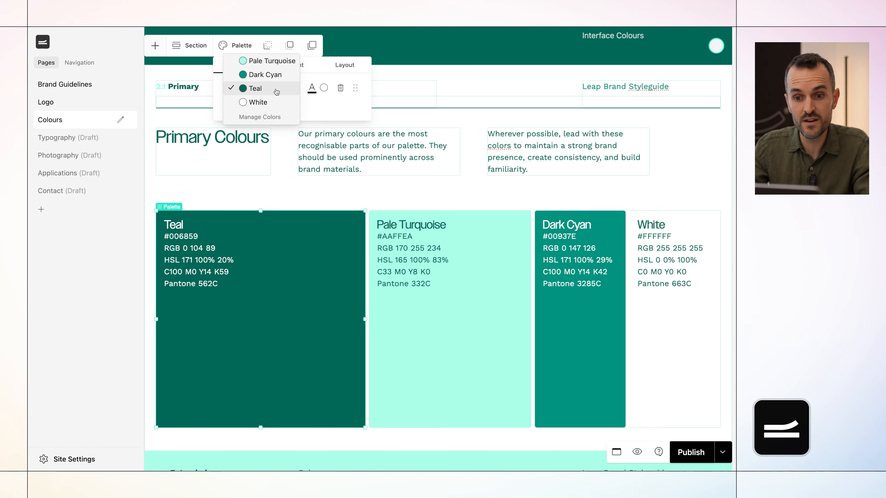
{"action": "left_click", "coordinate": [272, 116]}
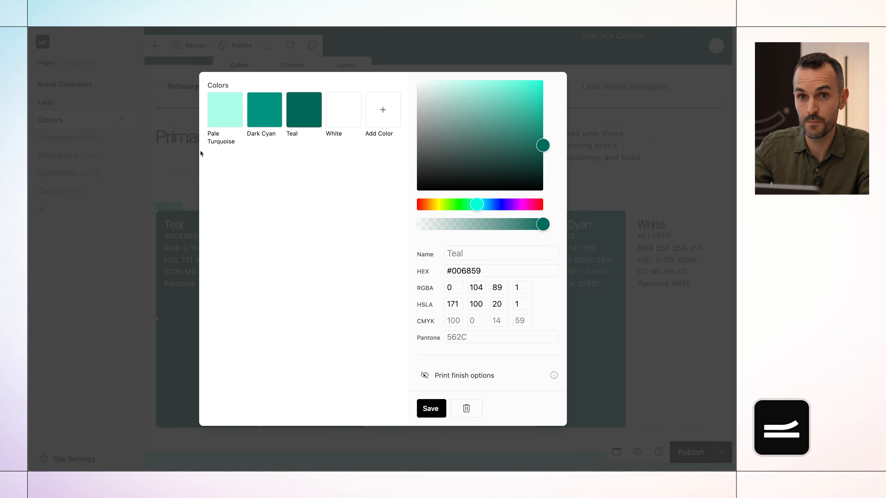
{"action": "left_click", "coordinate": [177, 170]}
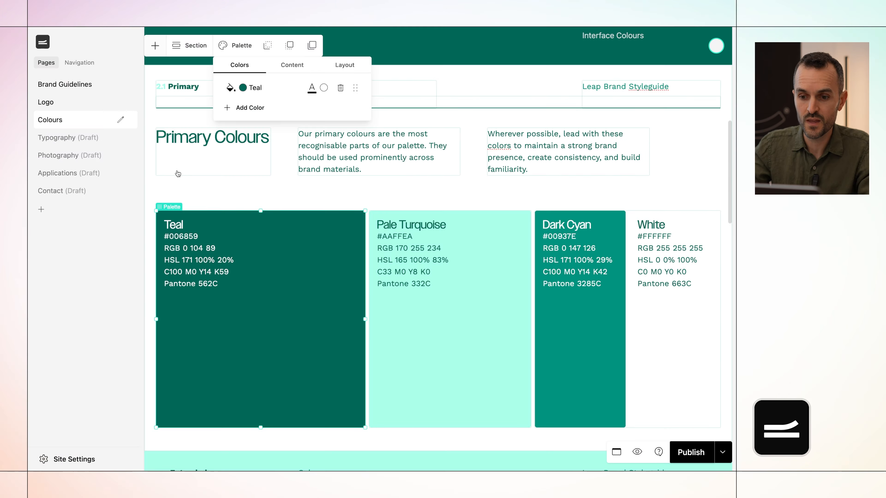
Step: Publish the Colours page and copy Teal's RGB value from the Primary Colours palette on the live site
{"action": "left_click", "coordinate": [337, 200]}
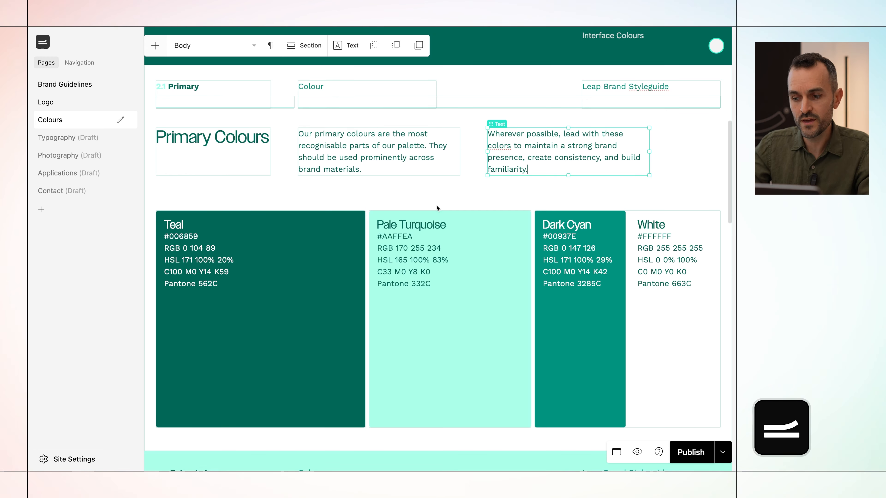
{"action": "left_click", "coordinate": [685, 455]}
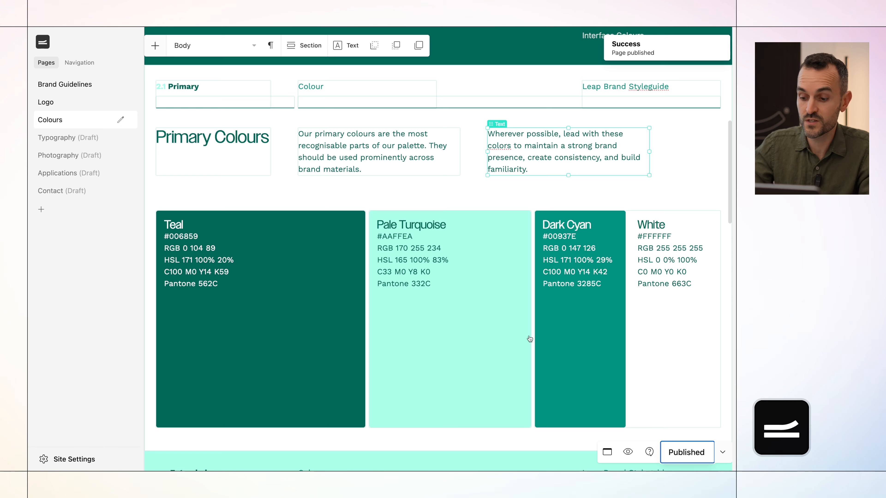
{"action": "key", "text": "ctrl+Tab"}
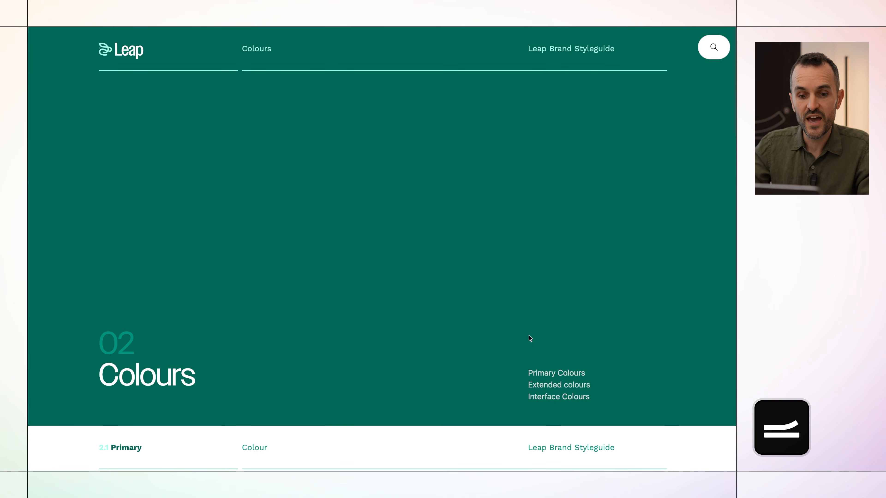
{"action": "scroll", "coordinate": [529, 338], "scroll_direction": "down", "scroll_amount": 10}
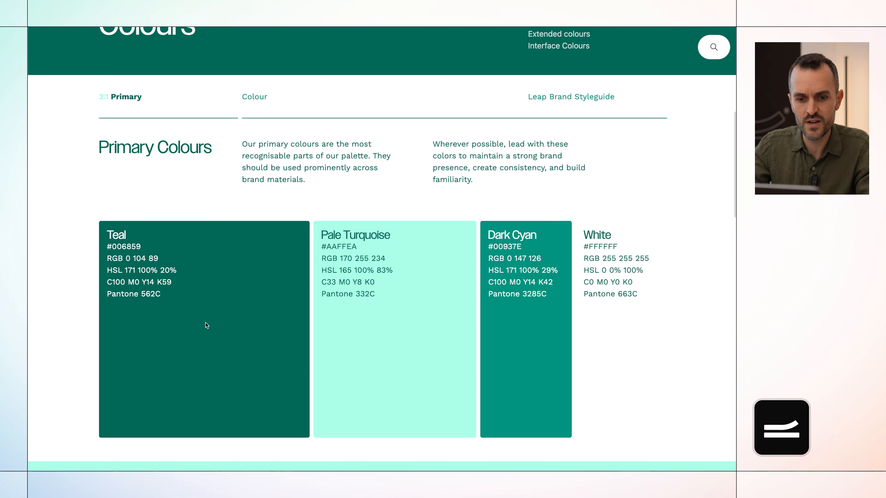
{"action": "left_click", "coordinate": [145, 263]}
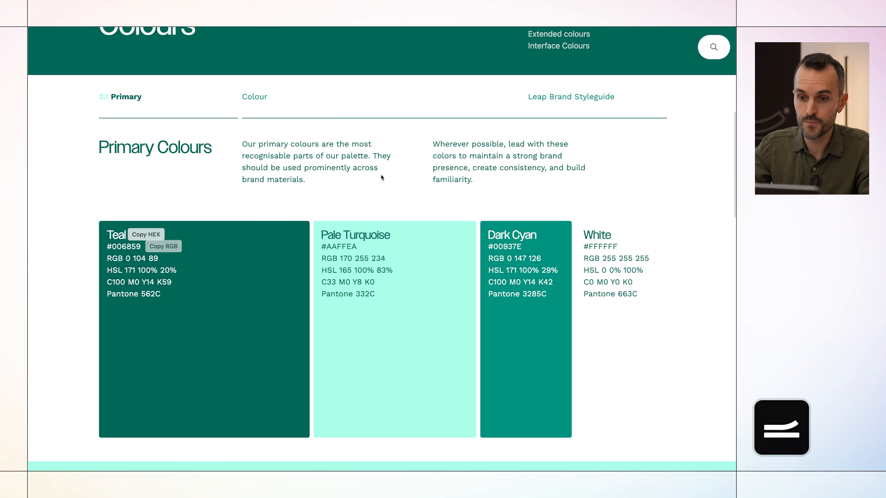
Step: Look up Teal in the live site's color search and check its accessibility contrast against Dark Cyan and White
{"action": "left_click", "coordinate": [708, 50]}
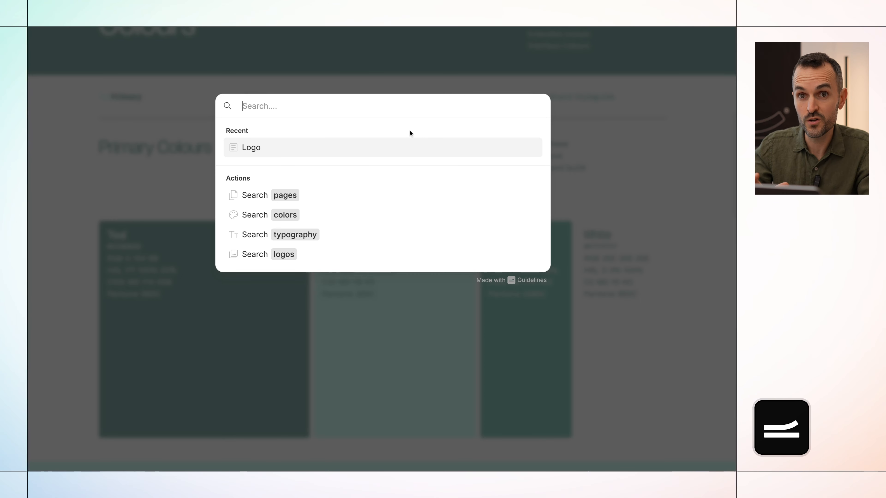
{"action": "left_click", "coordinate": [360, 211]}
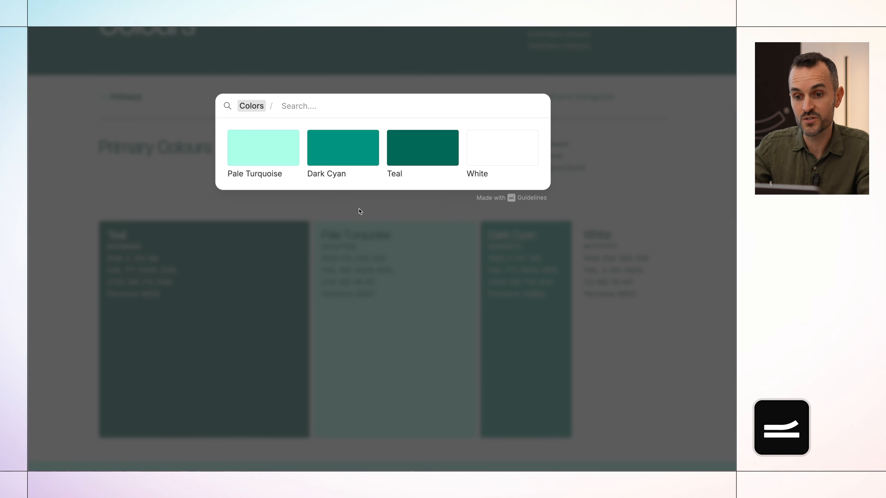
{"action": "left_click", "coordinate": [415, 144]}
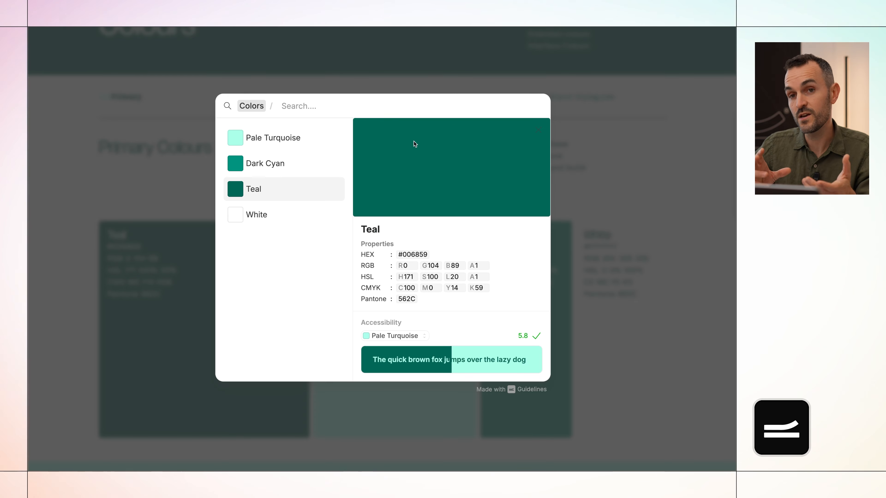
{"action": "left_click", "coordinate": [408, 336]}
{"action": "left_click", "coordinate": [398, 382]}
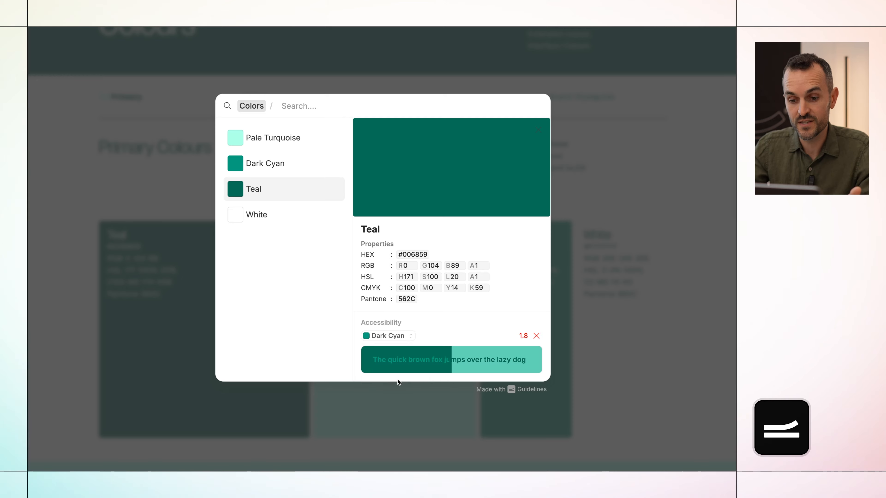
{"action": "left_click", "coordinate": [400, 337]}
{"action": "left_click", "coordinate": [391, 399]}
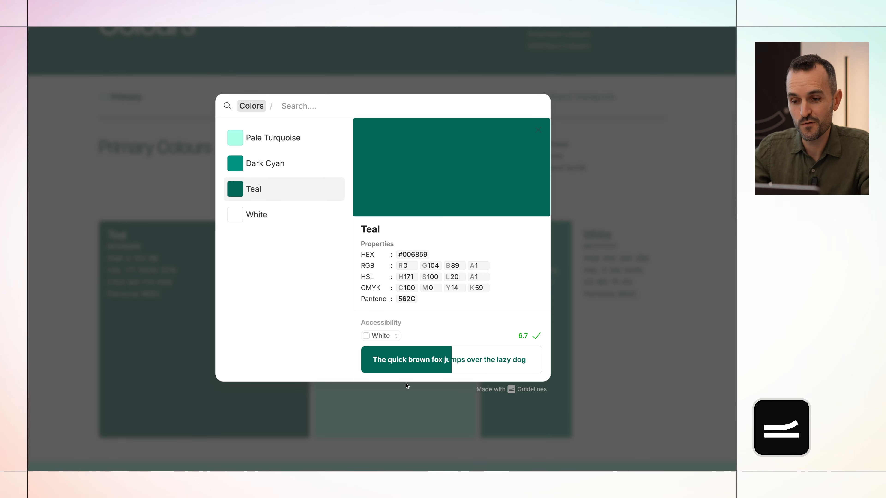
{"action": "left_click", "coordinate": [636, 304]}
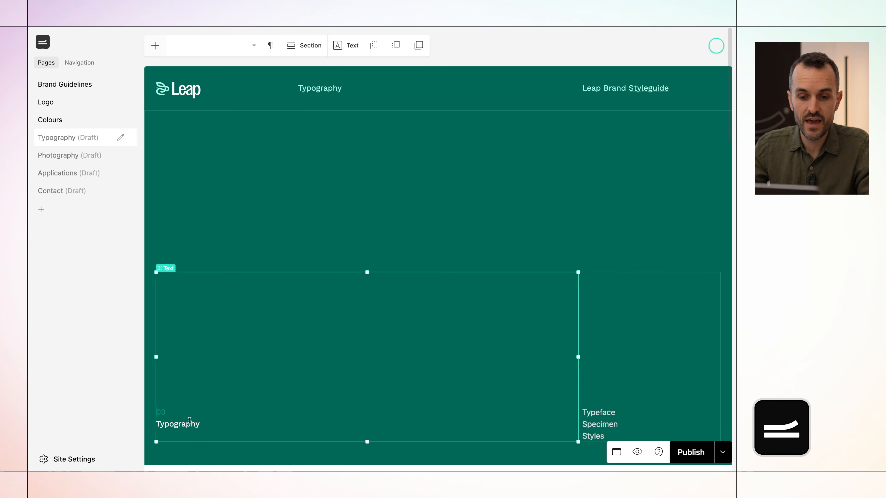
Step: Apply the Heading Large style to the Typography title on the Typography page's cover section
{"action": "double_click", "coordinate": [186, 422]}
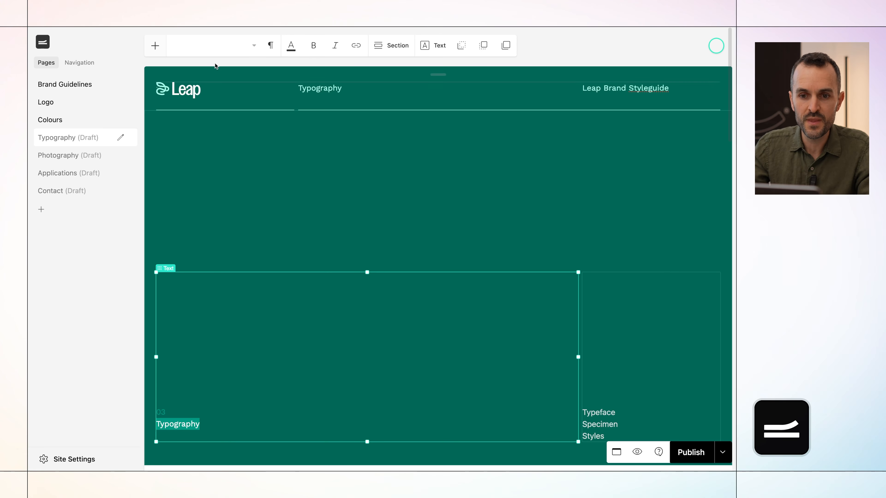
{"action": "left_click", "coordinate": [208, 48]}
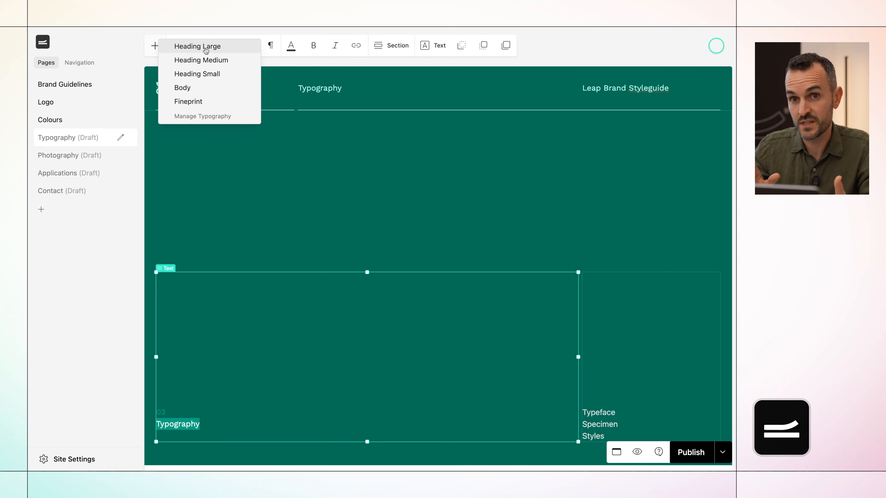
{"action": "left_click", "coordinate": [205, 51]}
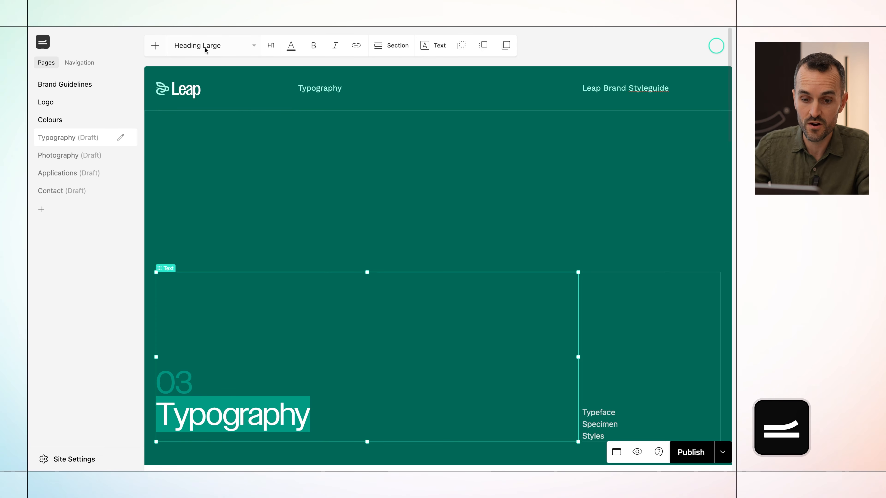
{"action": "left_click", "coordinate": [277, 214]}
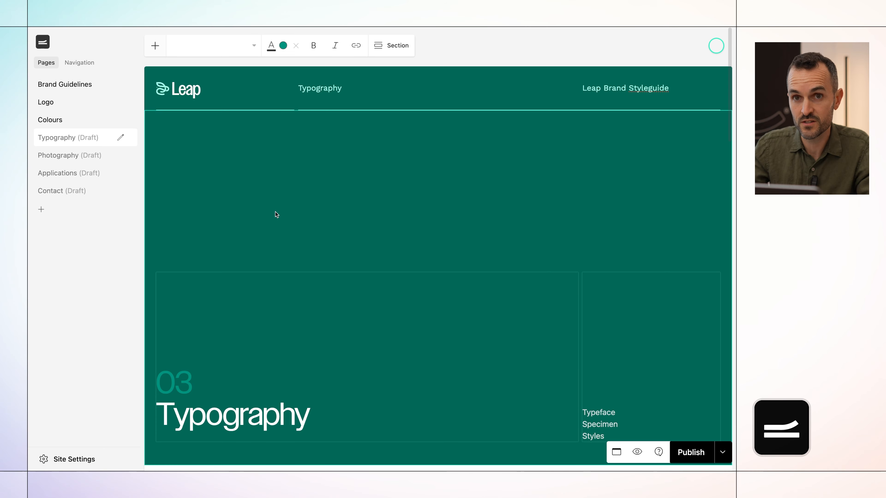
Step: Inspect the Heading Large settings in the typography style manager and close it without editing
{"action": "left_click", "coordinate": [192, 279]}
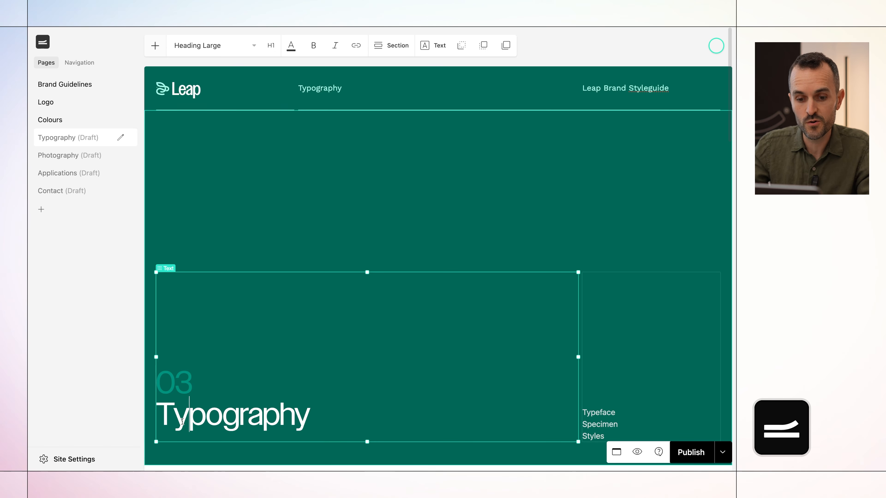
{"action": "left_click", "coordinate": [213, 45]}
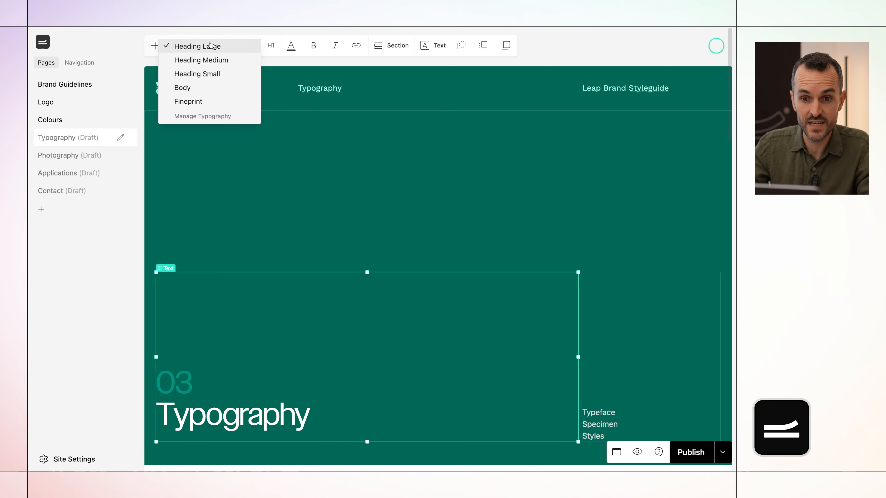
{"action": "left_click", "coordinate": [205, 117]}
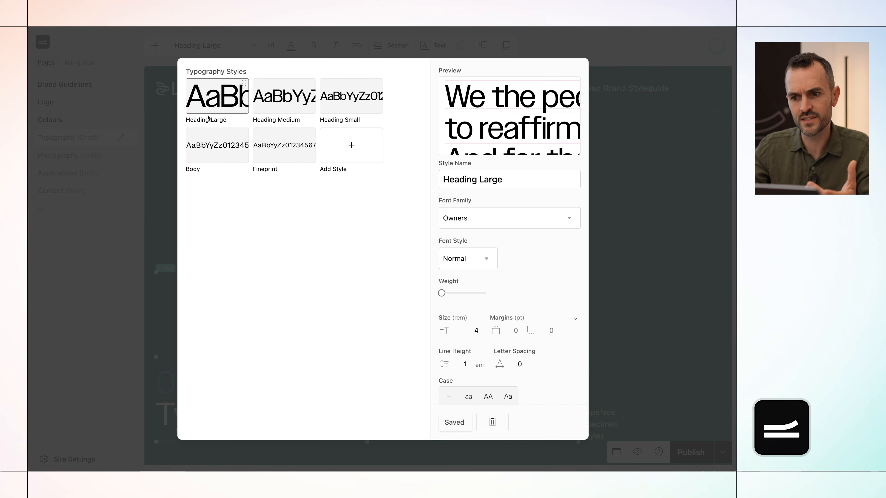
{"action": "left_click", "coordinate": [627, 224]}
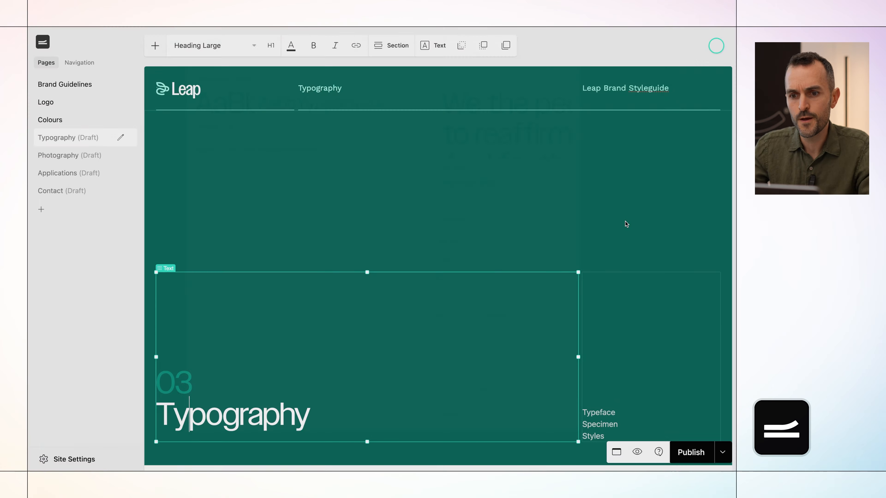
Step: Switch the primary typeface specimen's label content to Style Name and return it to Font Name
{"action": "scroll", "coordinate": [497, 288], "scroll_direction": "down", "scroll_amount": 1}
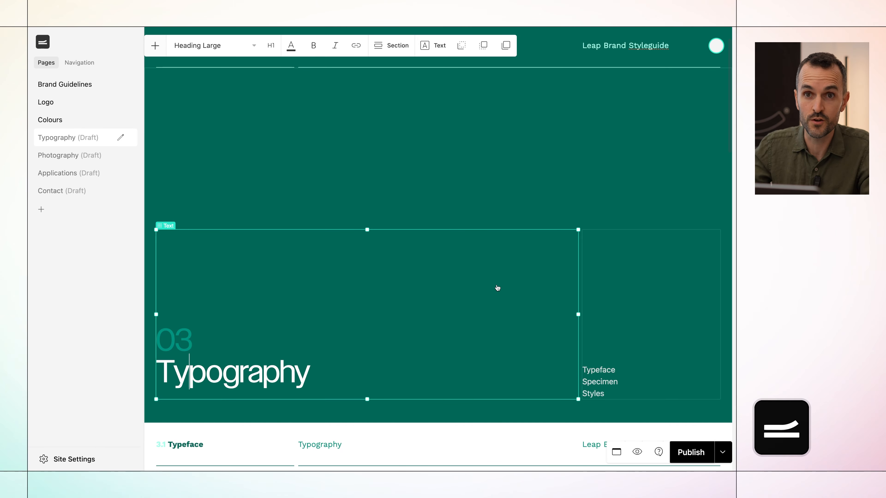
{"action": "scroll", "coordinate": [497, 288], "scroll_direction": "down", "scroll_amount": 7}
{"action": "scroll", "coordinate": [497, 284], "scroll_direction": "down", "scroll_amount": 2}
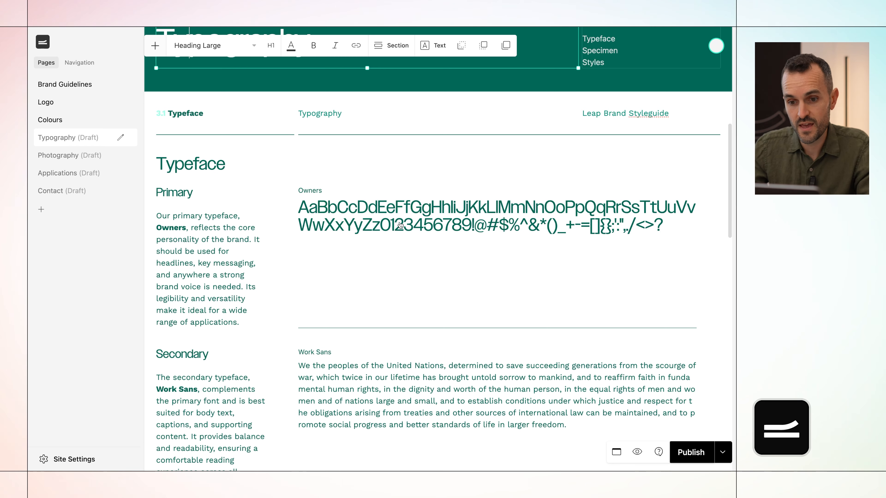
{"action": "left_click", "coordinate": [401, 225]}
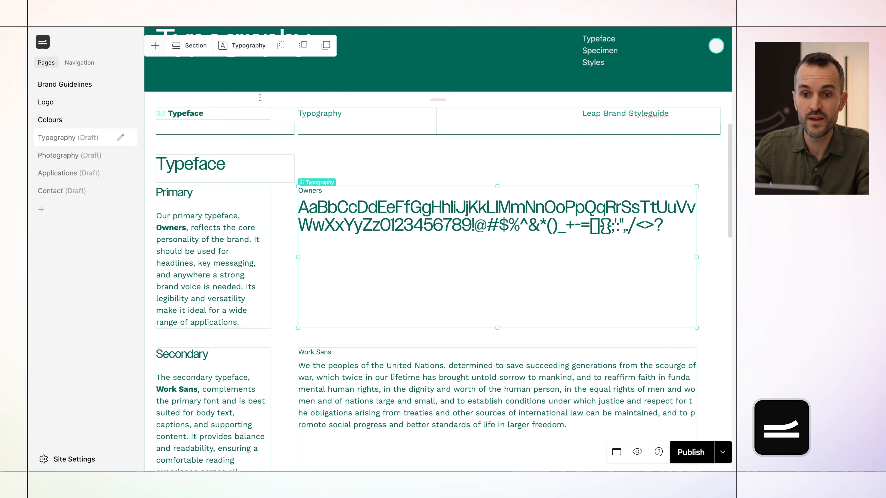
{"action": "left_click", "coordinate": [235, 48]}
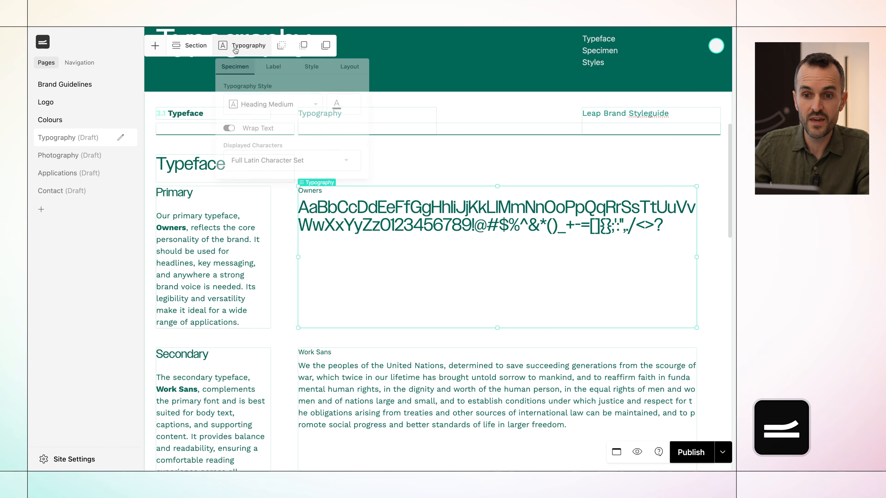
{"action": "left_click", "coordinate": [274, 67]}
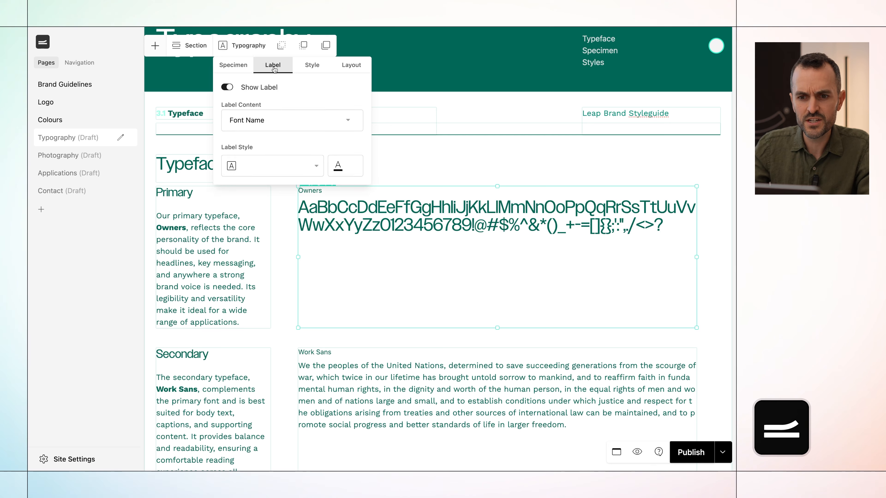
{"action": "left_click", "coordinate": [253, 123]}
{"action": "left_click", "coordinate": [252, 136]}
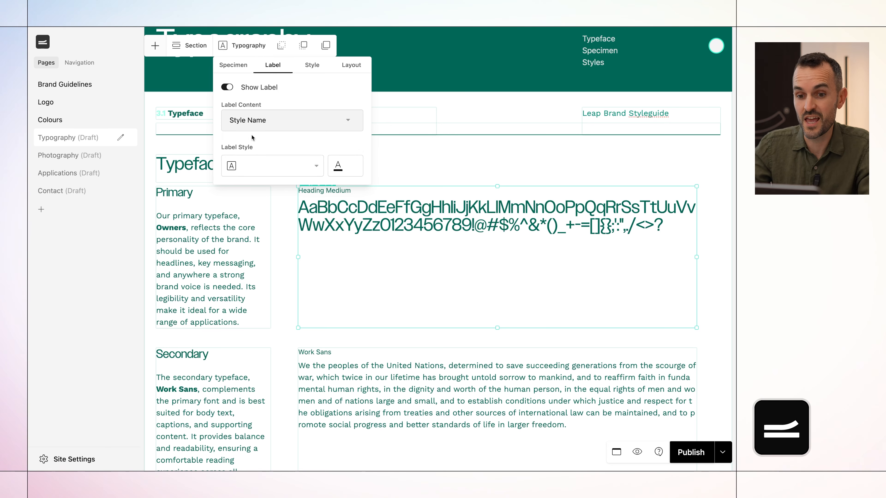
{"action": "left_click", "coordinate": [257, 121]}
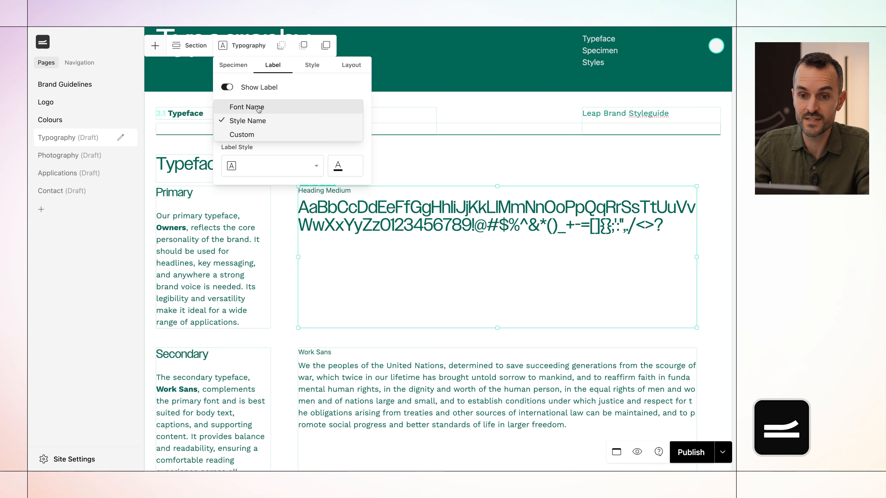
{"action": "left_click", "coordinate": [258, 108]}
Step: Apply the Heading Large style to the primary typeface specimen and review its displayed character options, keeping Full Latin Character Set
{"action": "left_click", "coordinate": [238, 67]}
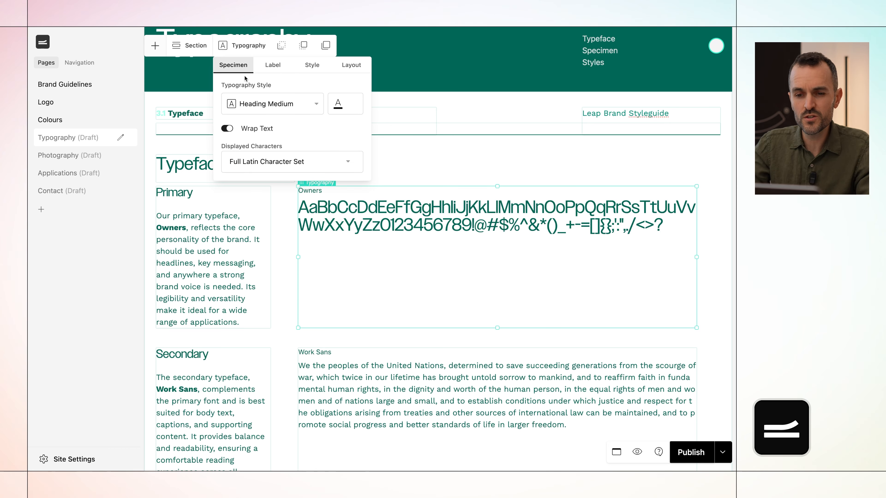
{"action": "left_click", "coordinate": [263, 106]}
{"action": "left_click", "coordinate": [271, 90]}
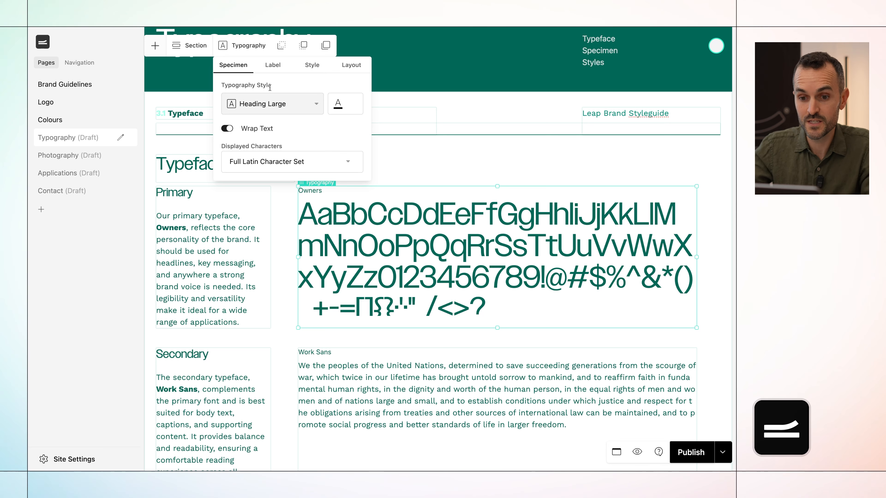
{"action": "left_click", "coordinate": [262, 166]}
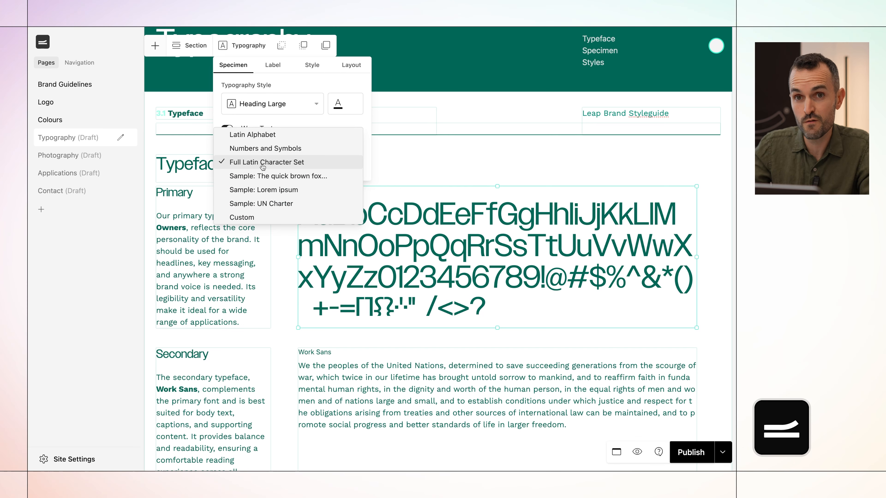
{"action": "left_click", "coordinate": [309, 119]}
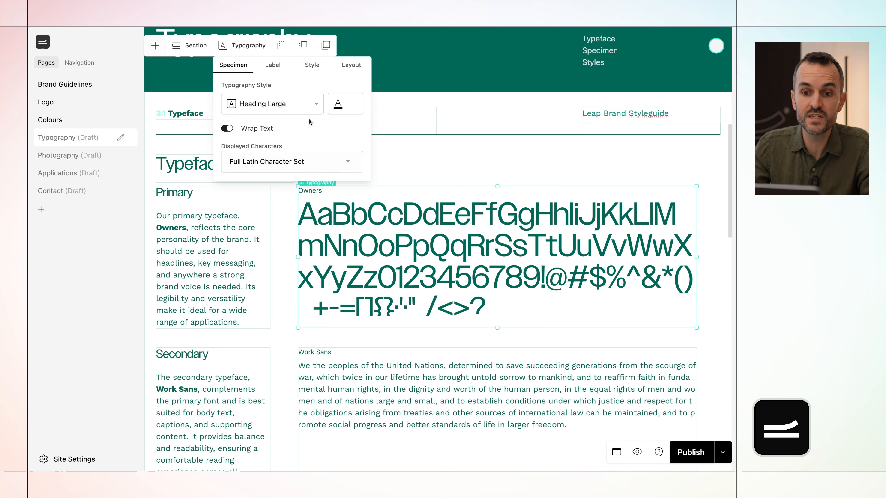
Step: Try teal as the primary specimen's text color, return it to dark green and close the specimen settings
{"action": "left_click", "coordinate": [338, 107]}
{"action": "left_click", "coordinate": [360, 118]}
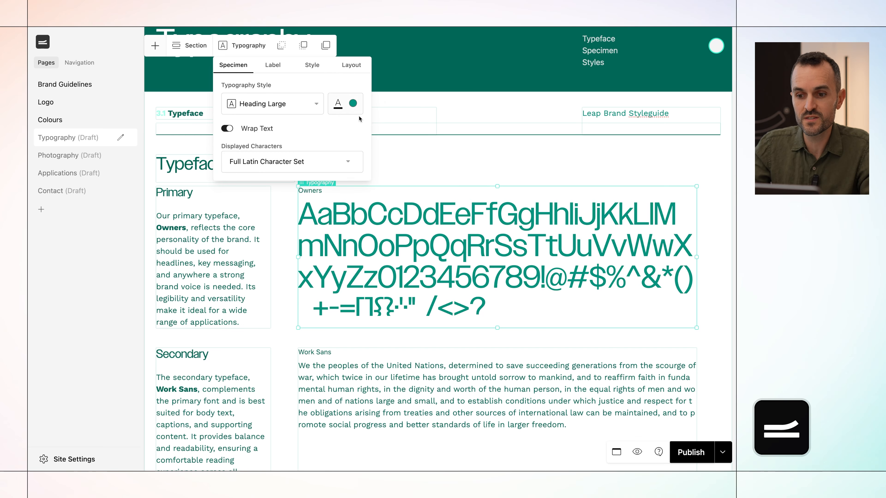
{"action": "left_click", "coordinate": [353, 105]}
{"action": "left_click", "coordinate": [352, 119]}
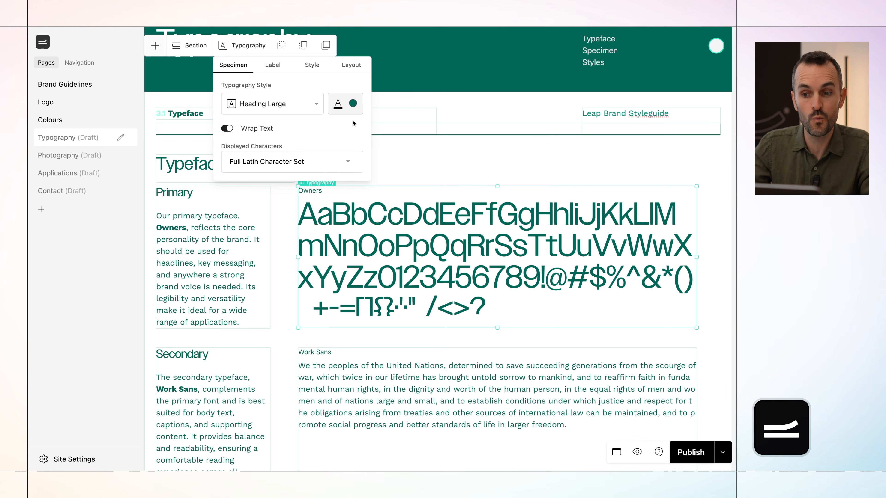
{"action": "left_click", "coordinate": [262, 267]}
Step: Review the Specimen and Styles sections, publish the Typography page and open its live version
{"action": "scroll", "coordinate": [267, 308], "scroll_direction": "down", "scroll_amount": 10}
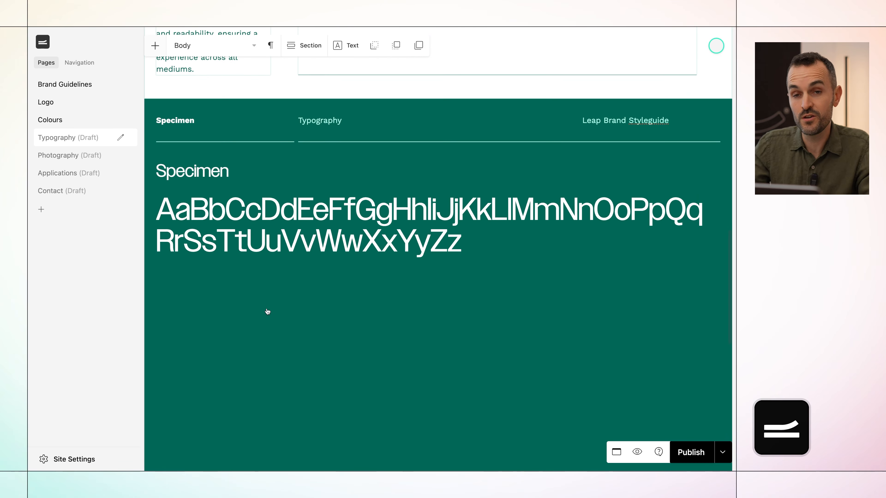
{"action": "left_click", "coordinate": [289, 234]}
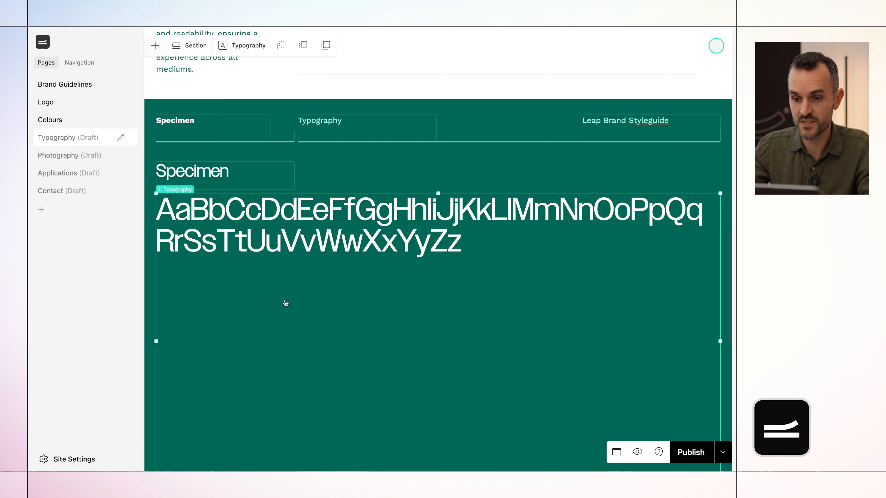
{"action": "scroll", "coordinate": [286, 303], "scroll_direction": "down", "scroll_amount": 5}
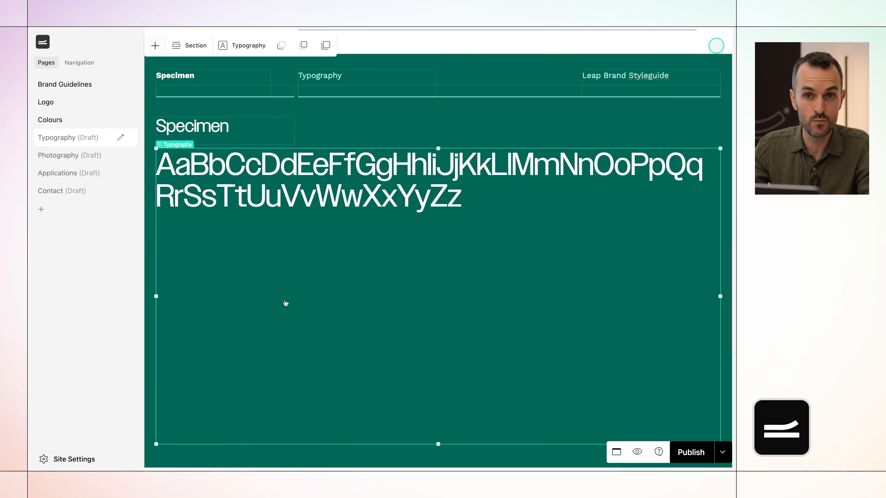
{"action": "scroll", "coordinate": [285, 303], "scroll_direction": "down", "scroll_amount": 10}
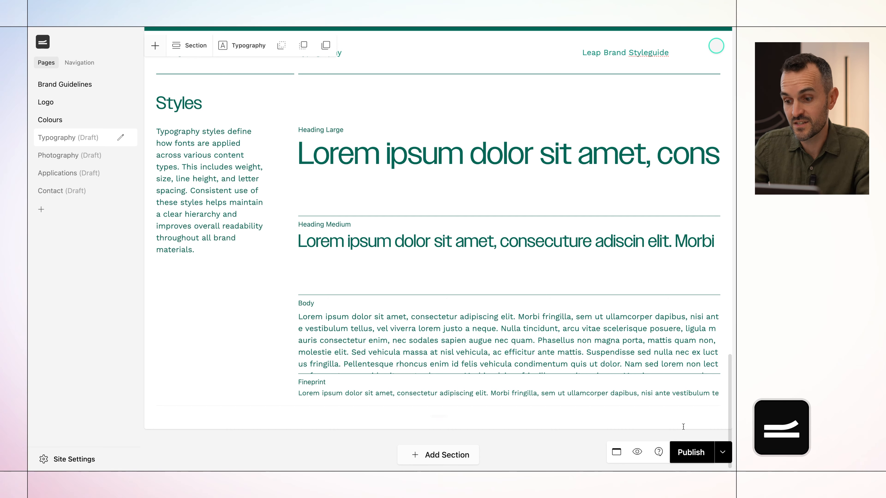
{"action": "left_click", "coordinate": [688, 458]}
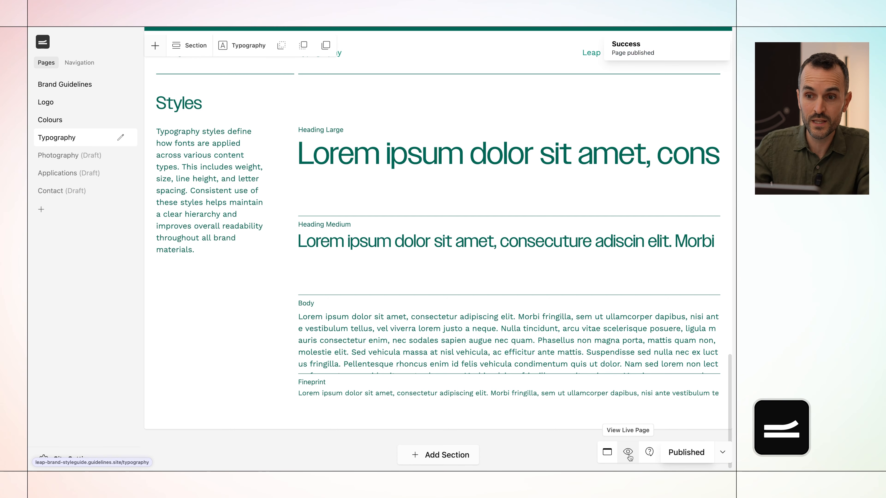
{"action": "left_click", "coordinate": [629, 456]}
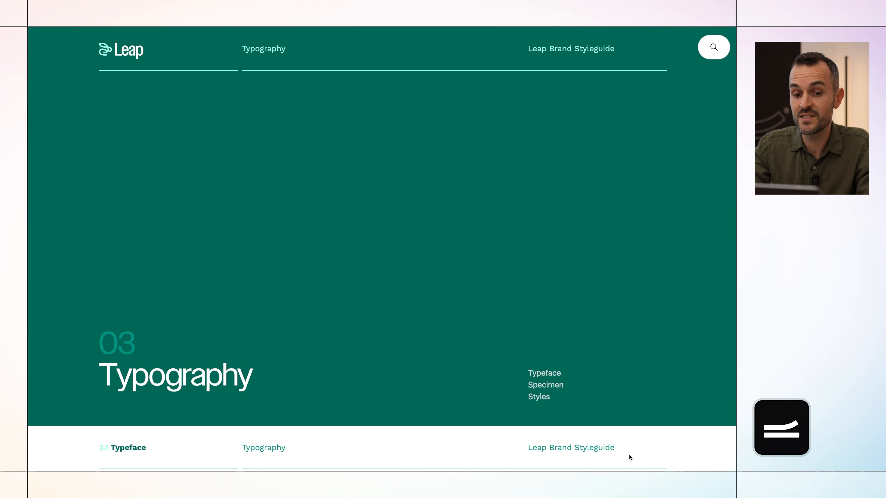
Step: View the live Typography page and look up Heading Large in the site's typography search
{"action": "scroll", "coordinate": [650, 254], "scroll_direction": "down", "scroll_amount": 15}
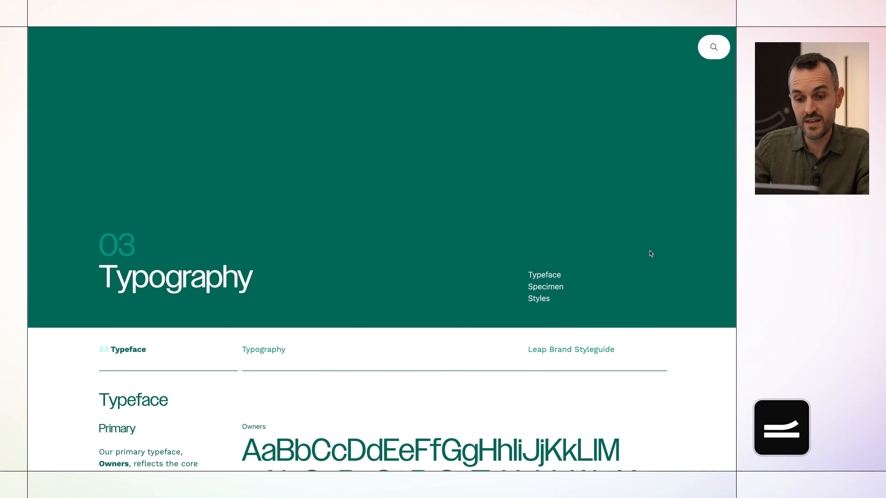
{"action": "scroll", "coordinate": [651, 253], "scroll_direction": "down", "scroll_amount": 1}
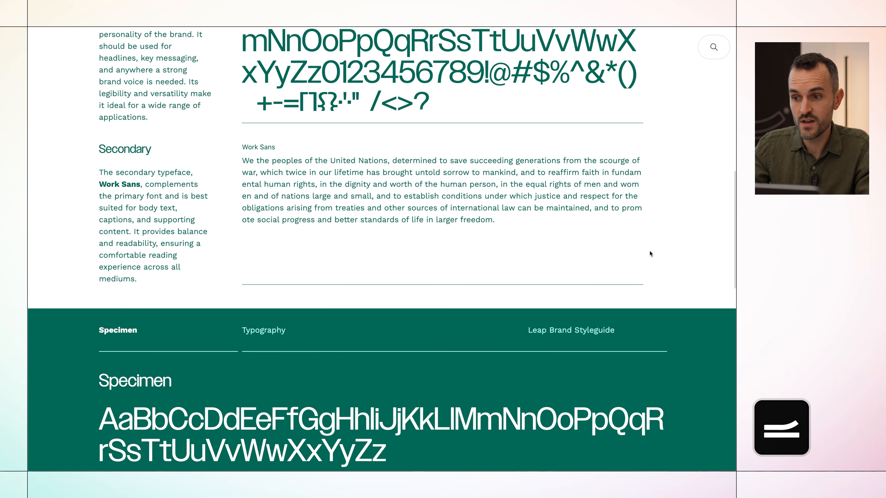
{"action": "left_click", "coordinate": [713, 49]}
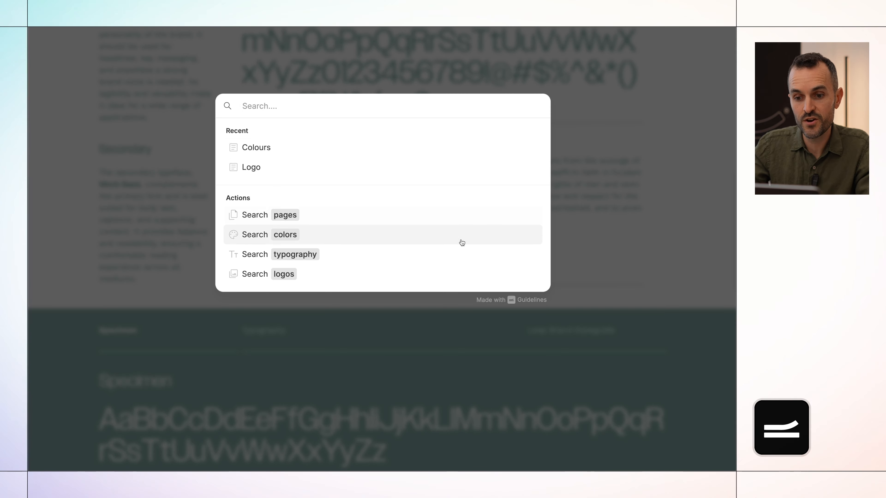
{"action": "left_click", "coordinate": [461, 251]}
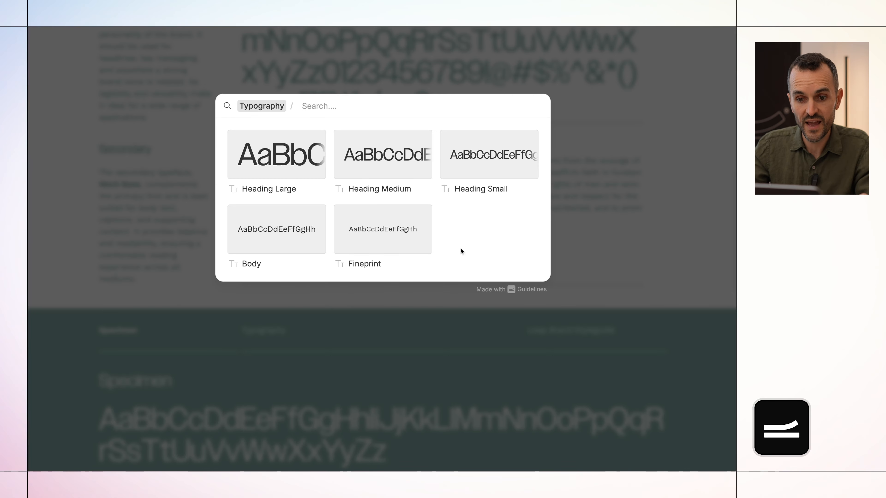
{"action": "left_click", "coordinate": [311, 164]}
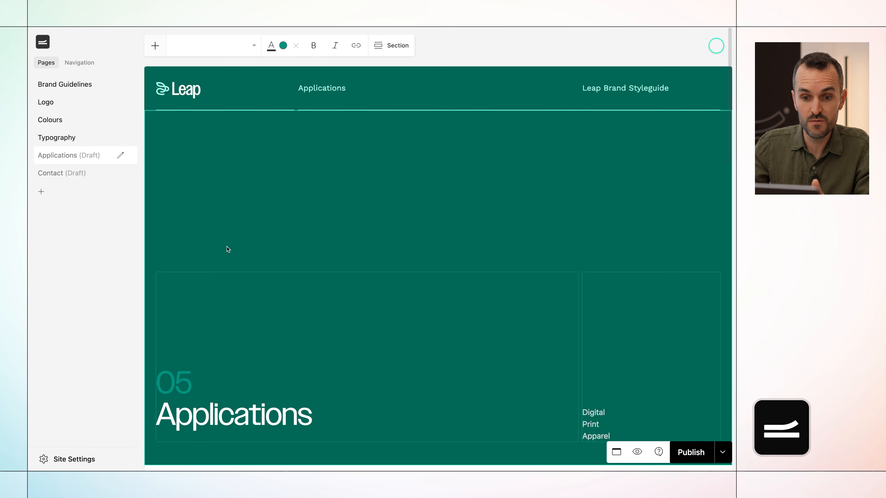
Step: Upload Mockup - App Icon.png into the watch image placeholder in the Digital section of the Applications page
{"action": "scroll", "coordinate": [226, 249], "scroll_direction": "down", "scroll_amount": 6}
{"action": "scroll", "coordinate": [227, 250], "scroll_direction": "down", "scroll_amount": 5}
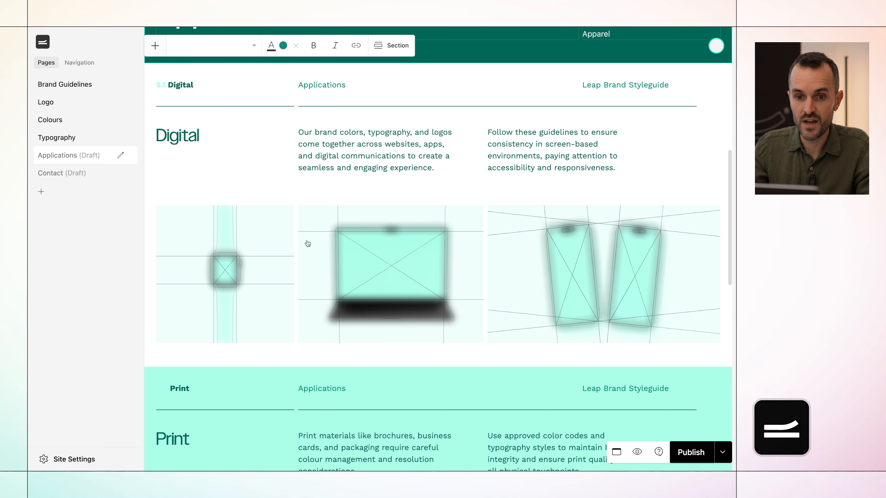
{"action": "left_click", "coordinate": [154, 47]}
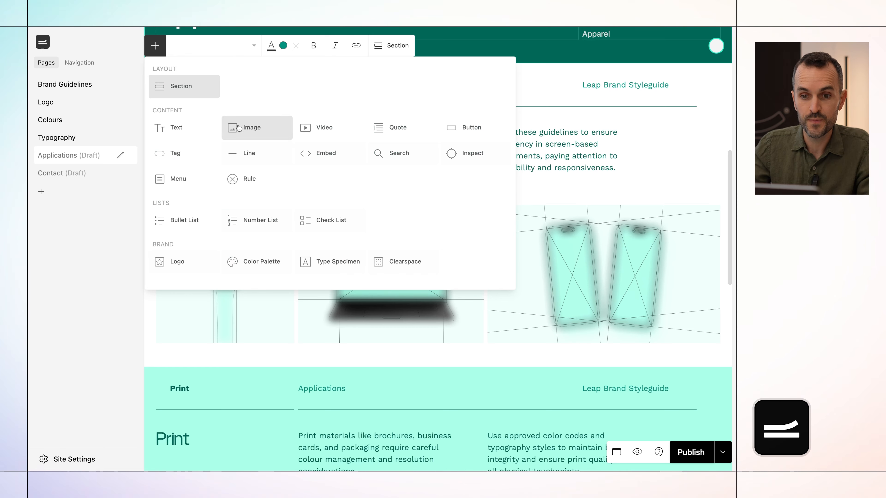
{"action": "left_click", "coordinate": [269, 300]}
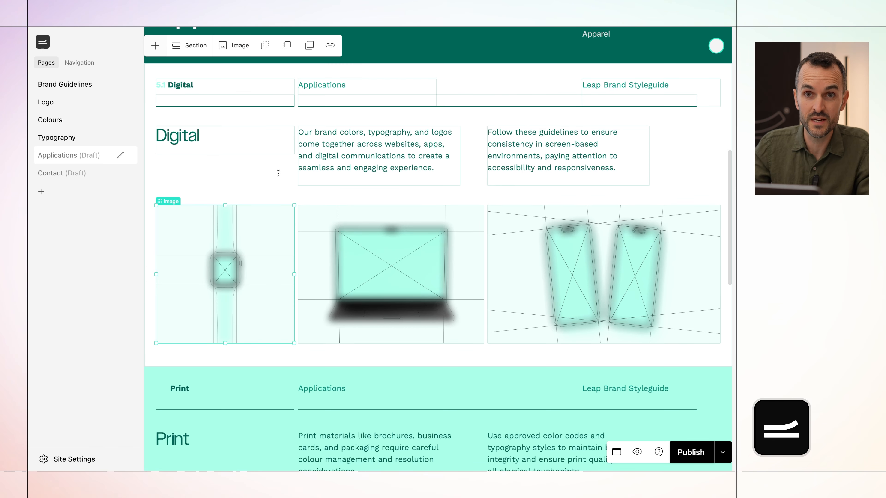
{"action": "left_click", "coordinate": [242, 48]}
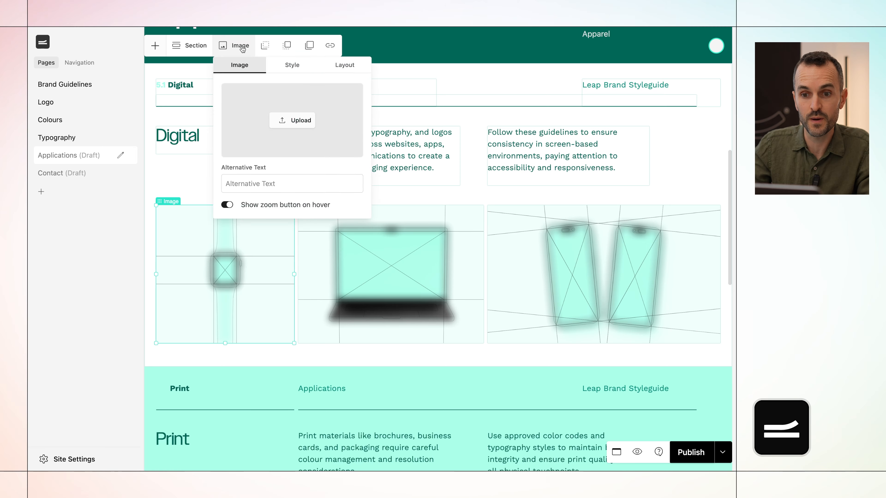
{"action": "left_click", "coordinate": [309, 122]}
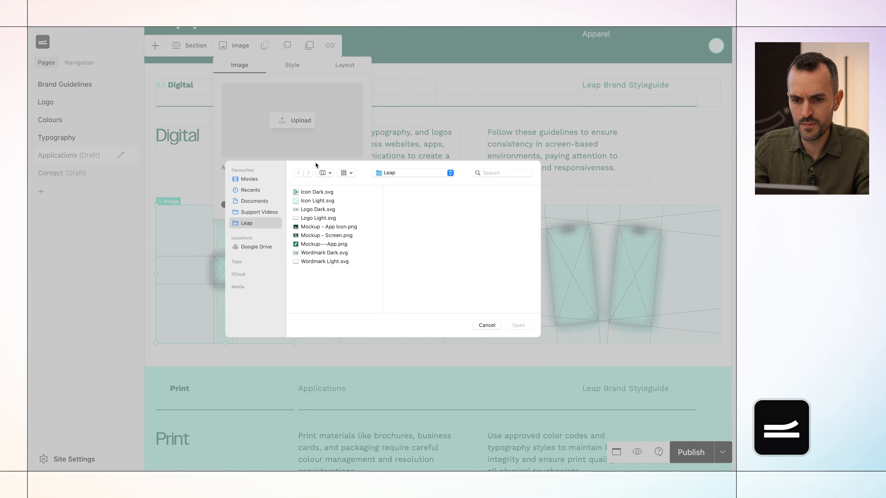
{"action": "left_click", "coordinate": [323, 226]}
{"action": "double_click", "coordinate": [323, 226]}
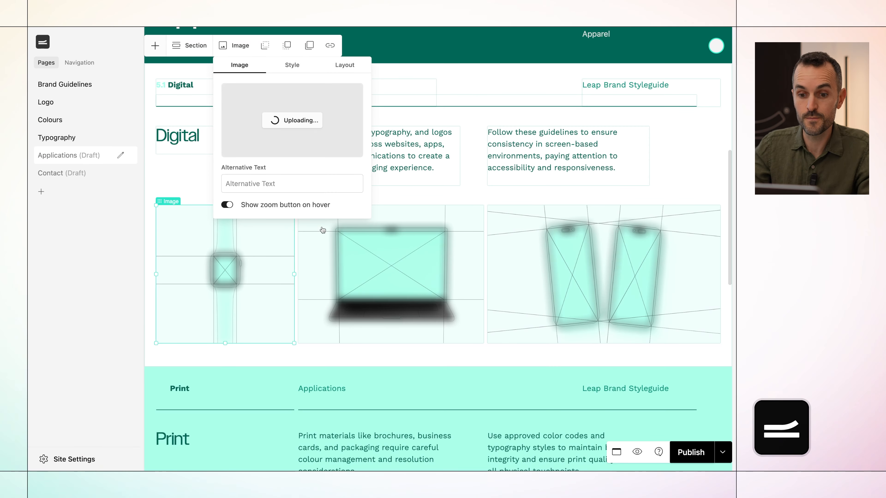
Step: Upload Mockup - Screen.png into the laptop image placeholder in the Digital section
{"action": "left_click", "coordinate": [350, 252]}
{"action": "left_click", "coordinate": [239, 51]}
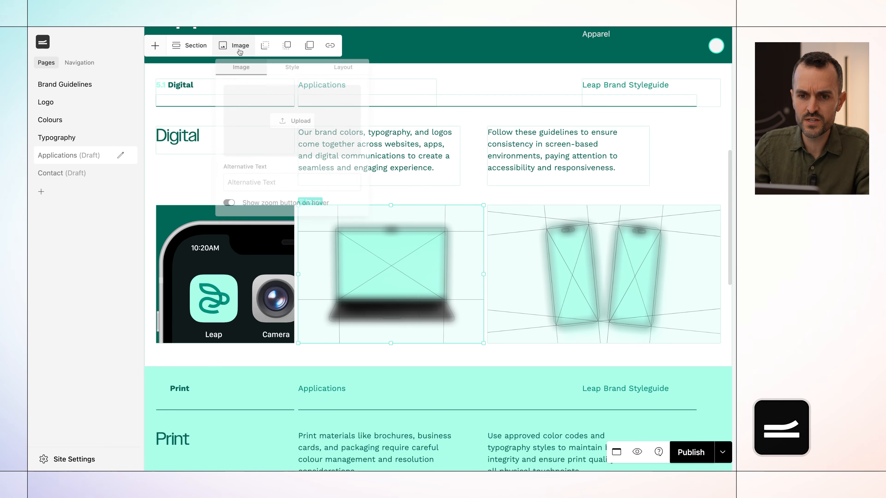
{"action": "left_click", "coordinate": [293, 120]}
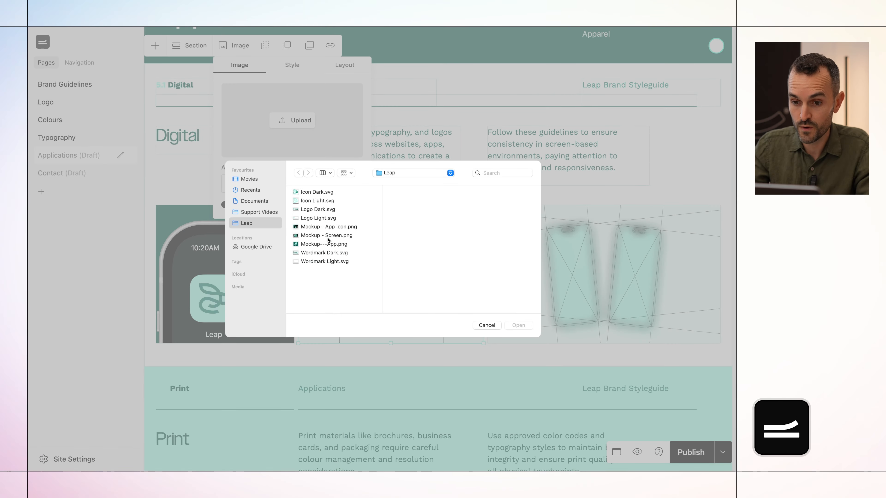
{"action": "double_click", "coordinate": [328, 235]}
Step: Upload Mockup---App.png into the image placeholder showing two phones in the Digital section
{"action": "left_click", "coordinate": [494, 263]}
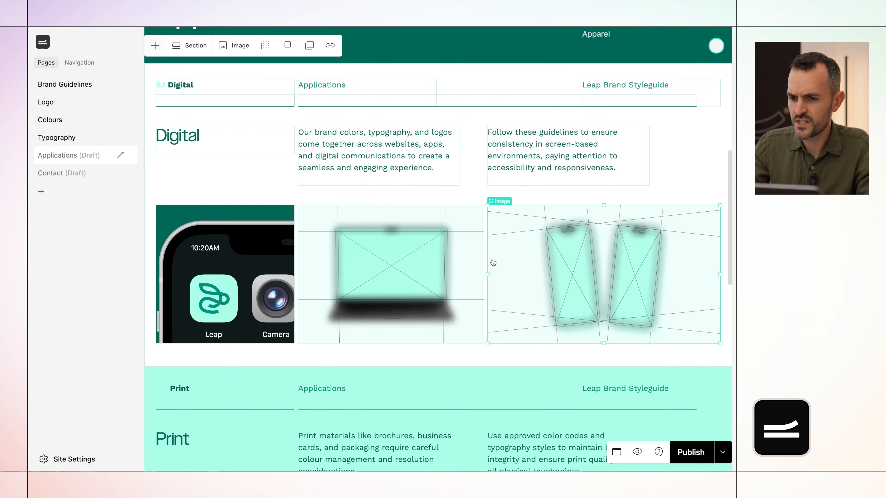
{"action": "left_click", "coordinate": [233, 46]}
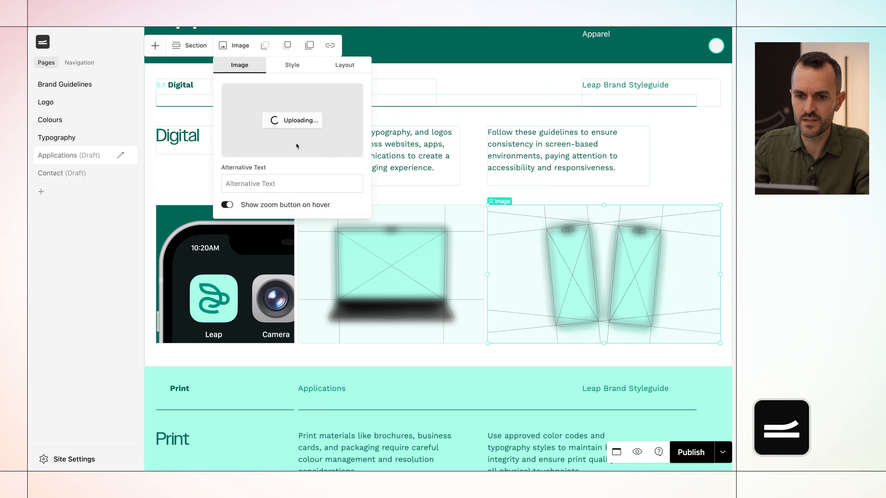
{"action": "left_click", "coordinate": [402, 237]}
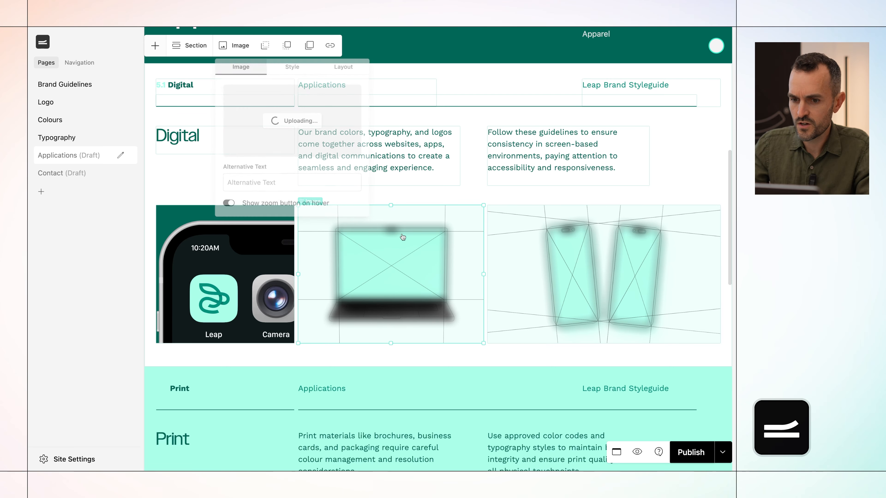
{"action": "left_click", "coordinate": [504, 245]}
{"action": "left_click", "coordinate": [235, 49]}
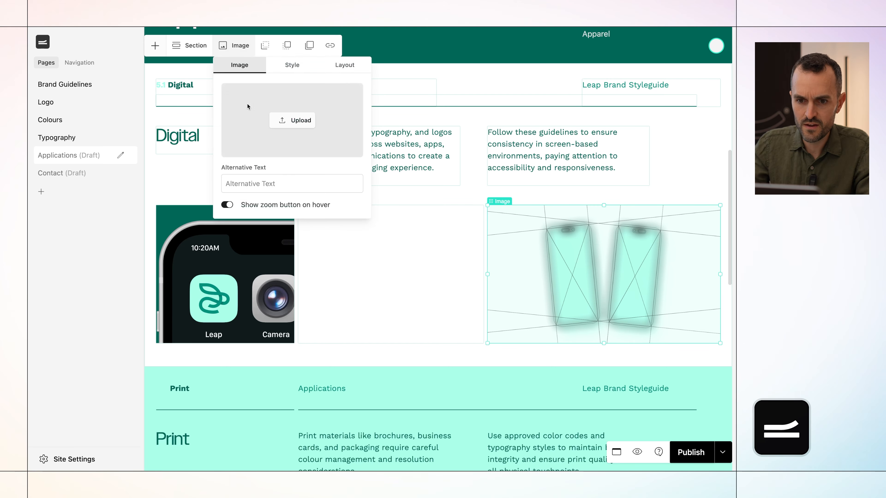
{"action": "left_click", "coordinate": [286, 122]}
{"action": "double_click", "coordinate": [330, 243]}
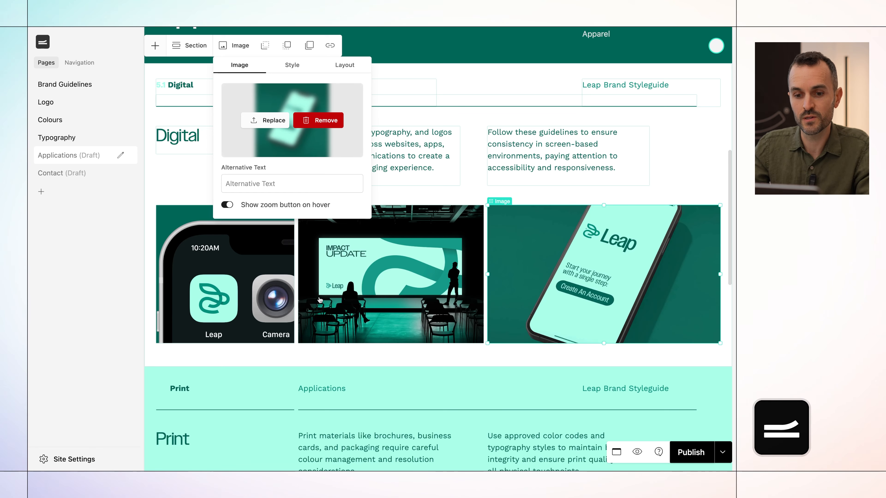
Step: Look through the layout and image size options of the app icon mockup in the Digital section
{"action": "left_click", "coordinate": [265, 303]}
{"action": "left_click", "coordinate": [237, 51]}
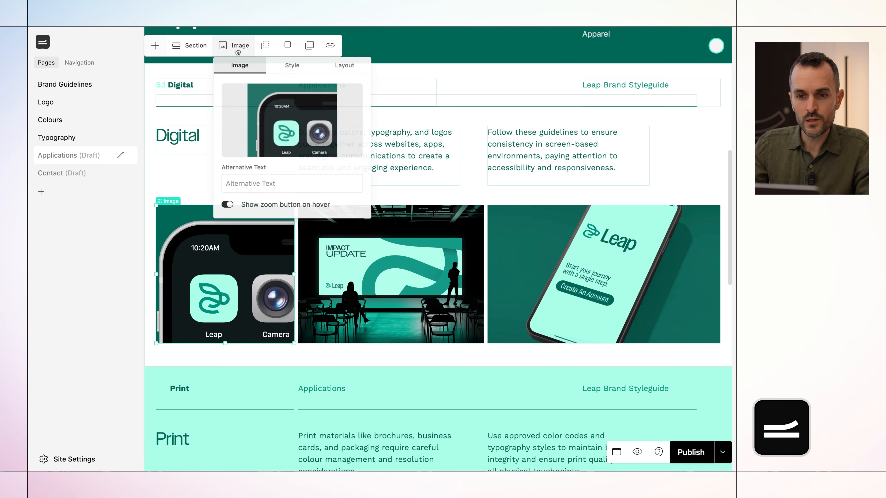
{"action": "left_click", "coordinate": [337, 67]}
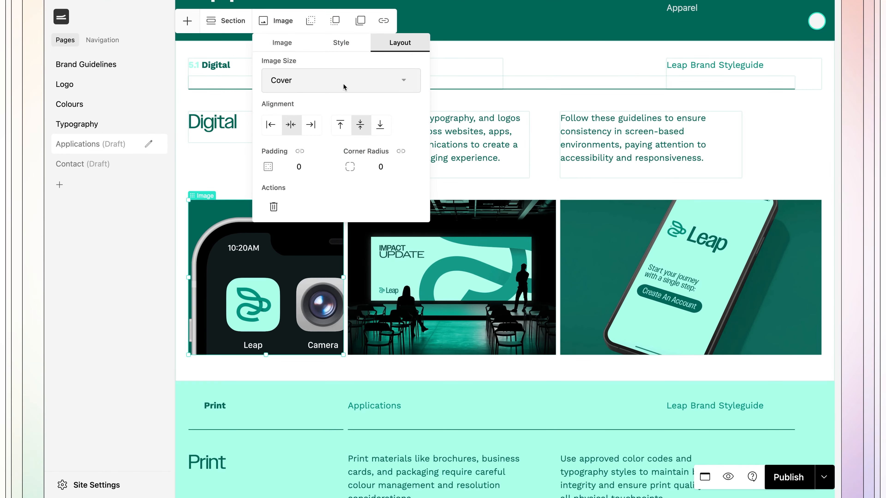
{"action": "left_click", "coordinate": [295, 103]}
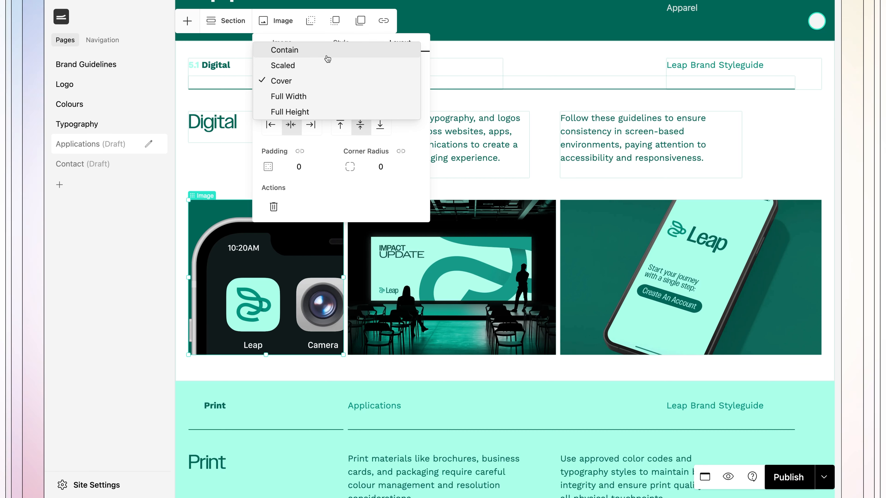
{"action": "left_click", "coordinate": [265, 288]}
{"action": "left_click", "coordinate": [265, 288]}
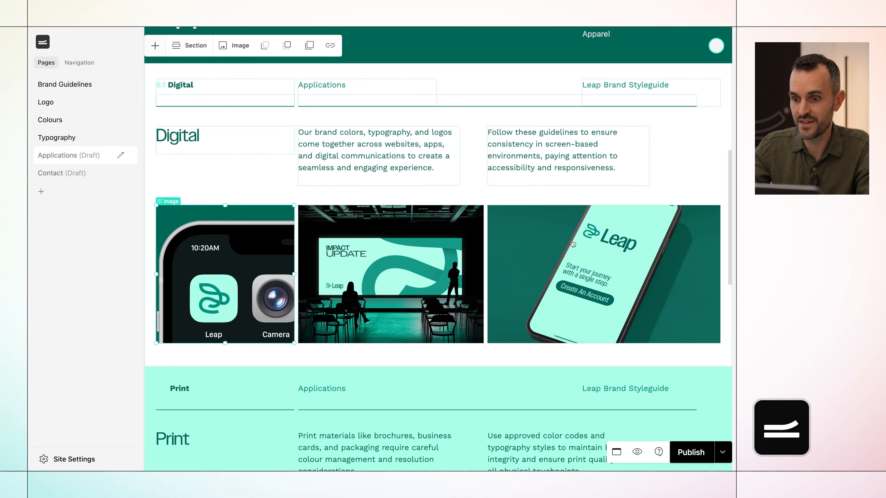
Step: Move the phone app mockup lower in the Digital section and enlarge the presentation screen mockup across the first two columns
{"action": "left_click", "coordinate": [516, 228]}
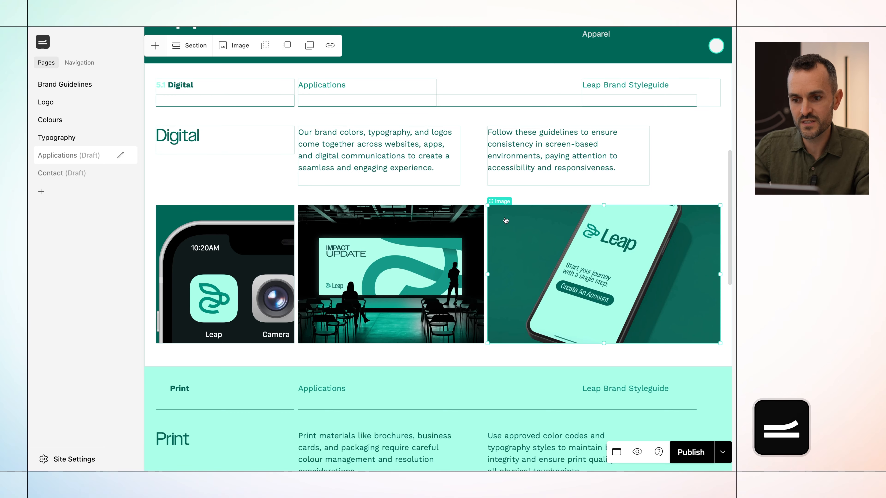
{"action": "left_click_drag", "start_coordinate": [506, 220], "coordinate": [512, 450]}
{"action": "scroll", "coordinate": [512, 451], "scroll_direction": "down", "scroll_amount": 3}
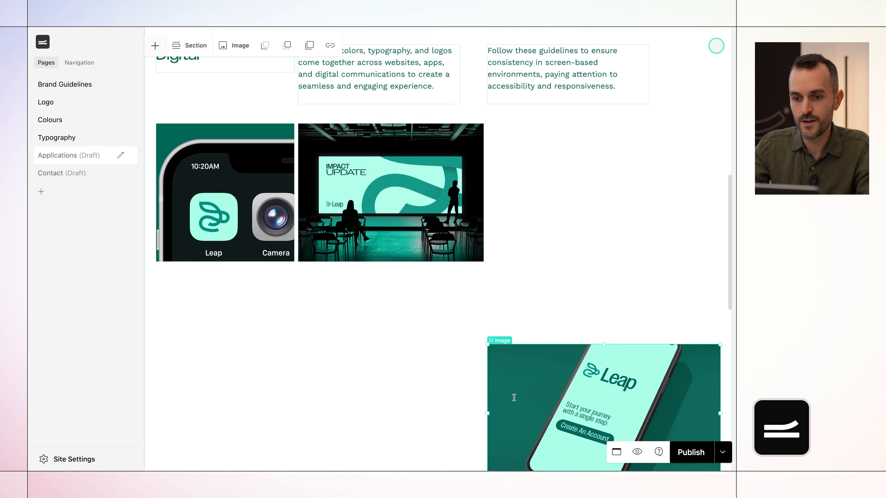
{"action": "left_click", "coordinate": [457, 223]}
{"action": "left_click_drag", "start_coordinate": [484, 259], "coordinate": [625, 307]}
Step: Place the app icon mockup above the phone app mockup, enlarge it, and shift it up beneath the text
{"action": "left_click_drag", "start_coordinate": [571, 150], "coordinate": [597, 256]}
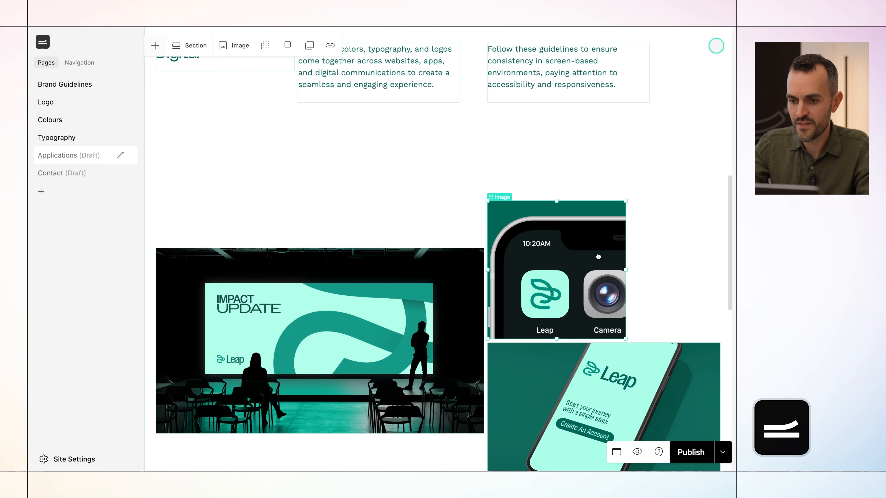
{"action": "left_click_drag", "start_coordinate": [627, 199], "coordinate": [659, 190]}
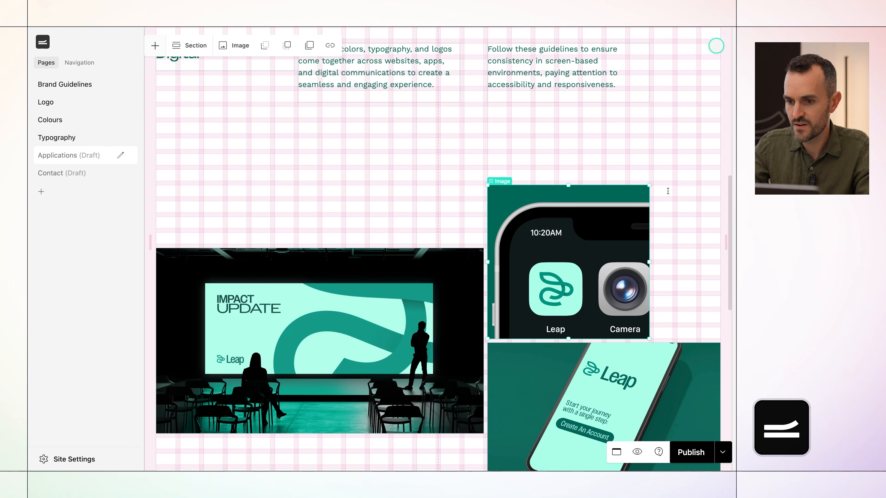
{"action": "left_click_drag", "start_coordinate": [560, 238], "coordinate": [553, 181]}
Step: Move the presentation screen and phone app mockups up so they sit beside and directly below the app icon mockup
{"action": "left_click_drag", "start_coordinate": [463, 280], "coordinate": [456, 199]}
{"action": "left_click_drag", "start_coordinate": [527, 360], "coordinate": [532, 333]}
{"action": "left_click_drag", "start_coordinate": [438, 271], "coordinate": [438, 300]}
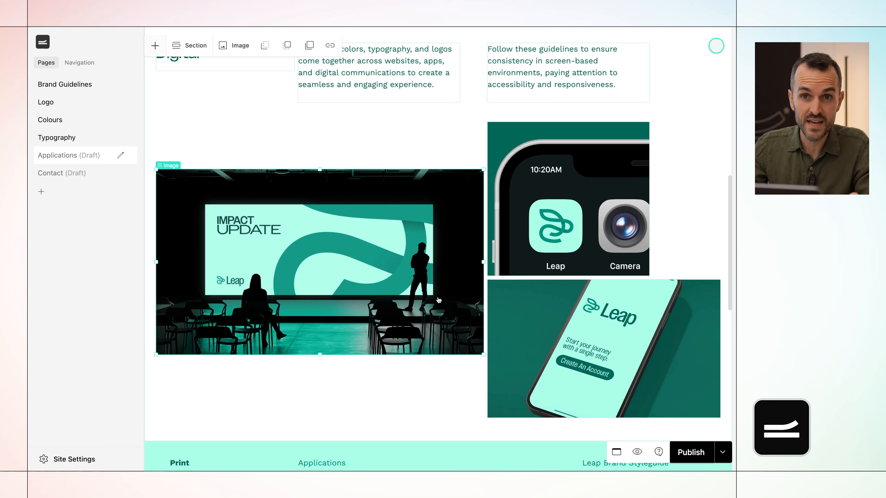
Step: Add a video block, place it over the presentation screen mockup in the Digital section, and open its upload settings
{"action": "left_click", "coordinate": [152, 49]}
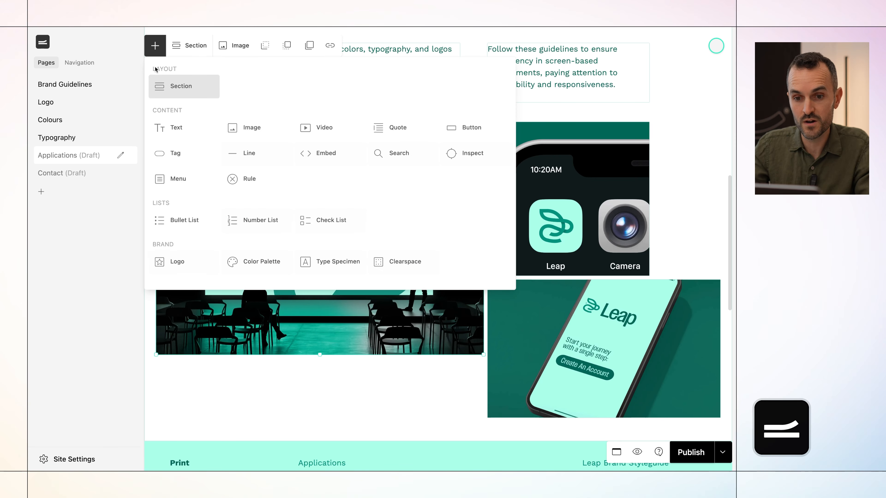
{"action": "left_click", "coordinate": [317, 128]}
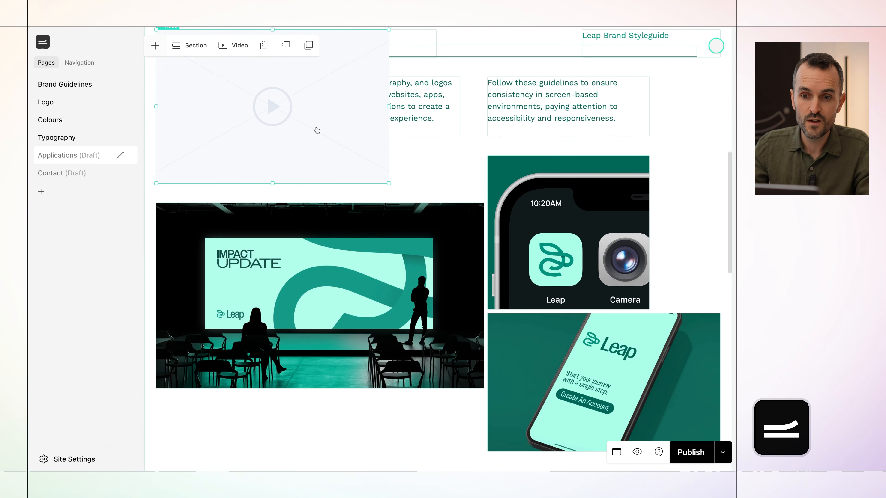
{"action": "left_click_drag", "start_coordinate": [280, 119], "coordinate": [348, 251]}
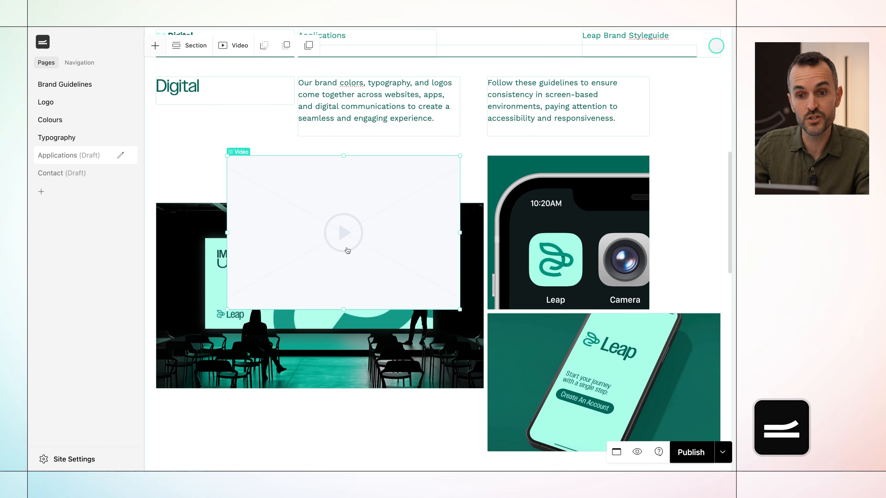
{"action": "left_click", "coordinate": [234, 46]}
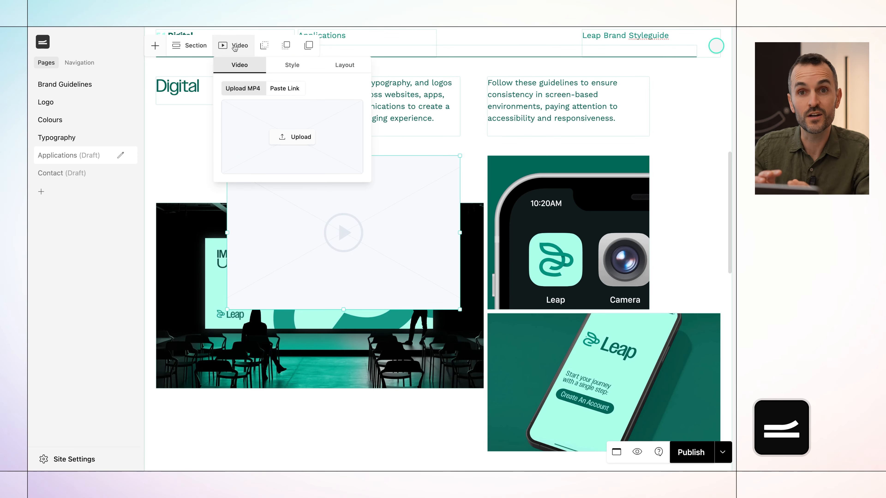
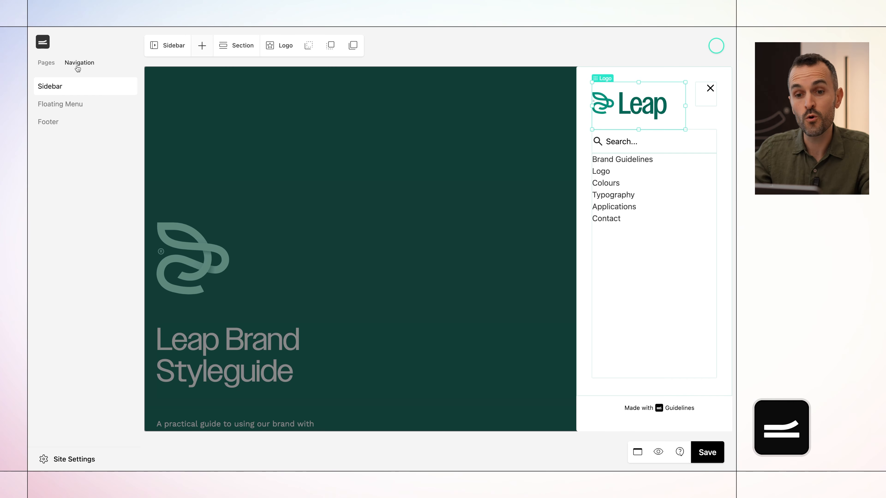
Step: Check the navigation sidebar's position and background color options and save the navigation
{"action": "left_click", "coordinate": [155, 49]}
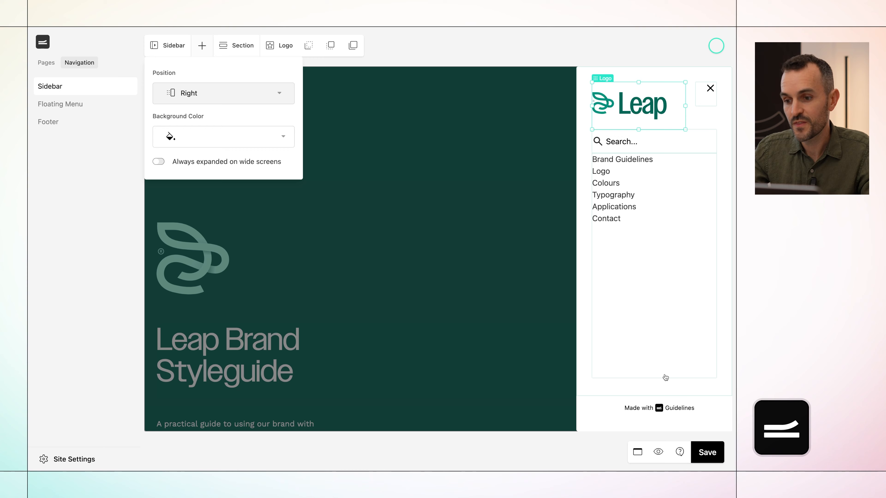
{"action": "left_click", "coordinate": [706, 456]}
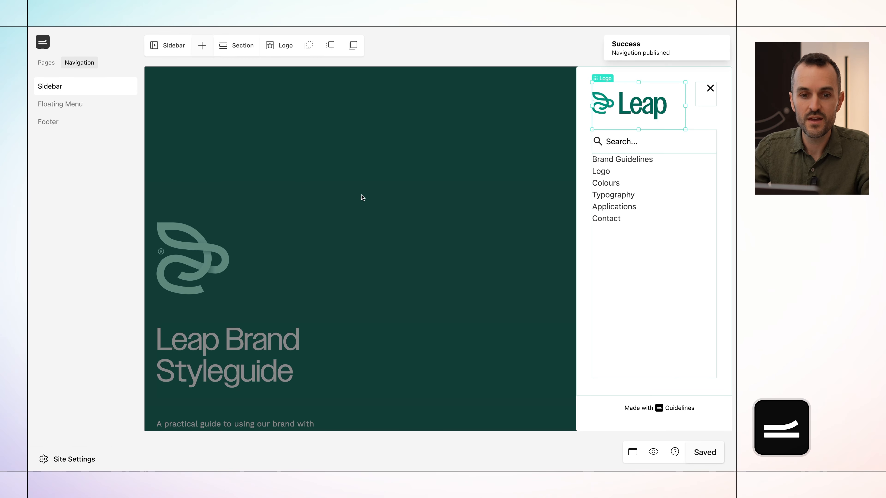
Step: Try hiding and restoring the Logo and Search items of the floating menu, and save the navigation
{"action": "left_click", "coordinate": [85, 106]}
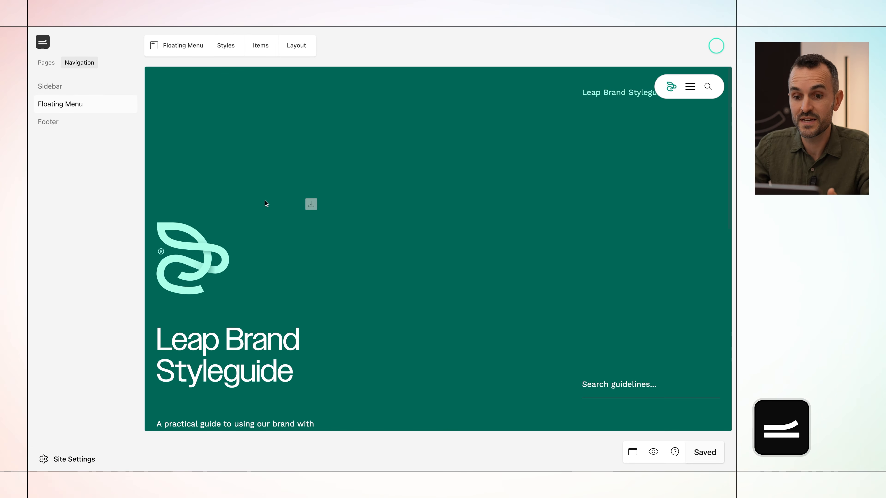
{"action": "scroll", "coordinate": [265, 201], "scroll_direction": "down", "scroll_amount": 5}
{"action": "scroll", "coordinate": [265, 202], "scroll_direction": "down", "scroll_amount": 5}
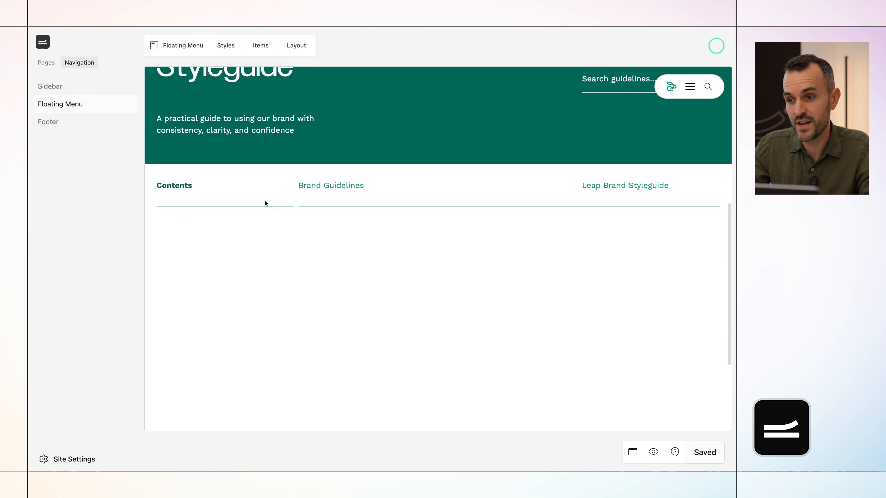
{"action": "scroll", "coordinate": [265, 203], "scroll_direction": "up", "scroll_amount": 8}
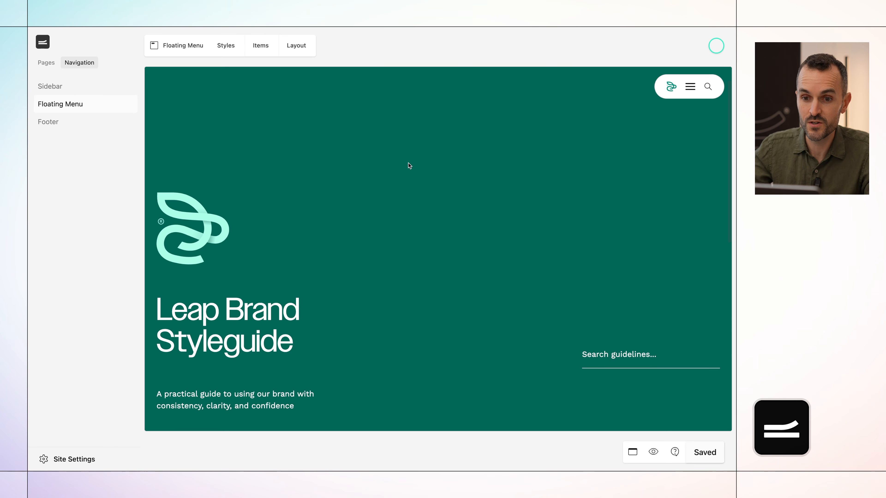
{"action": "left_click", "coordinate": [264, 48]}
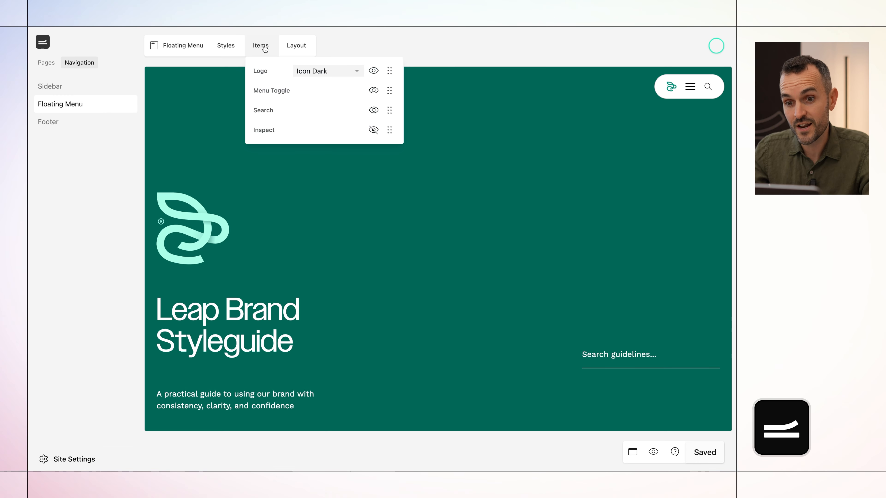
{"action": "left_click", "coordinate": [373, 71]}
{"action": "left_click", "coordinate": [373, 71]}
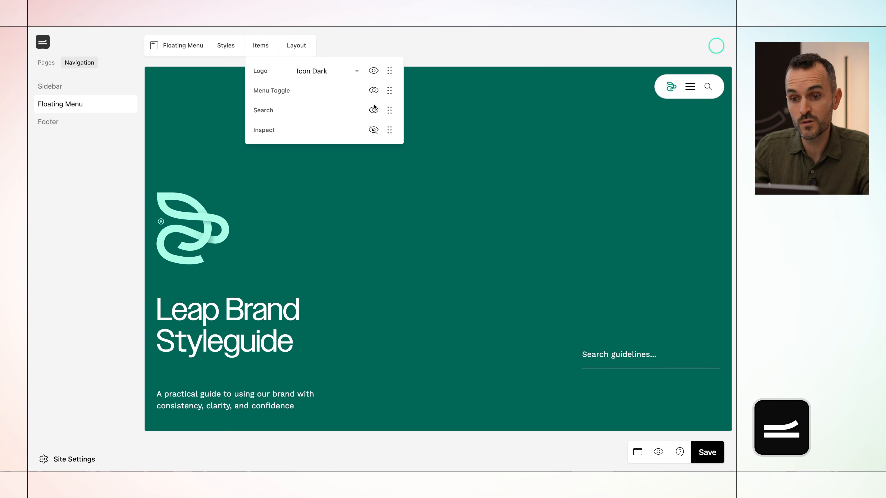
{"action": "left_click", "coordinate": [374, 110]}
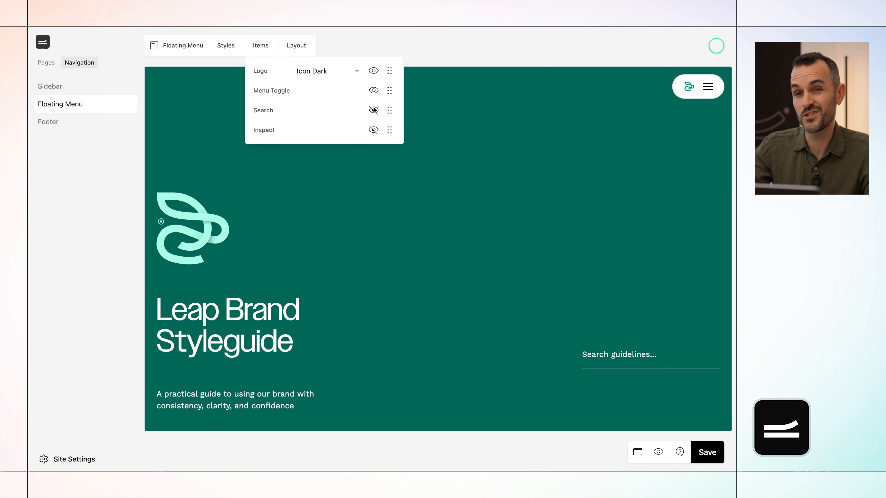
{"action": "left_click", "coordinate": [373, 110]}
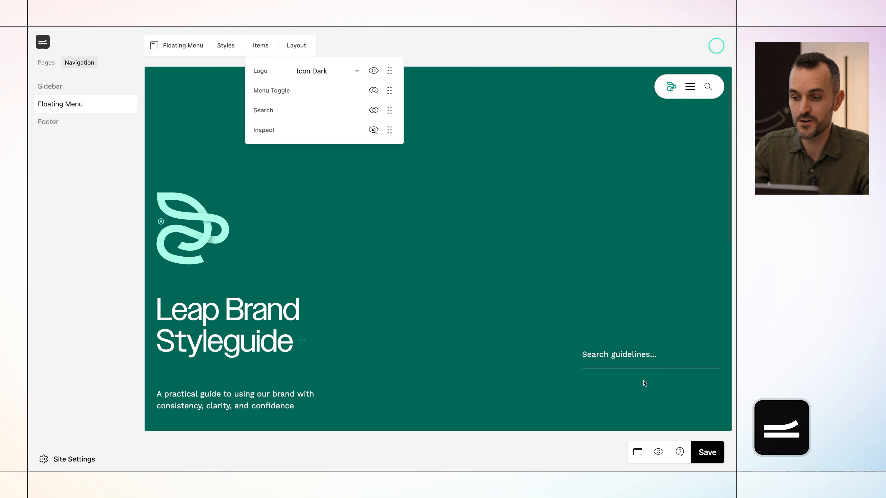
{"action": "left_click", "coordinate": [707, 464]}
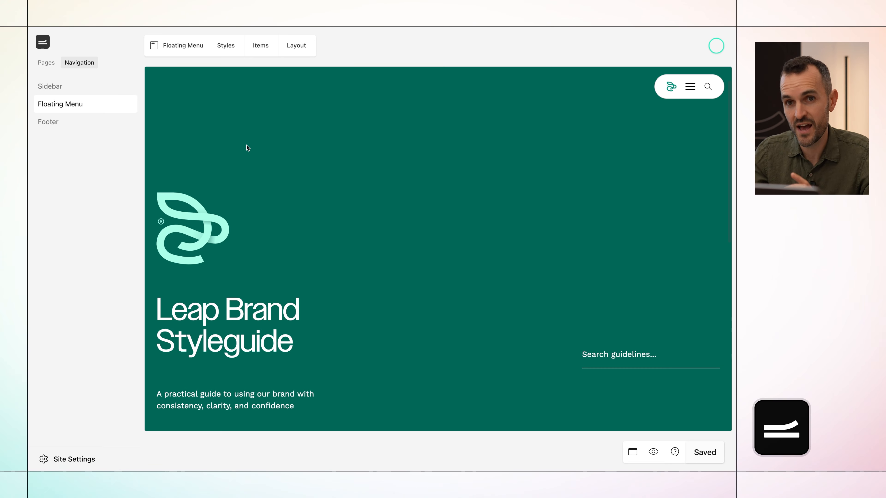
Step: Set the footer's navigation style to Infinite Scroll
{"action": "left_click", "coordinate": [95, 126]}
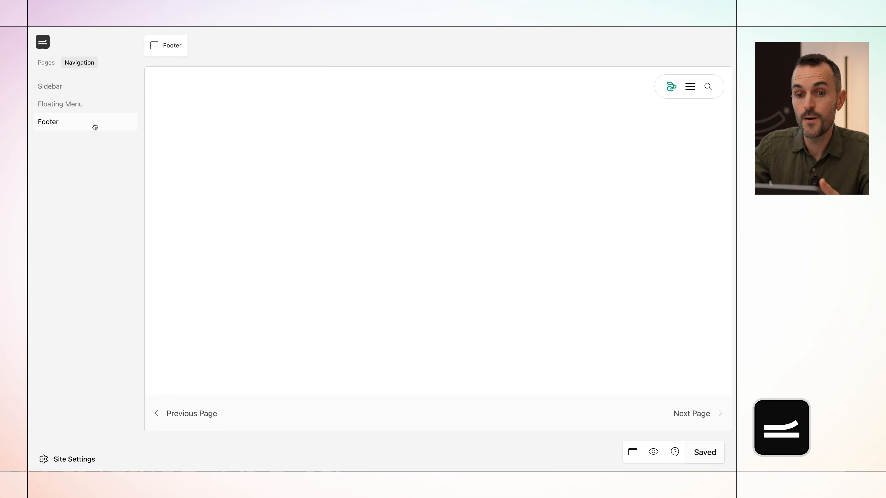
{"action": "left_click", "coordinate": [170, 53]}
{"action": "left_click", "coordinate": [200, 91]}
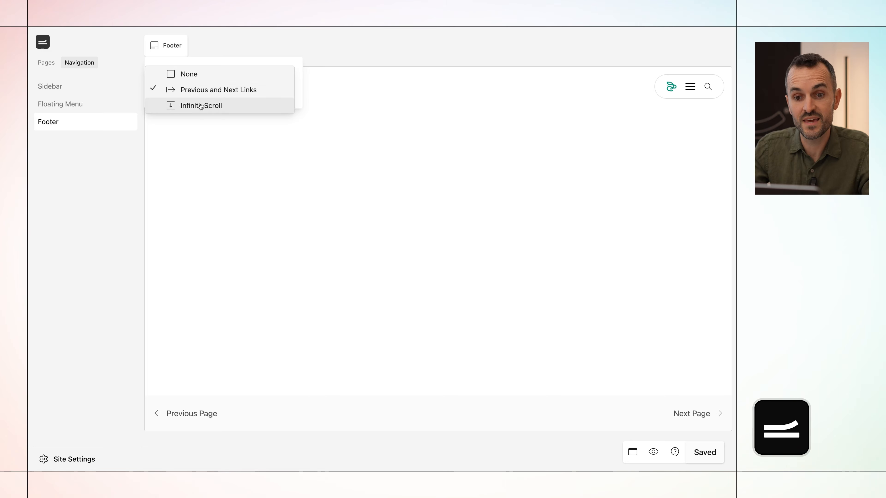
{"action": "left_click", "coordinate": [200, 105]}
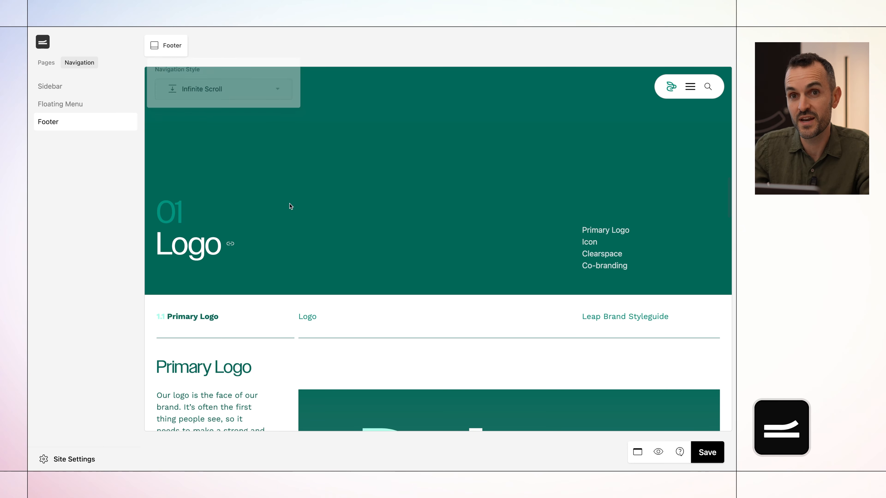
Step: Examine the contents menu block on the Brand Guidelines page and its Menu Content options
{"action": "left_click", "coordinate": [52, 65]}
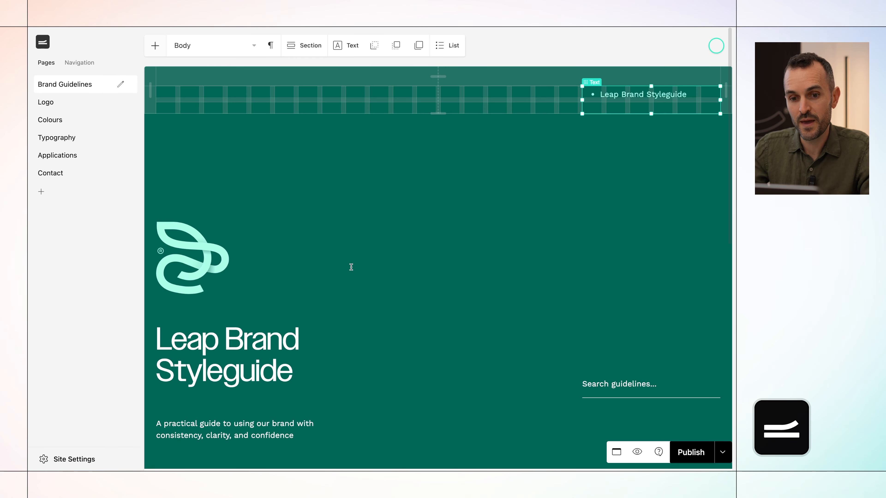
{"action": "scroll", "coordinate": [352, 302], "scroll_direction": "down", "scroll_amount": 10}
{"action": "scroll", "coordinate": [354, 302], "scroll_direction": "down", "scroll_amount": 3}
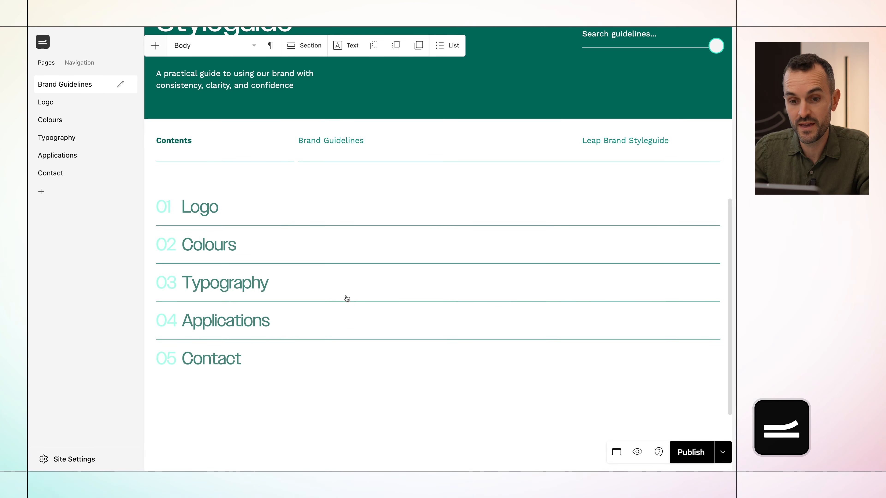
{"action": "left_click", "coordinate": [268, 220]}
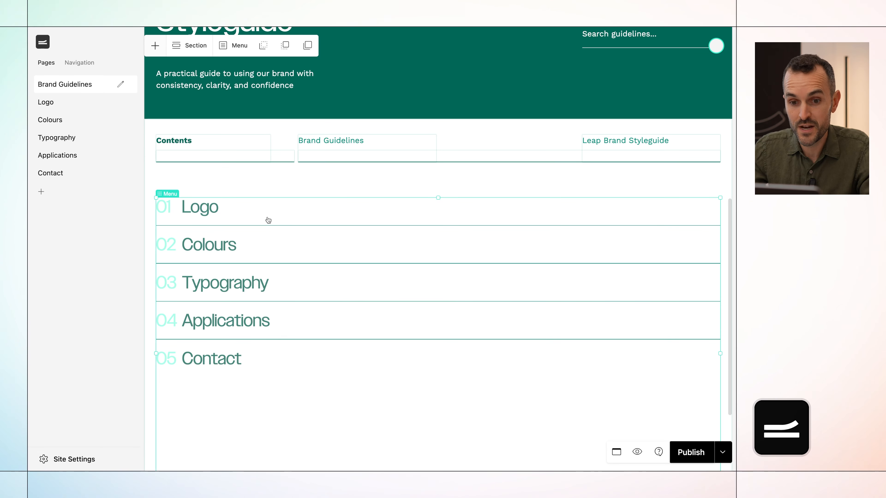
{"action": "left_click", "coordinate": [155, 46]}
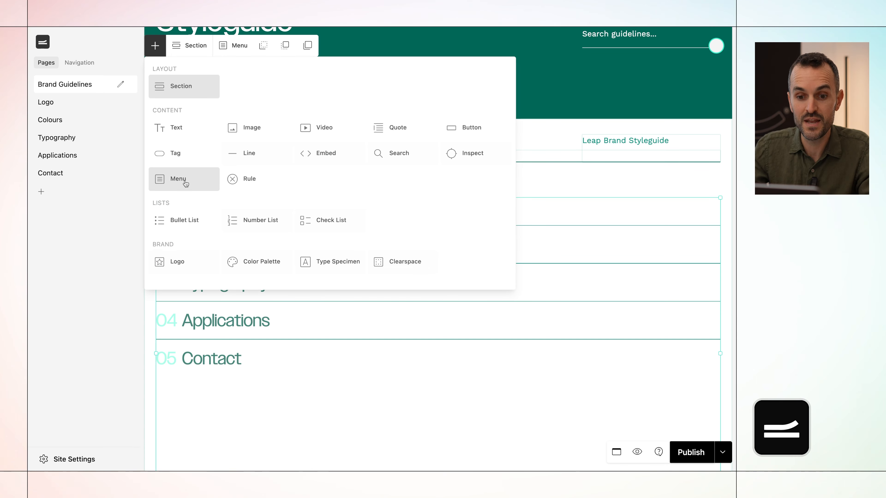
{"action": "left_click", "coordinate": [235, 47]}
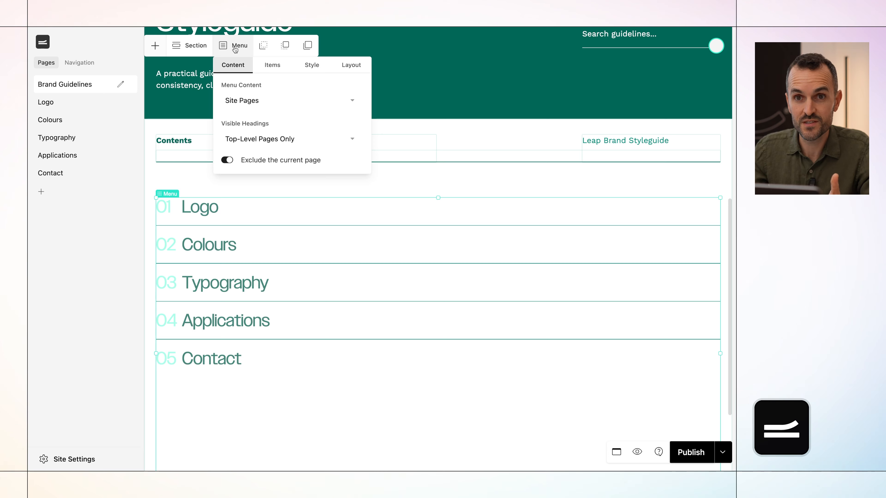
{"action": "left_click", "coordinate": [251, 101]}
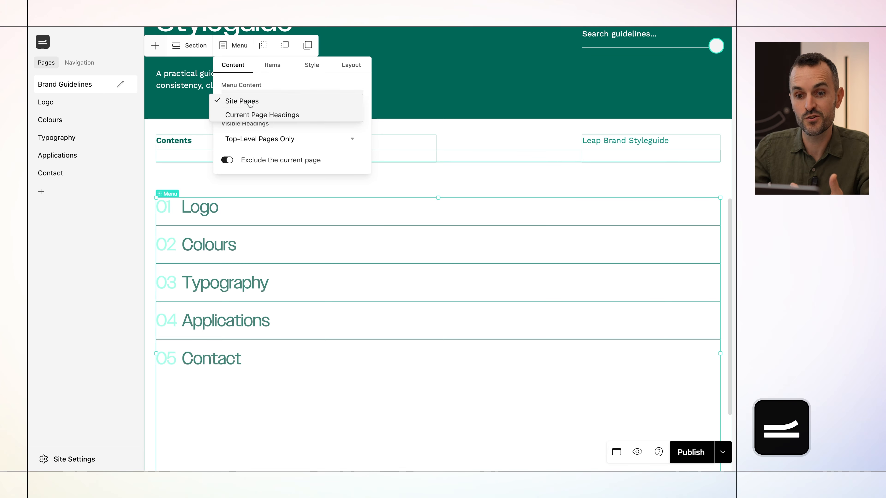
{"action": "left_click", "coordinate": [281, 83]}
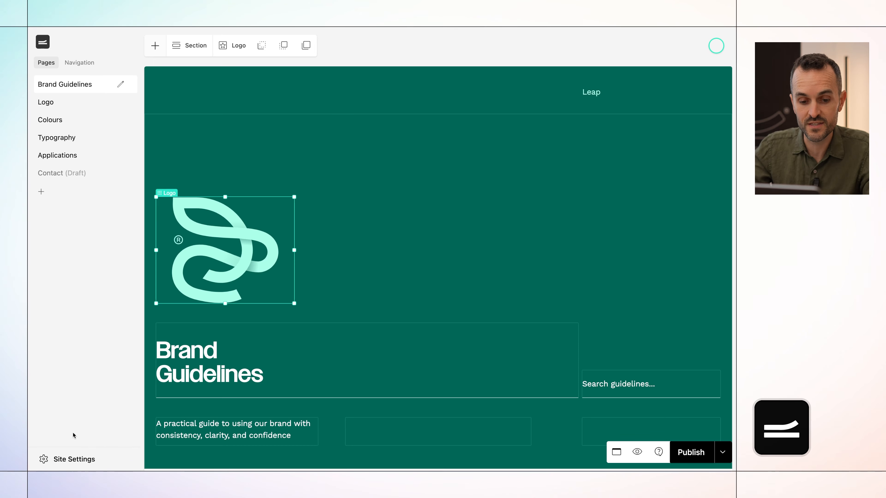
Step: Review the site settings for content and domains, and list the options for who can view the site
{"action": "left_click", "coordinate": [73, 463]}
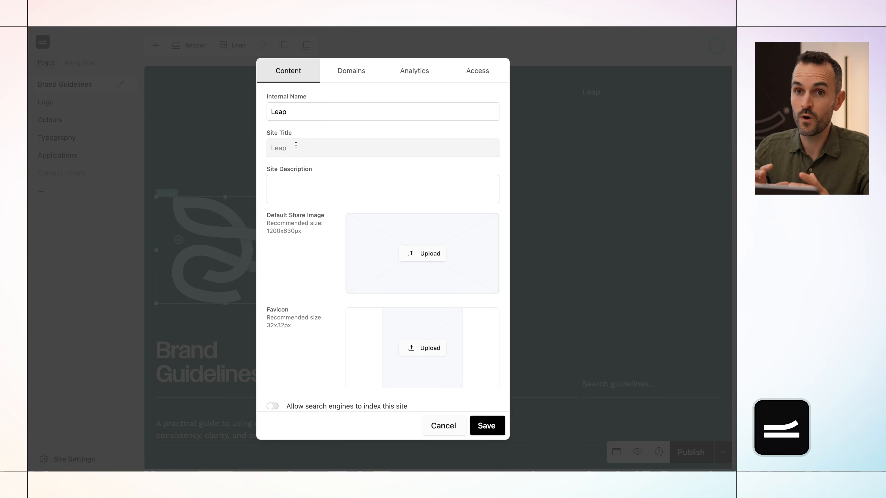
{"action": "left_click", "coordinate": [362, 75]}
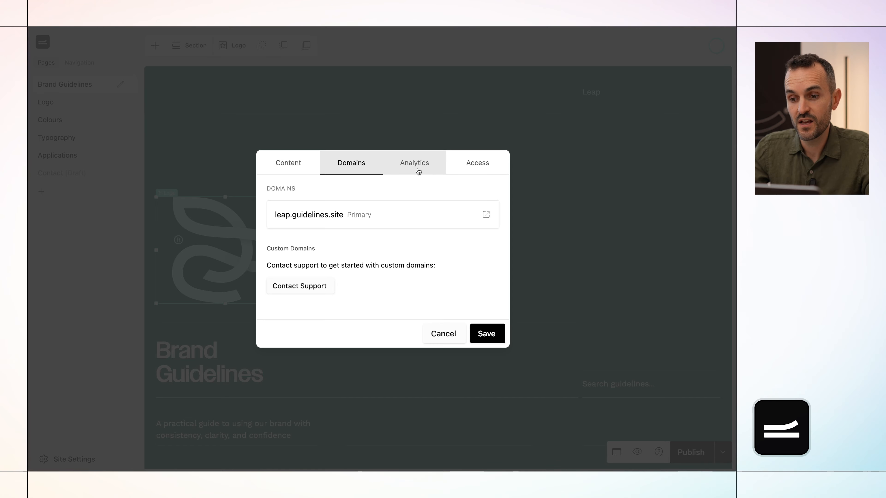
{"action": "left_click", "coordinate": [468, 168]}
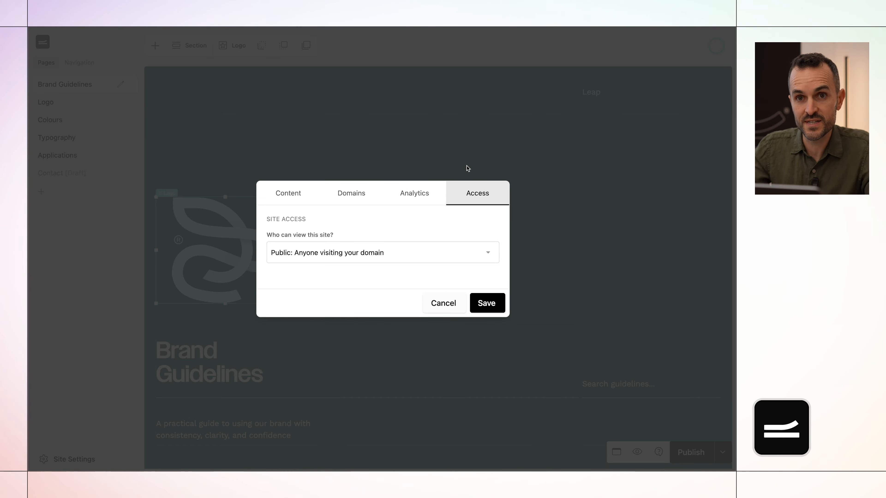
{"action": "left_click", "coordinate": [378, 256]}
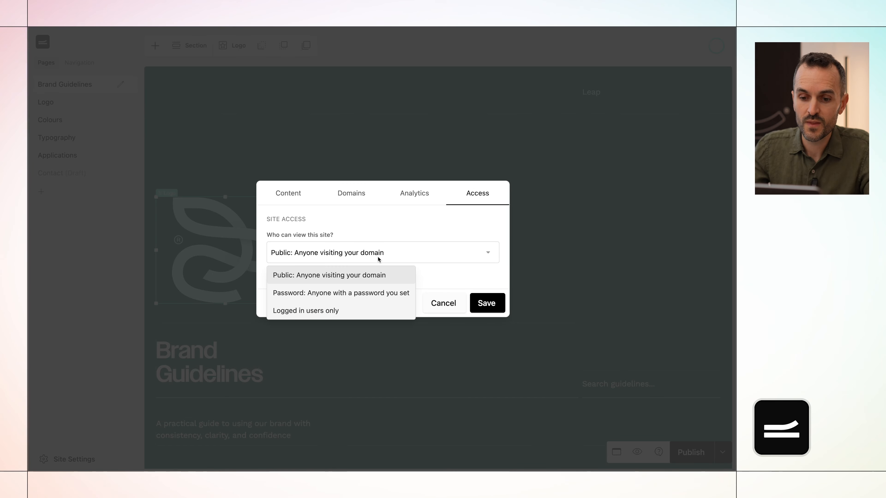